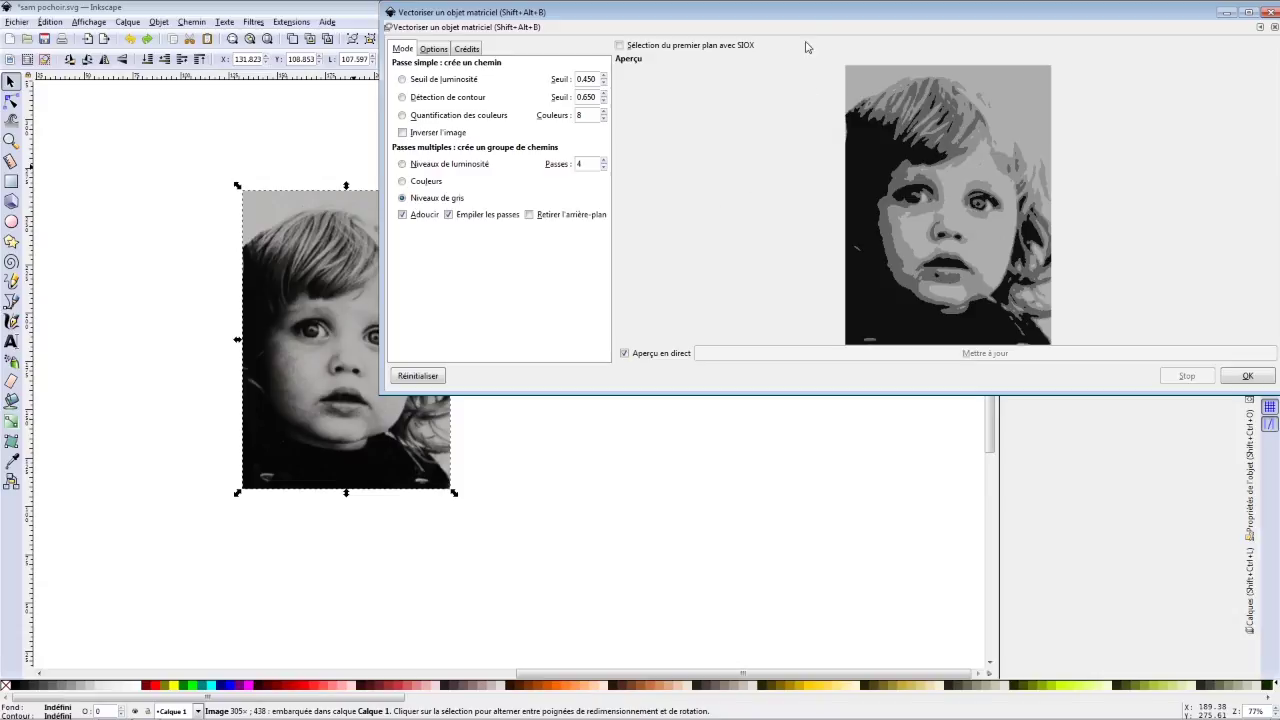
- Move and enlarge the Vectoriser un objet matriciel dialog and refresh its live preview to fill the space
{"action": "left_click_drag", "start_coordinate": [802, 10], "coordinate": [719, 62]}
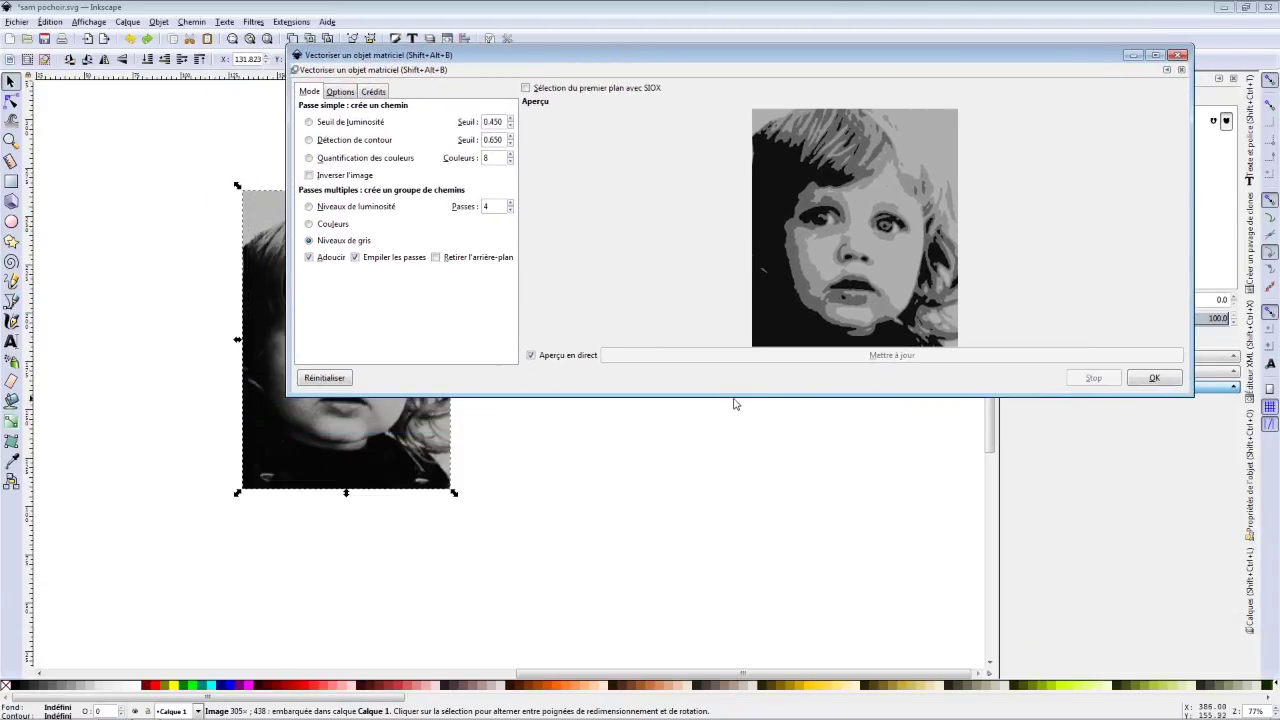
{"action": "left_click_drag", "start_coordinate": [734, 398], "coordinate": [566, 681]}
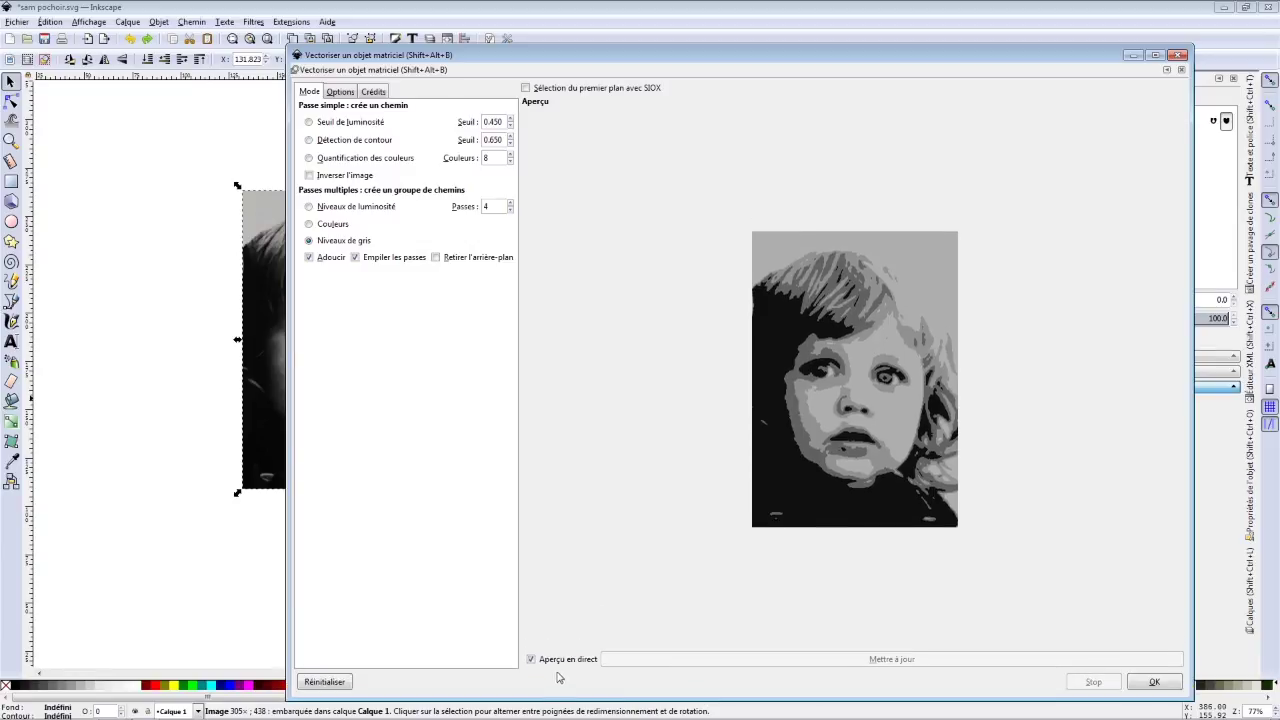
{"action": "left_click", "coordinate": [531, 659]}
{"action": "left_click", "coordinate": [531, 659]}
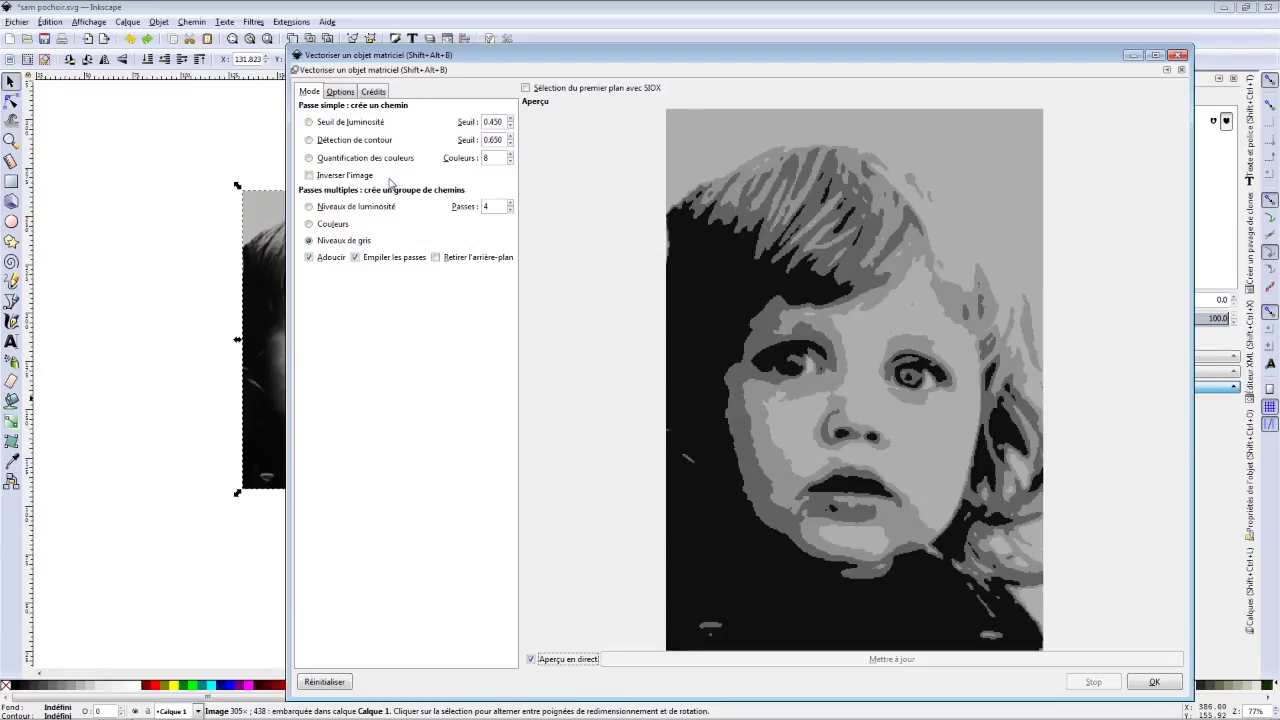
- Try the Niveaux de gris trace mode with 8 passes in the live preview
{"action": "left_click", "coordinate": [318, 241]}
{"action": "left_click", "coordinate": [510, 202]}
{"action": "left_click", "coordinate": [510, 202]}
{"action": "left_click", "coordinate": [510, 202]}
{"action": "left_click", "coordinate": [510, 202]}
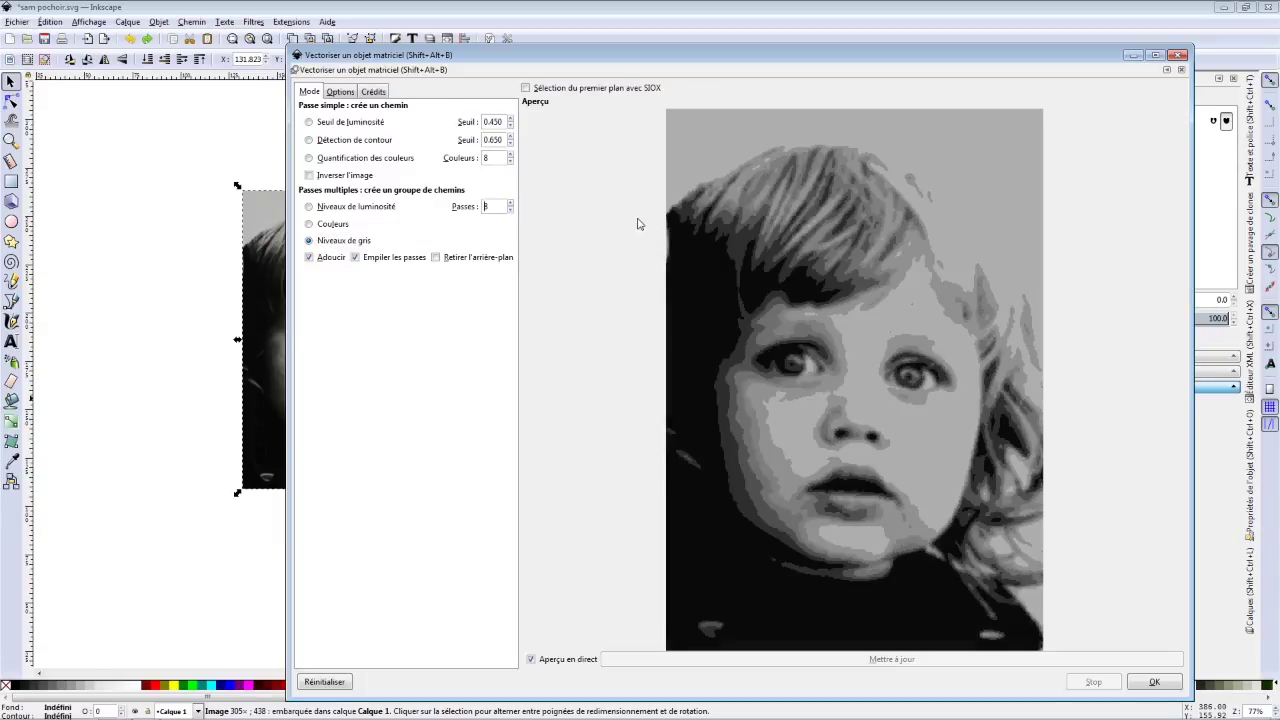
- Compare the greyscale preview at 5, 4 and 3 passes and settle on 4 passes
{"action": "left_click", "coordinate": [510, 211]}
{"action": "left_click", "coordinate": [510, 211]}
{"action": "left_click", "coordinate": [510, 211]}
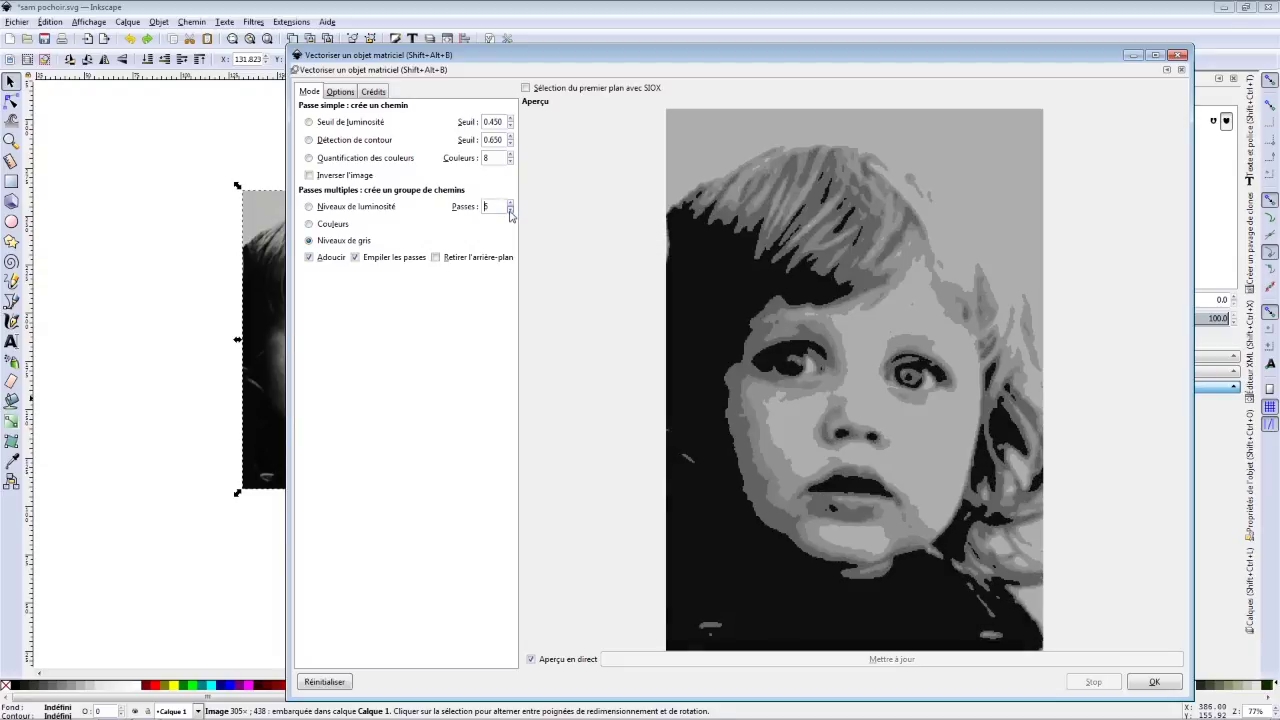
{"action": "left_click", "coordinate": [510, 211]}
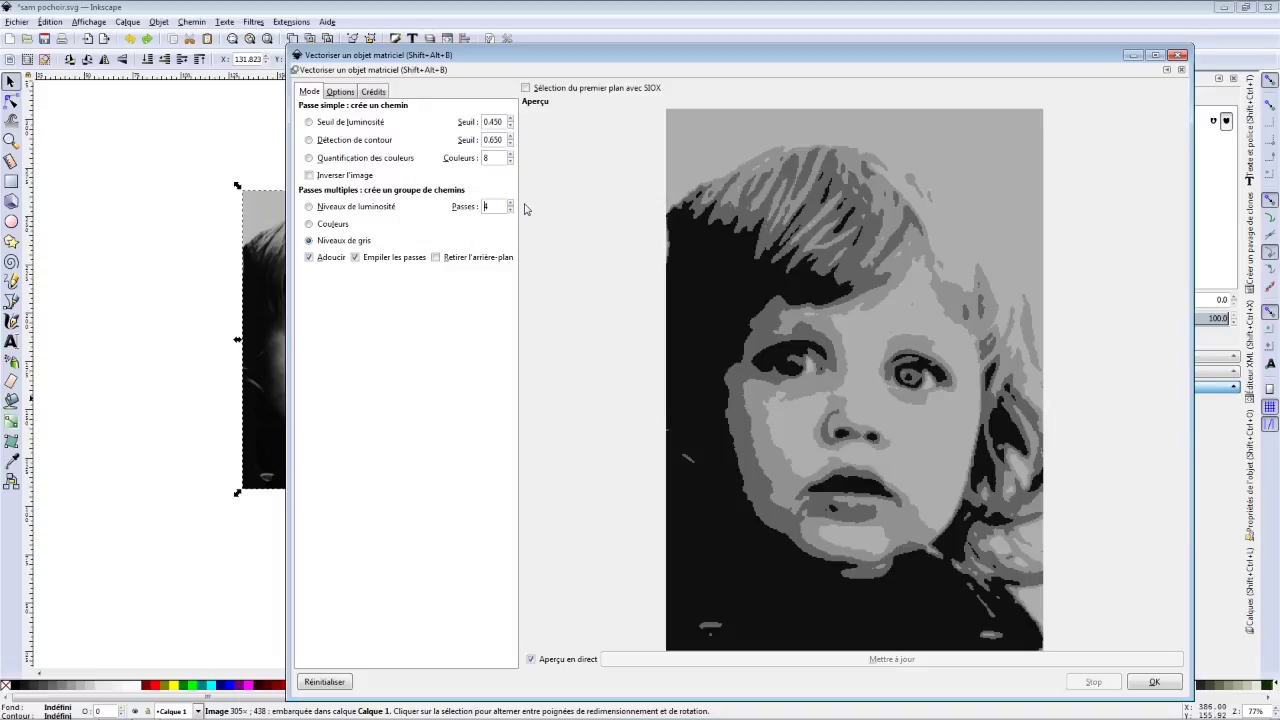
{"action": "left_click", "coordinate": [510, 211]}
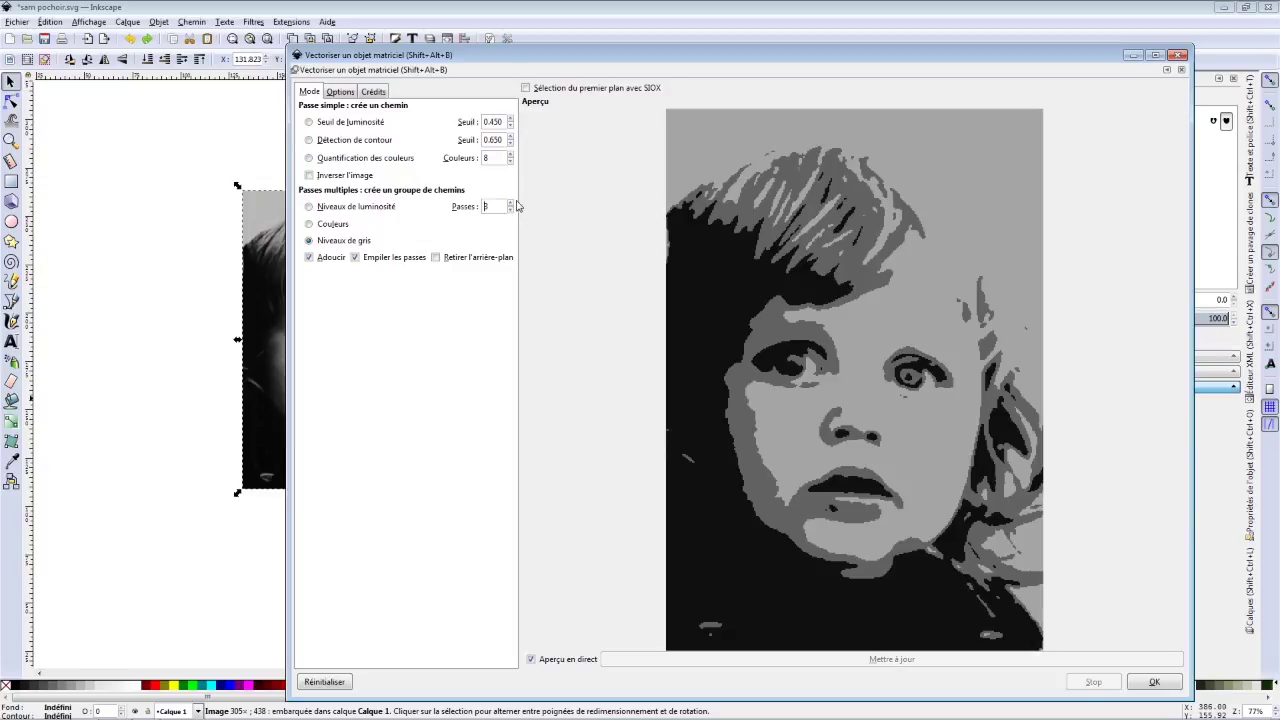
{"action": "left_click", "coordinate": [510, 203]}
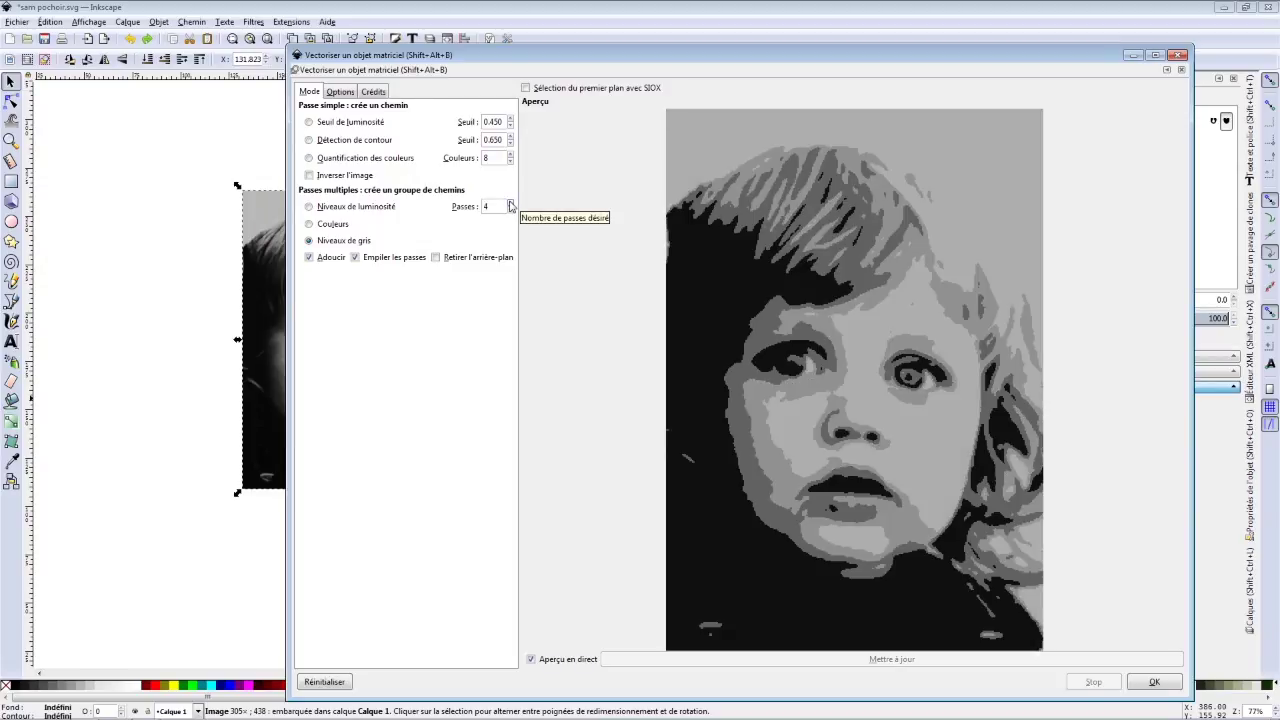
{"action": "left_click", "coordinate": [510, 203]}
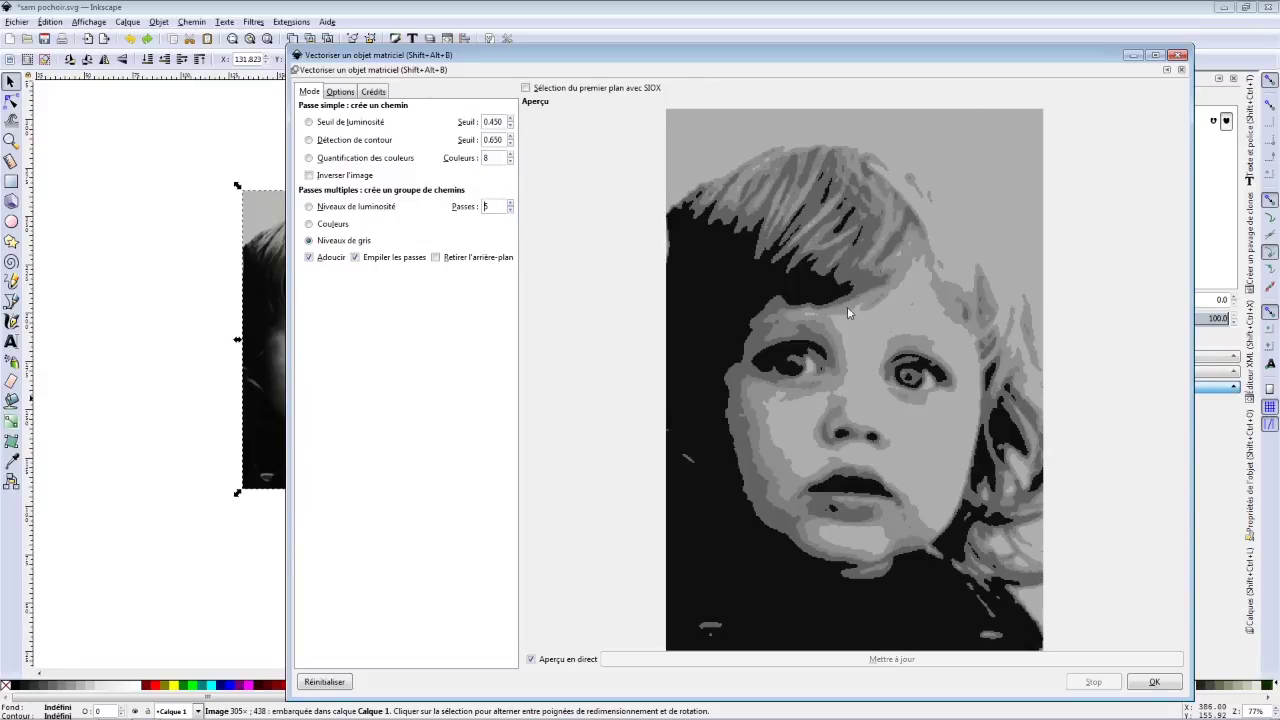
{"action": "left_click", "coordinate": [510, 211]}
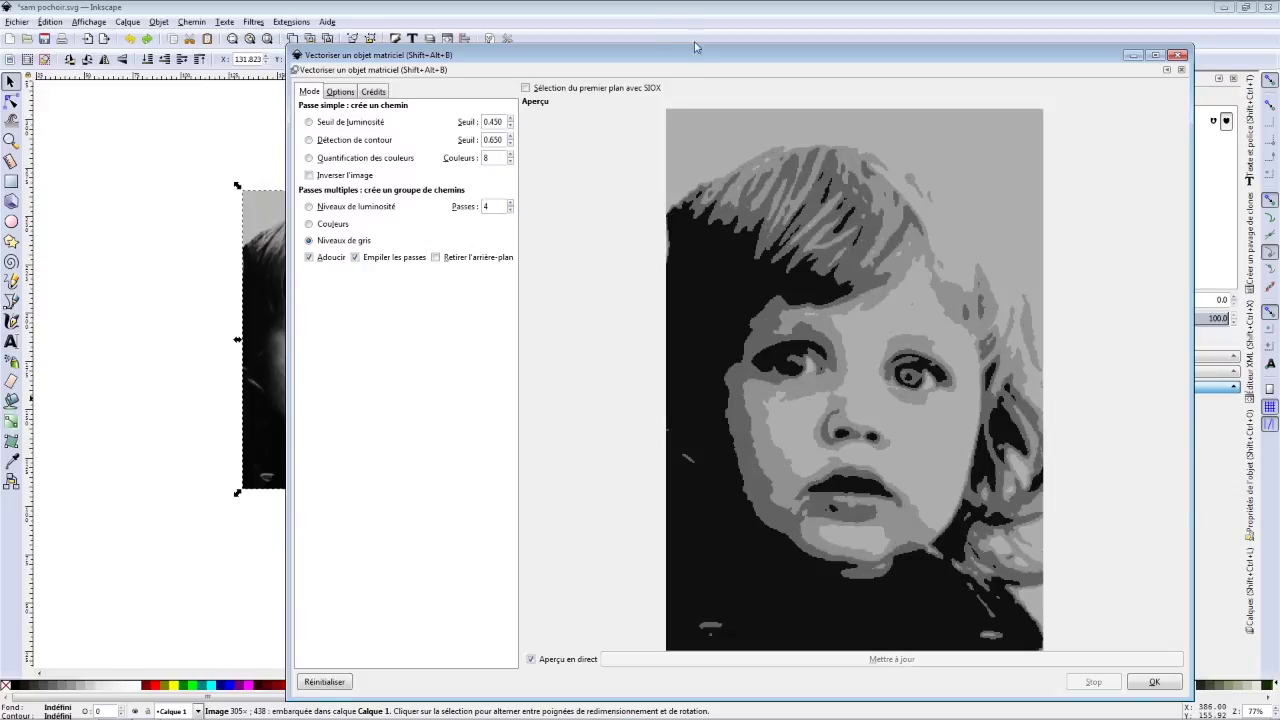
- Compare the preview with Adoucir off and on, and create the greyscale trace with Adoucir enabled
{"action": "left_click_drag", "start_coordinate": [702, 58], "coordinate": [636, 16]}
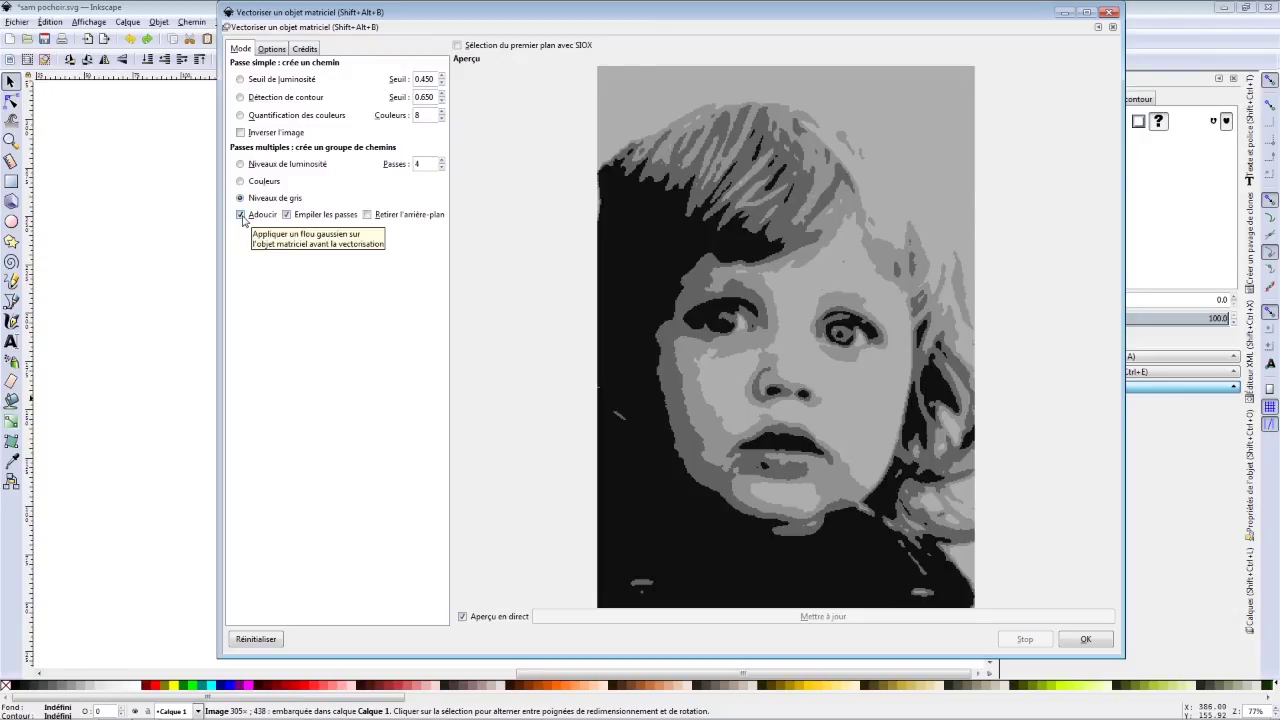
{"action": "left_click", "coordinate": [241, 215]}
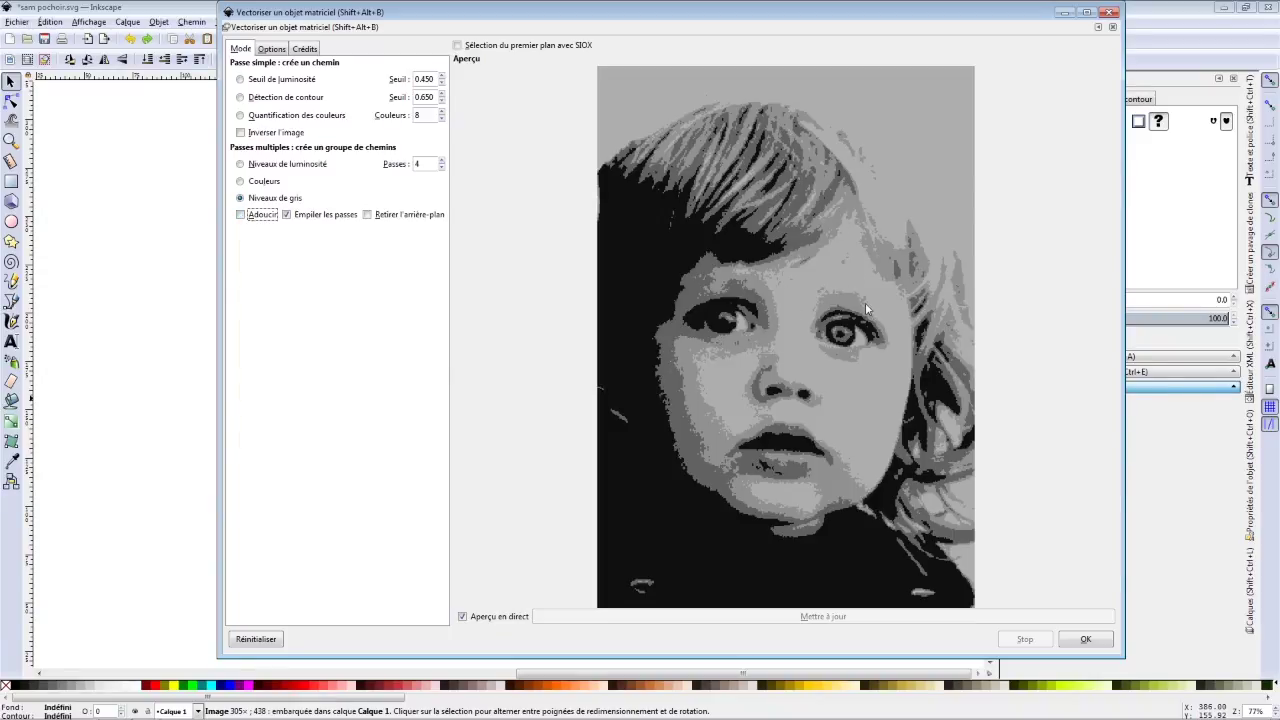
{"action": "left_click", "coordinate": [241, 215]}
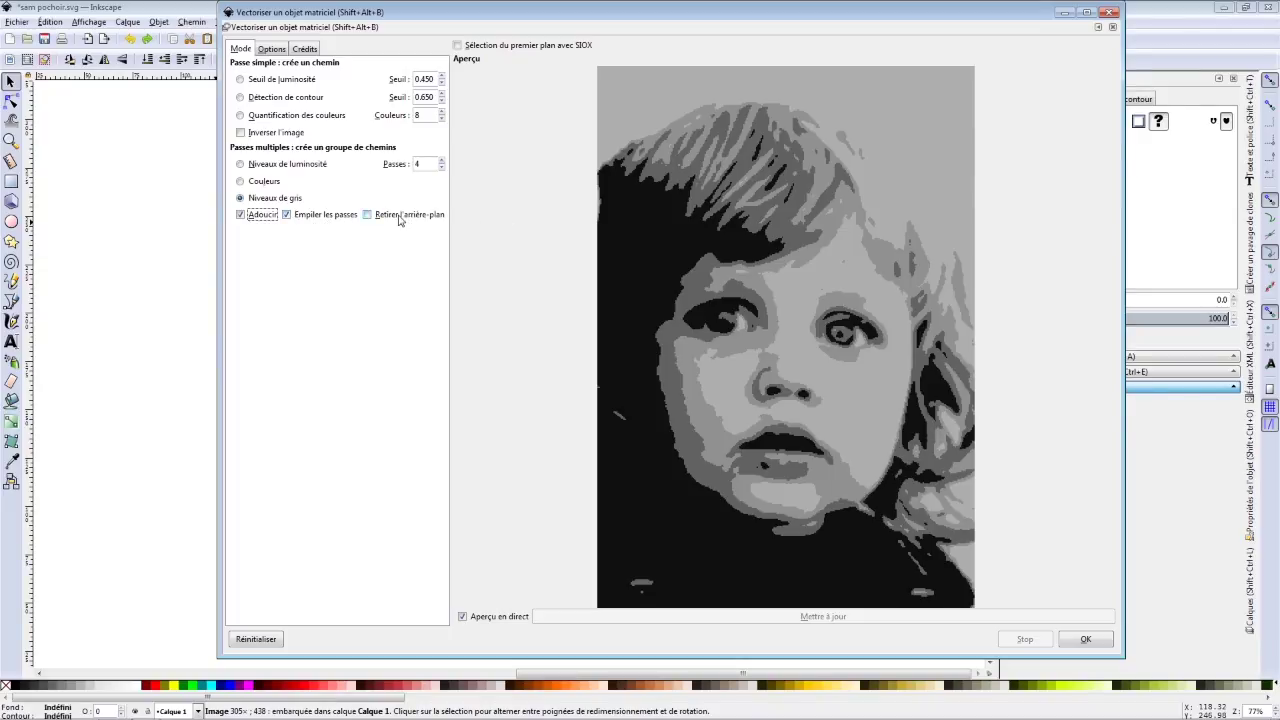
{"action": "left_click", "coordinate": [1086, 639]}
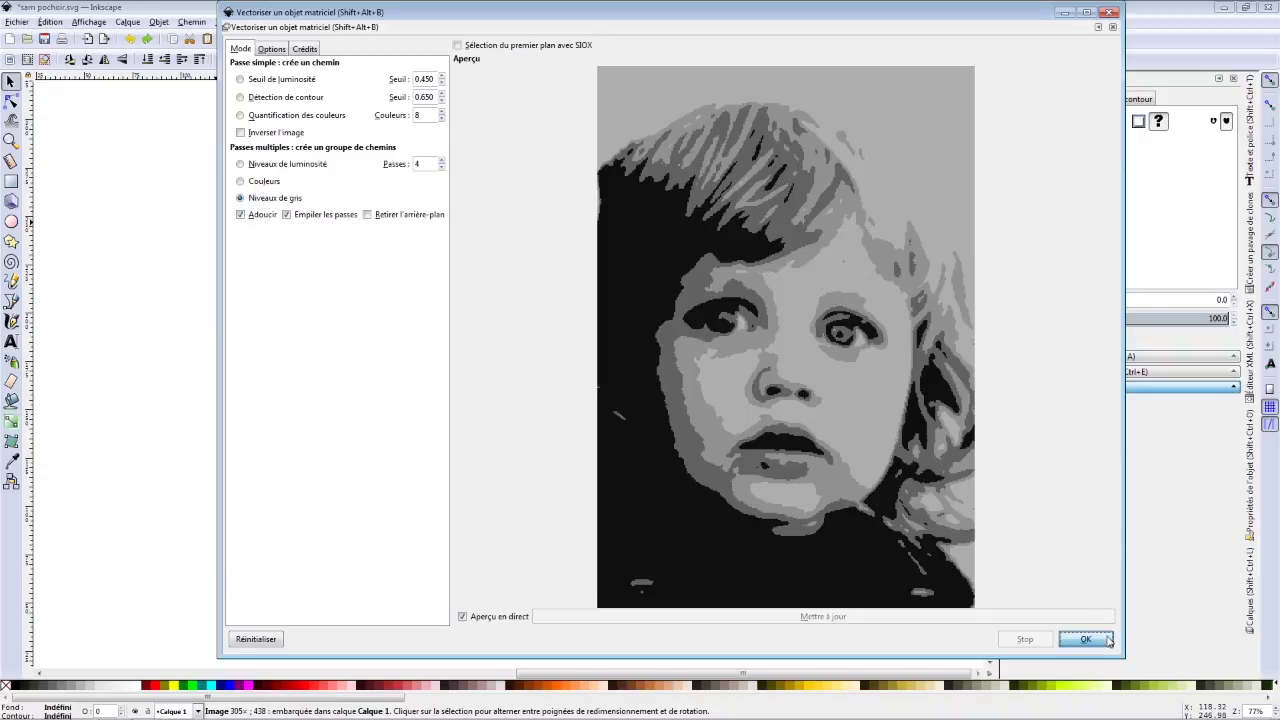
{"action": "left_click", "coordinate": [1108, 12]}
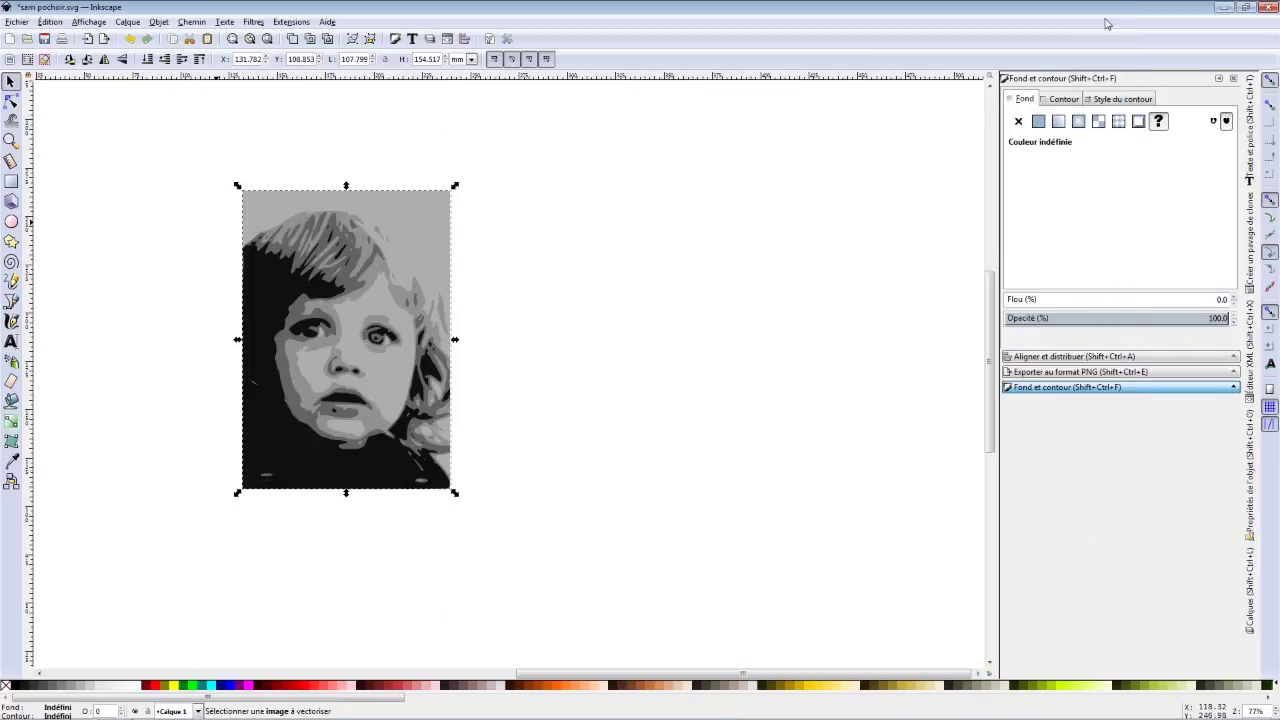
- Place the traced image beside the original photo and ungroup it into its separate paths
{"action": "mouse_move", "coordinate": [398, 259]}
{"action": "left_mouse_down"}
{"action": "mouse_move", "coordinate": [643, 245]}
{"action": "mouse_move", "coordinate": [631, 254]}
{"action": "left_mouse_up"}
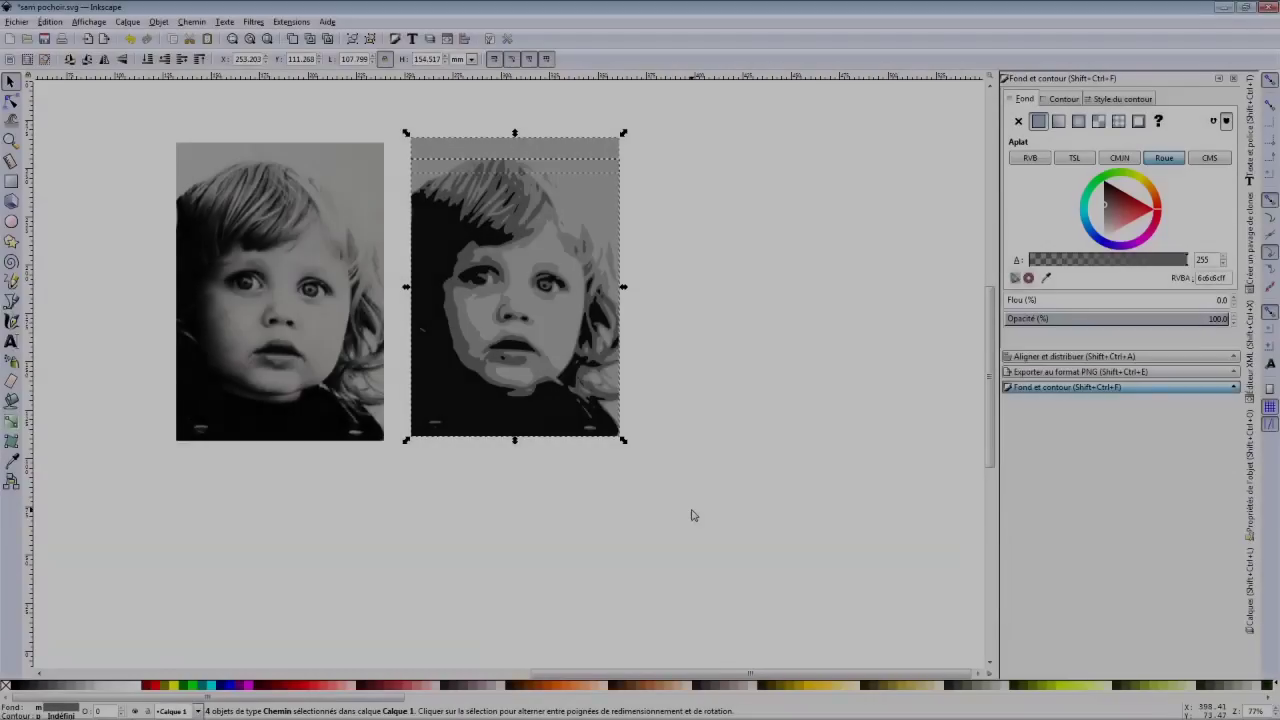
{"action": "left_click", "coordinate": [691, 517]}
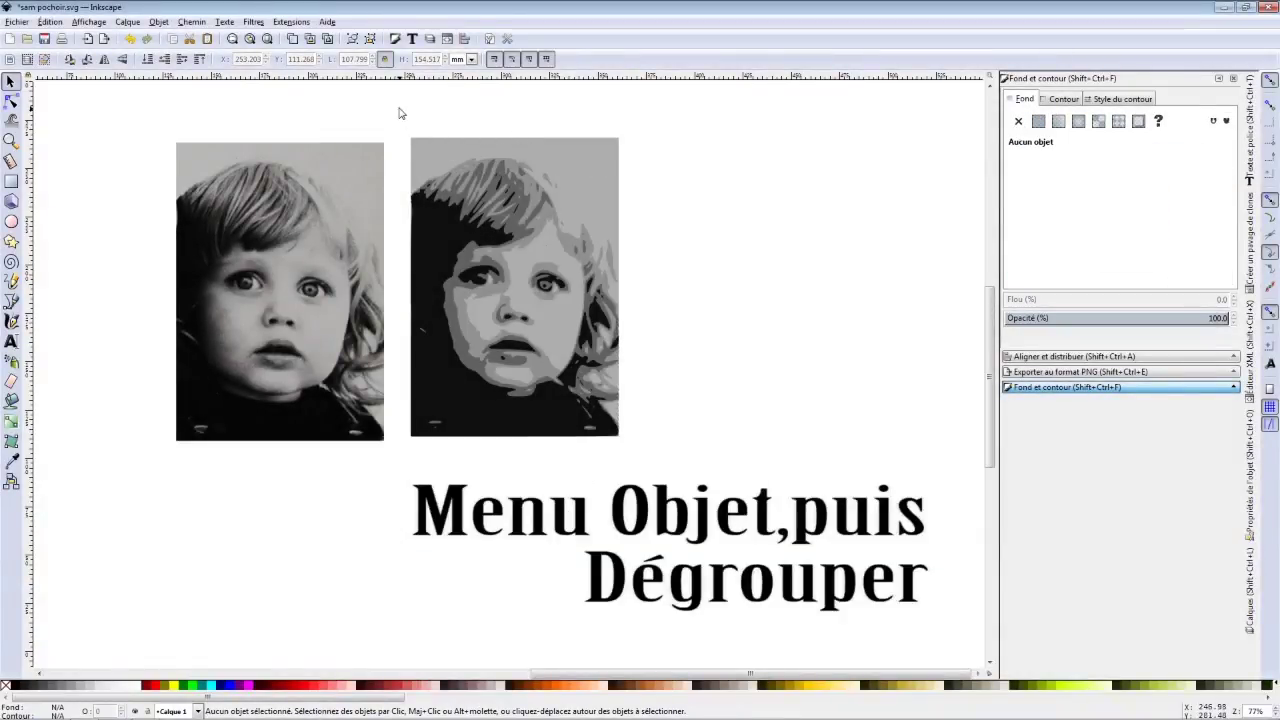
{"action": "mouse_move", "coordinate": [400, 112]}
{"action": "left_mouse_down"}
{"action": "mouse_move", "coordinate": [634, 434]}
{"action": "mouse_move", "coordinate": [680, 503]}
{"action": "mouse_move", "coordinate": [670, 508]}
{"action": "left_mouse_up"}
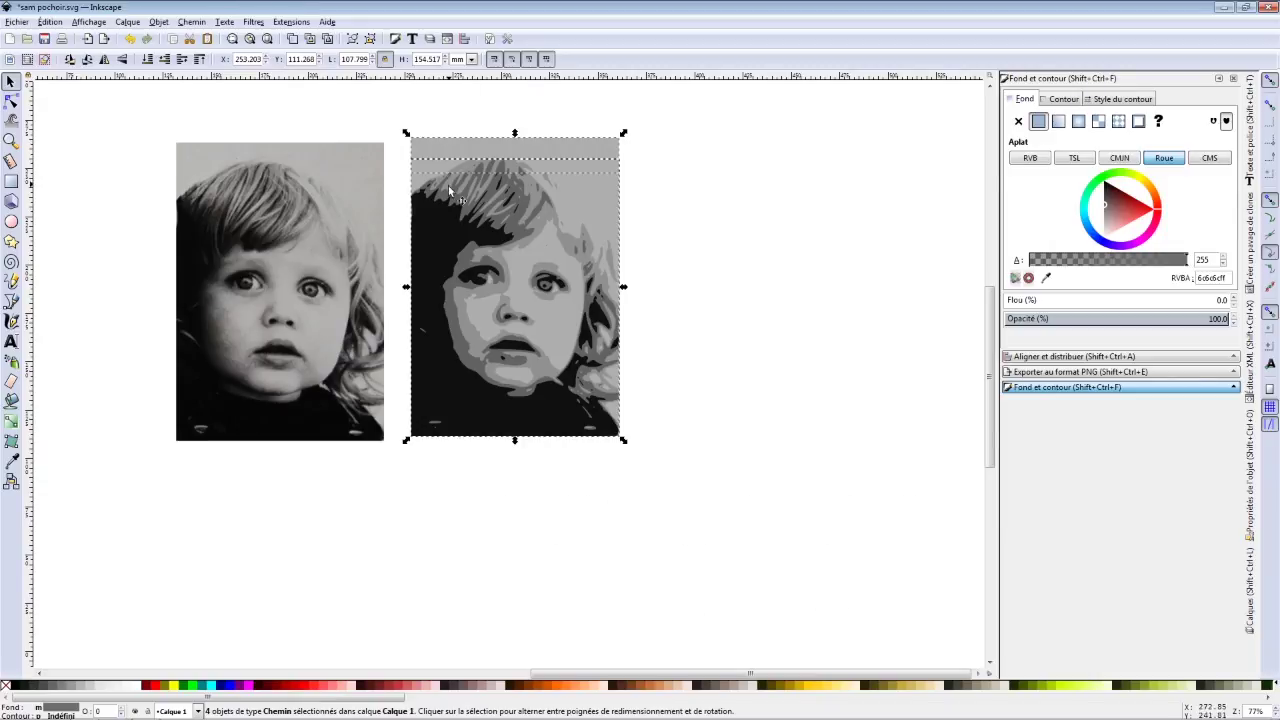
{"action": "left_click", "coordinate": [717, 196]}
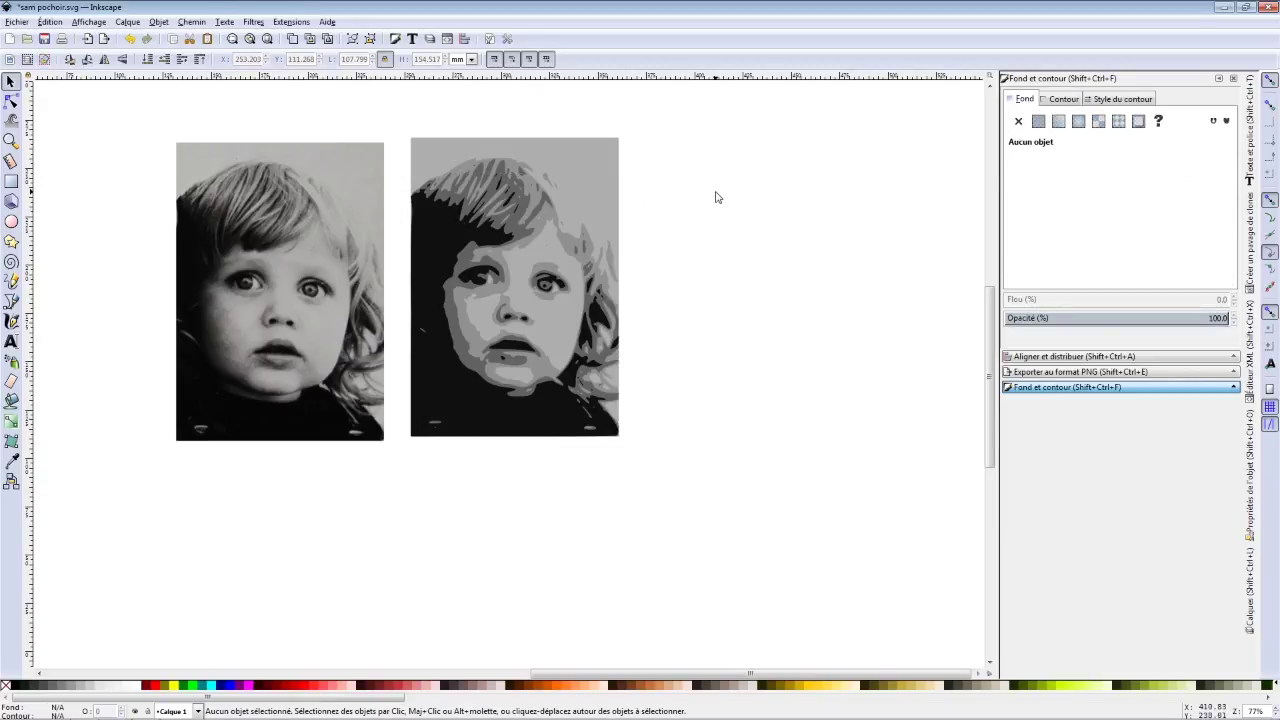
- Pull the light grey, mid-grey and black paths out of the traced stack and spread them over the empty canvas
{"action": "left_click_drag", "start_coordinate": [628, 205], "coordinate": [444, 183]}
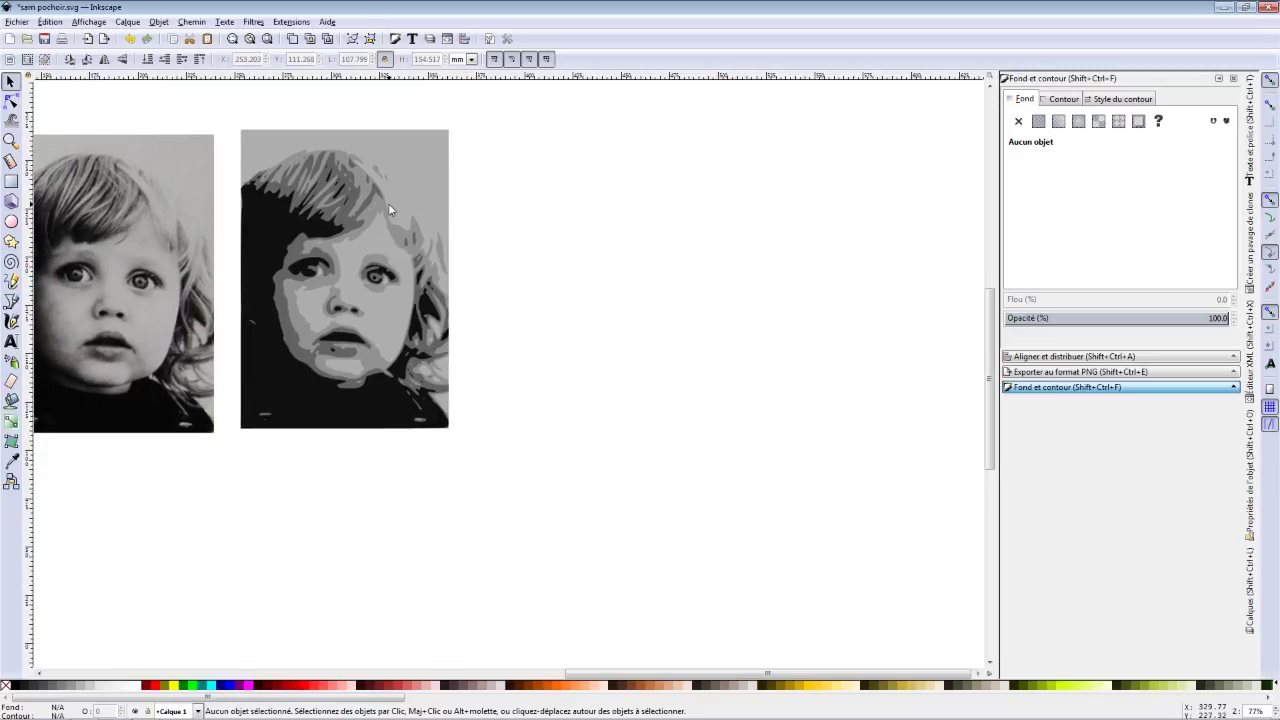
{"action": "left_click", "coordinate": [416, 150]}
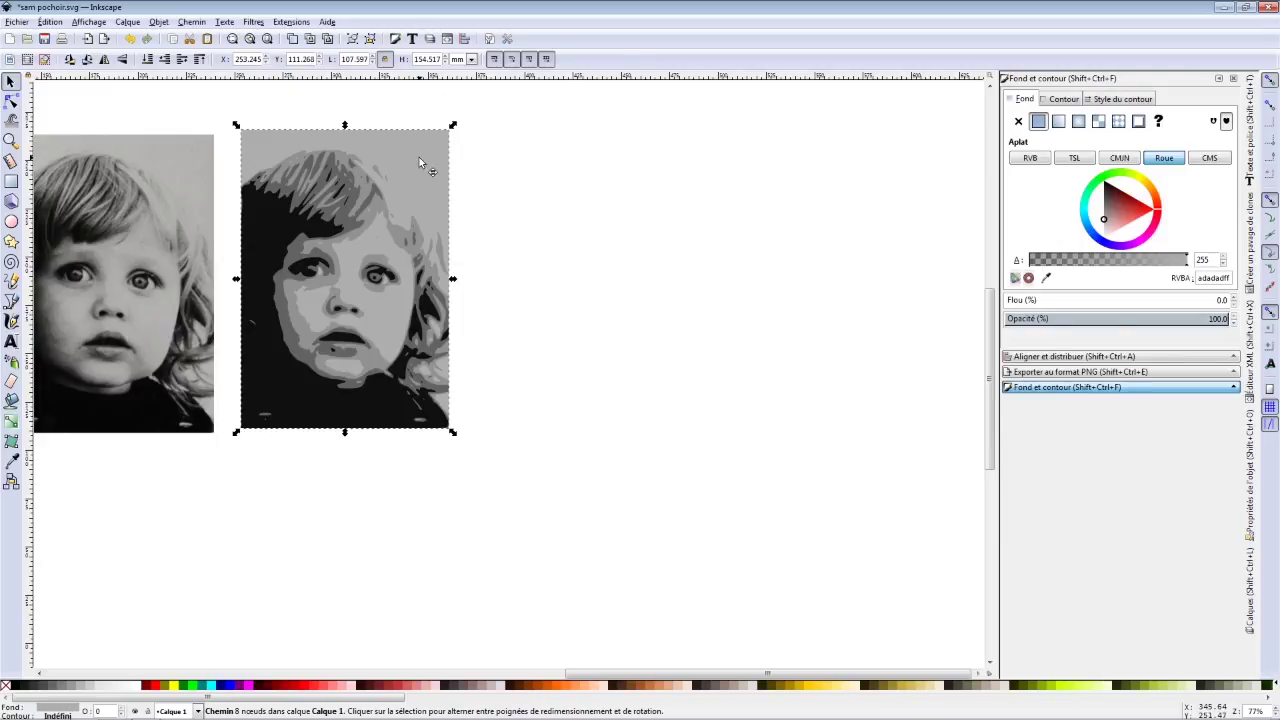
{"action": "left_click_drag", "start_coordinate": [419, 157], "coordinate": [937, 144]}
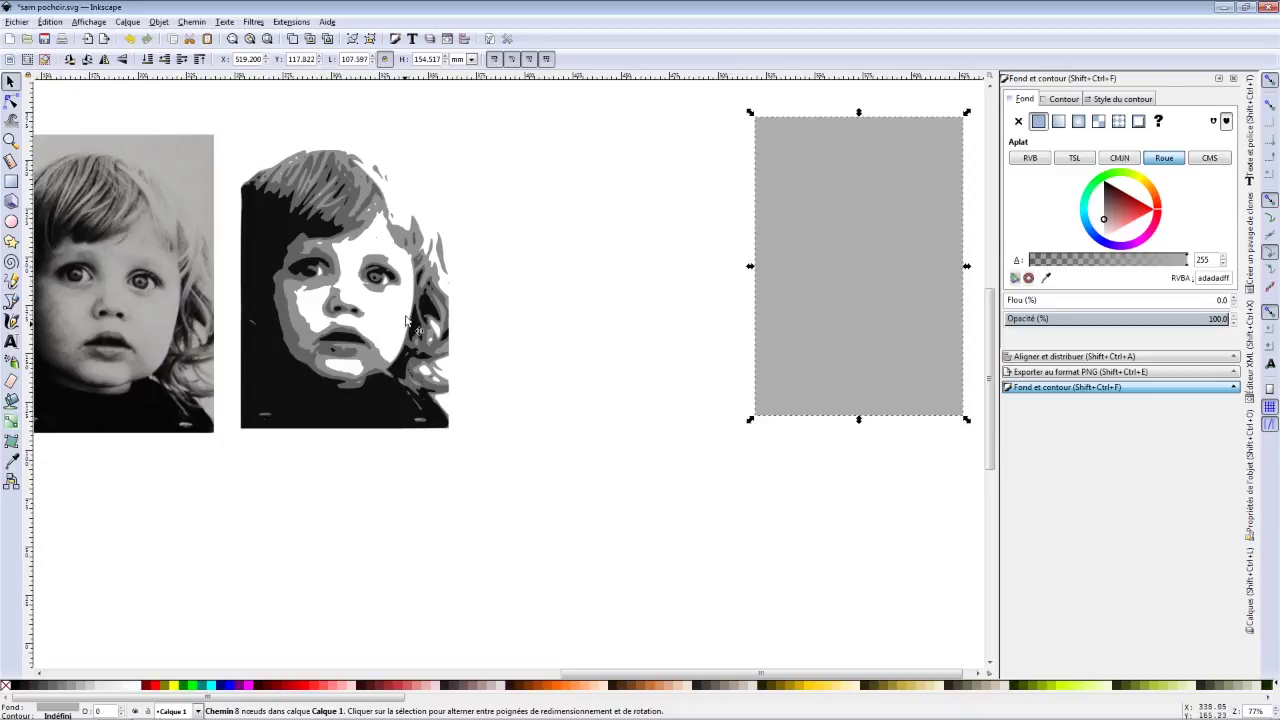
{"action": "left_click", "coordinate": [405, 242]}
{"action": "left_click_drag", "start_coordinate": [408, 244], "coordinate": [678, 212]}
{"action": "left_click", "coordinate": [358, 235]}
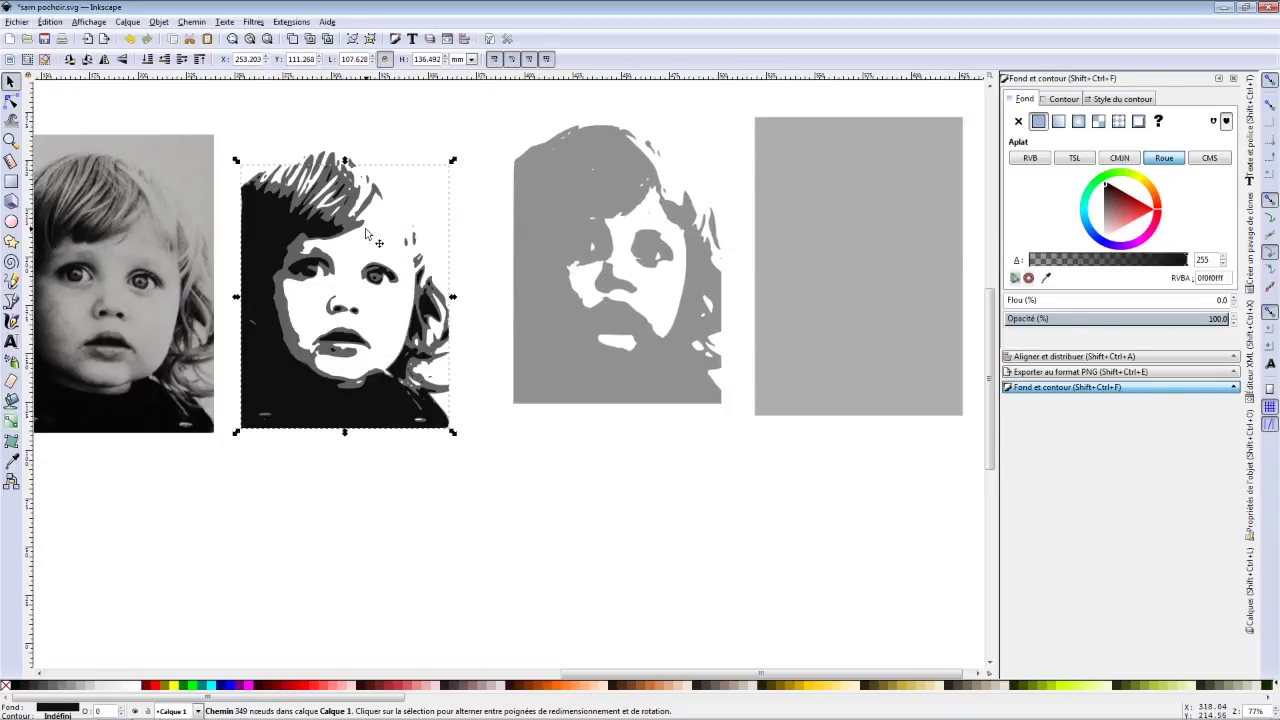
{"action": "left_click_drag", "start_coordinate": [350, 232], "coordinate": [627, 484]}
- Restack the mid-grey, dark grey and black paths onto the light grey rectangle, aligned at its lower corner
{"action": "scroll", "coordinate": [729, 431], "scroll_direction": "down", "scroll_amount": 4}
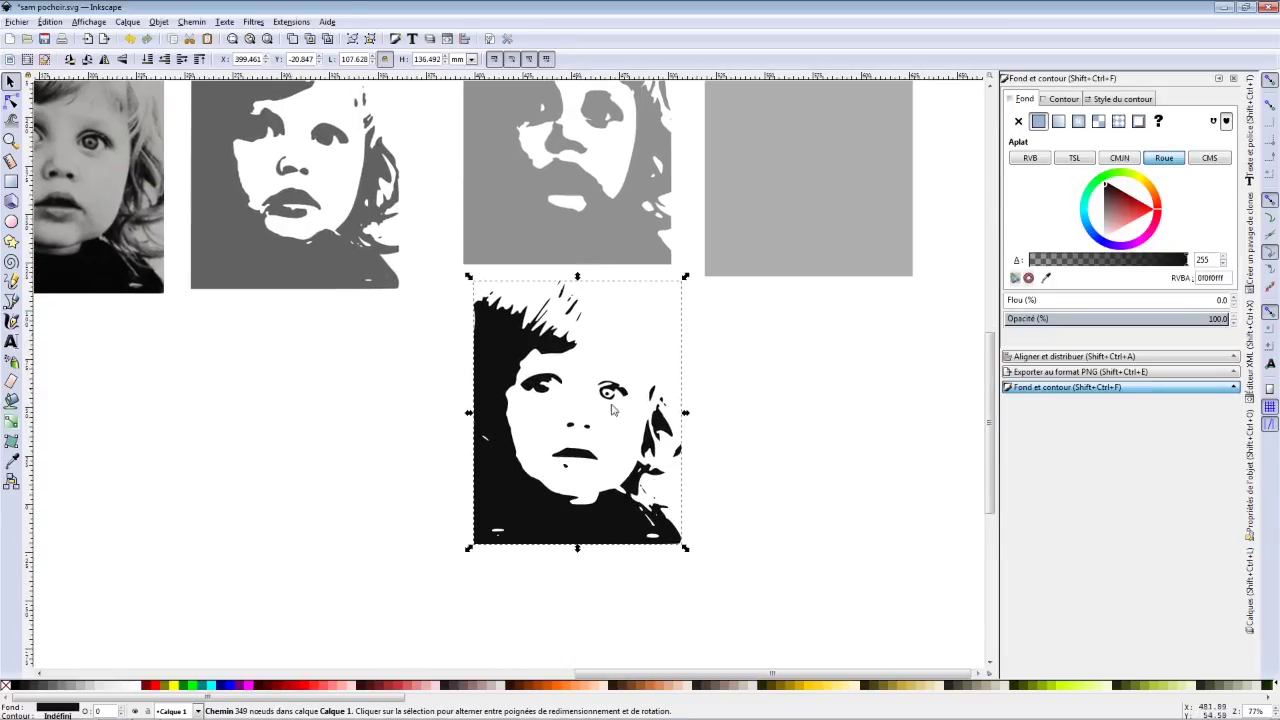
{"action": "scroll", "coordinate": [737, 277], "scroll_direction": "up", "scroll_amount": 2}
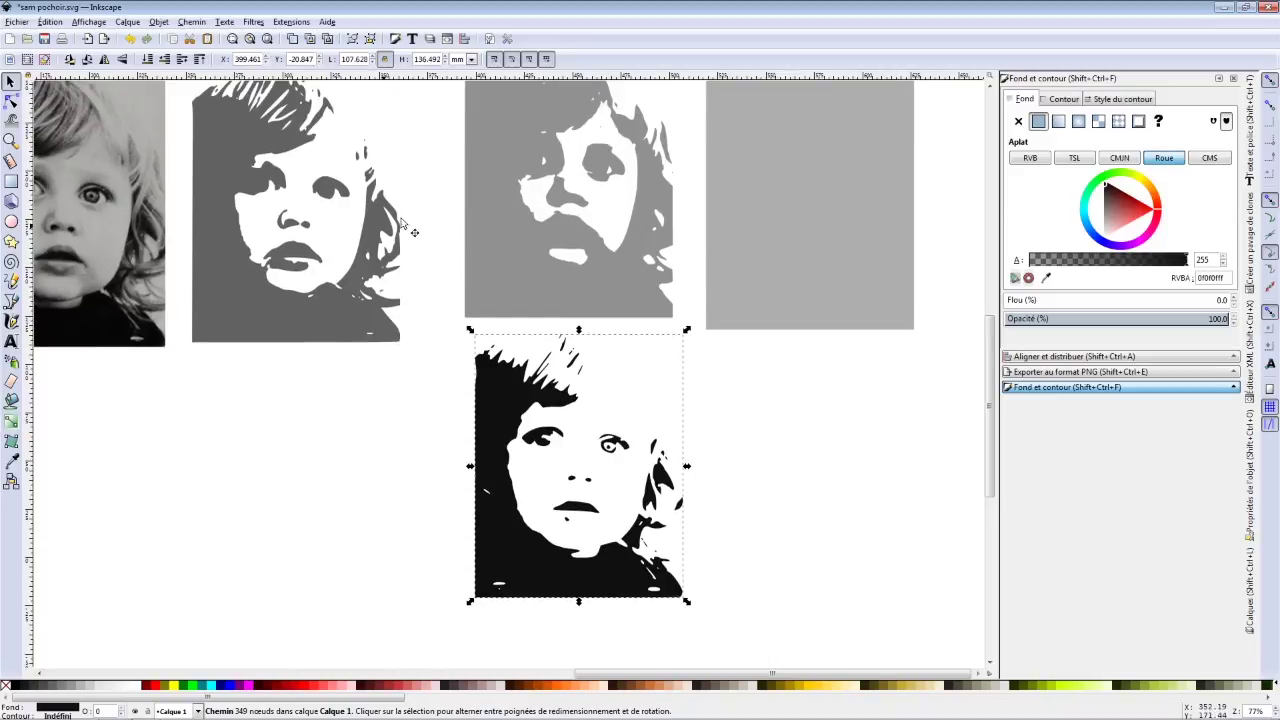
{"action": "scroll", "coordinate": [613, 247], "scroll_direction": "up", "scroll_amount": 1}
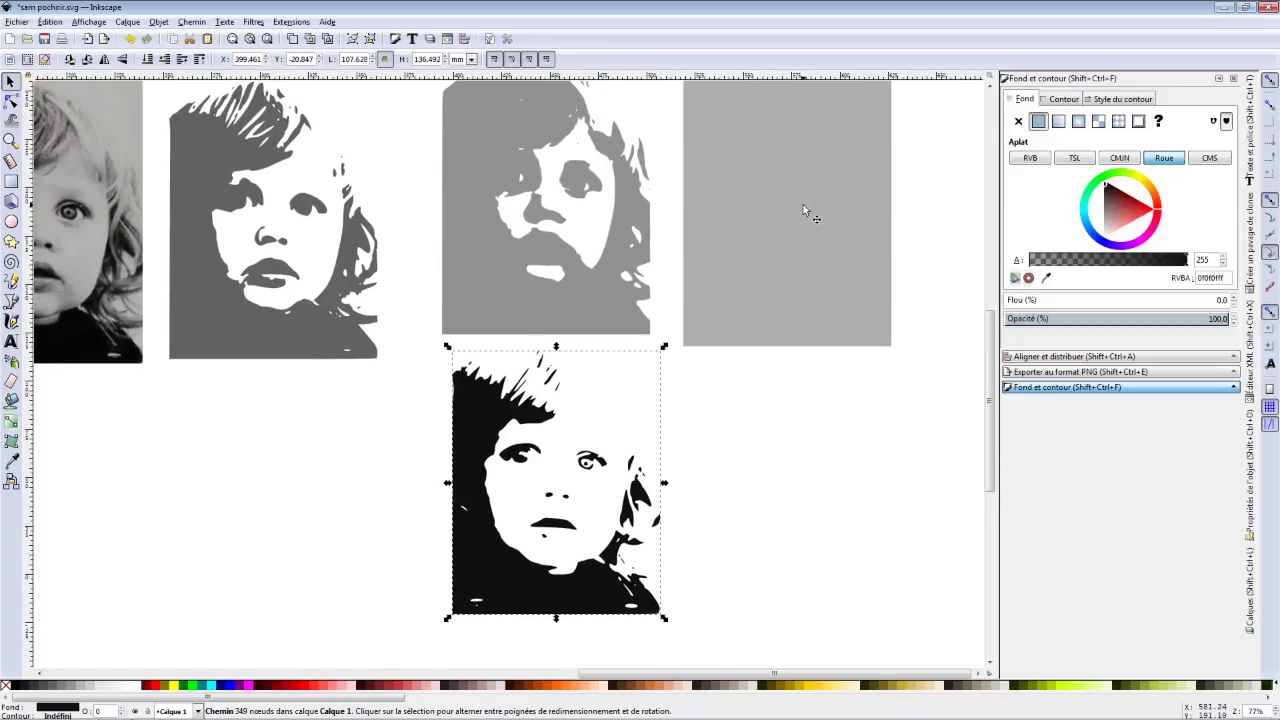
{"action": "scroll", "coordinate": [802, 205], "scroll_direction": "up", "scroll_amount": 1}
{"action": "scroll", "coordinate": [802, 220], "scroll_direction": "down", "scroll_amount": 2}
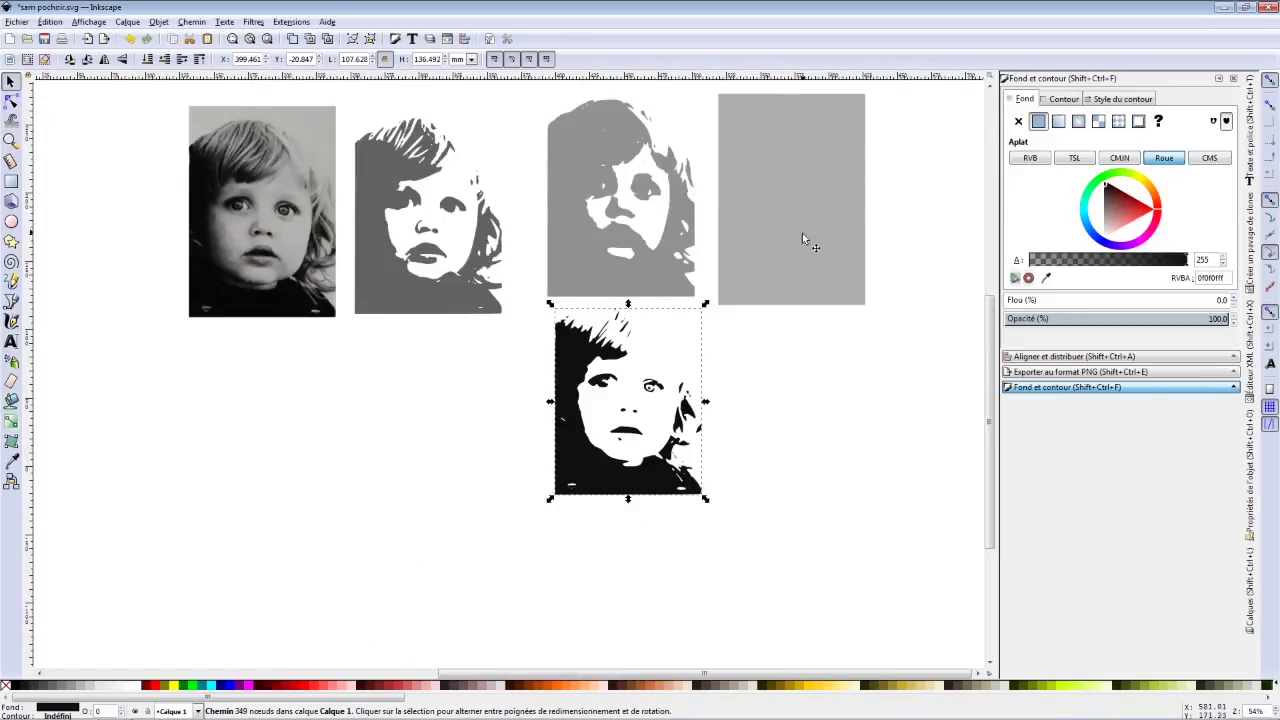
{"action": "left_click", "coordinate": [792, 165]}
{"action": "left_click", "coordinate": [560, 238]}
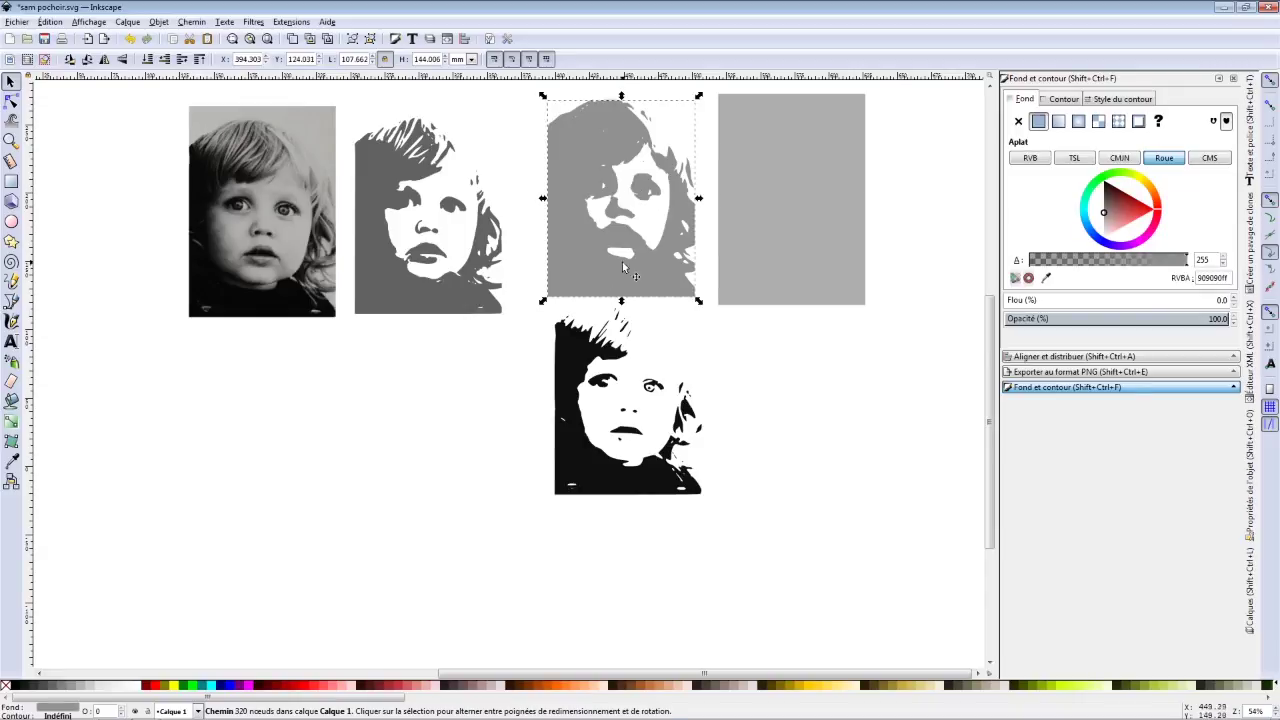
{"action": "left_click_drag", "start_coordinate": [622, 265], "coordinate": [792, 273]}
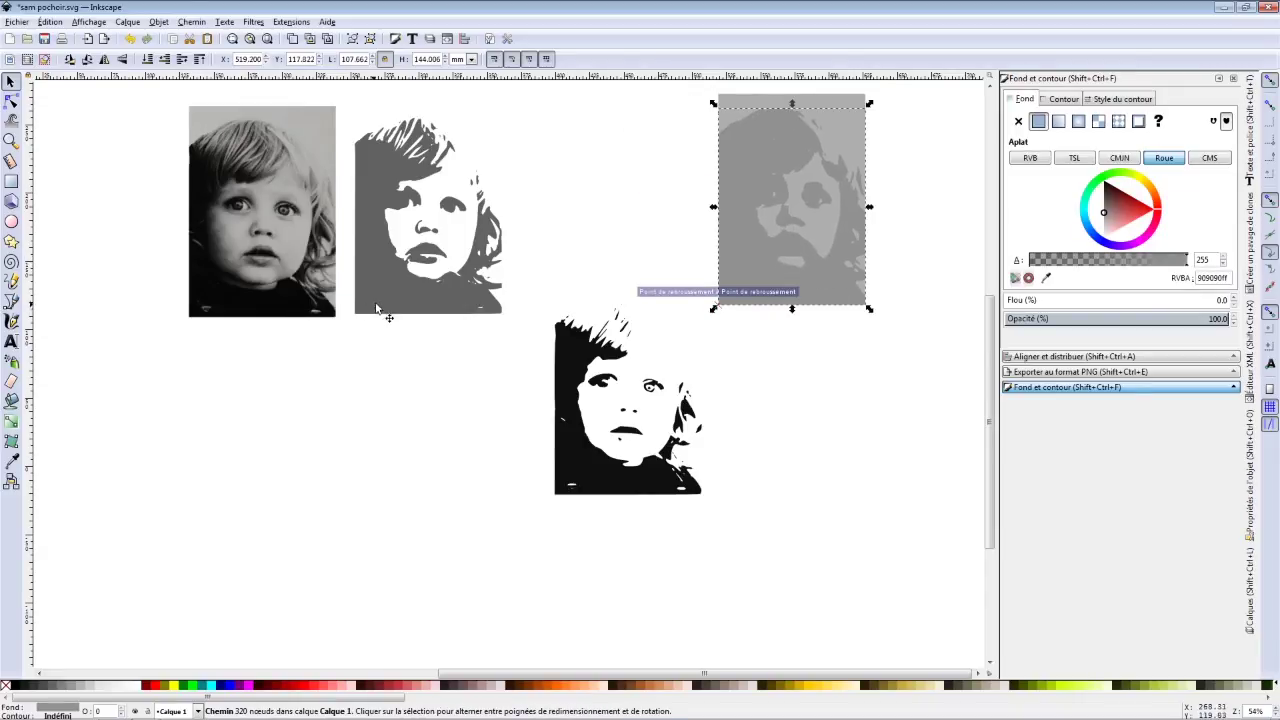
{"action": "left_click_drag", "start_coordinate": [378, 308], "coordinate": [760, 291]}
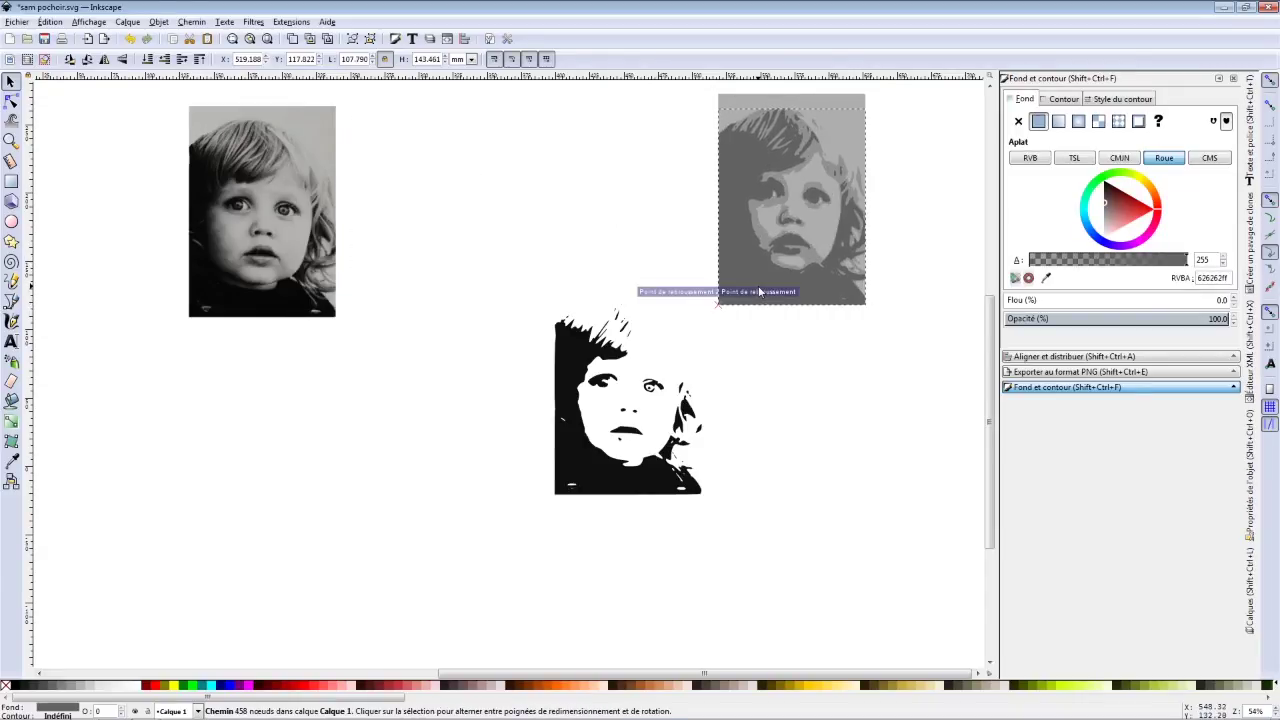
{"action": "left_click_drag", "start_coordinate": [612, 488], "coordinate": [767, 296]}
- Separate the stacked traced layers again, arranging the black, dark grey, mid-grey and light grey paths apart from each other
{"action": "scroll", "coordinate": [671, 286], "scroll_direction": "right", "scroll_amount": 3}
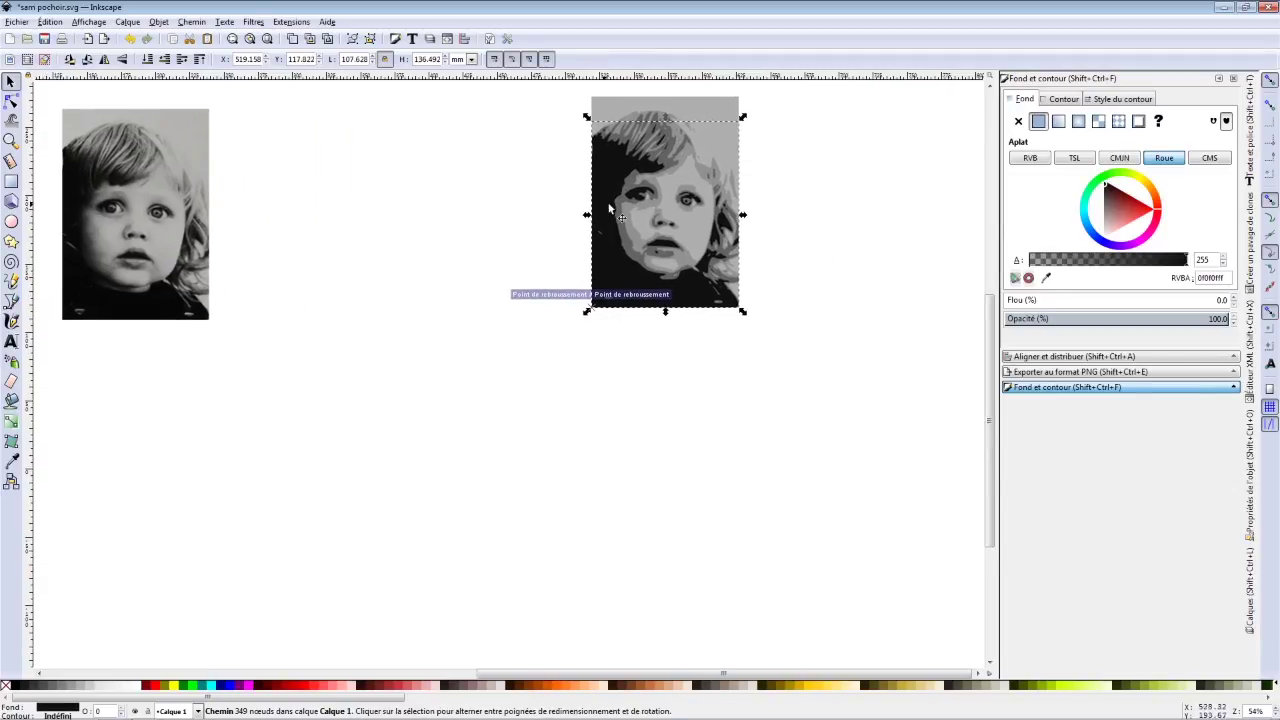
{"action": "left_click_drag", "start_coordinate": [627, 197], "coordinate": [494, 347]}
{"action": "left_click_drag", "start_coordinate": [647, 152], "coordinate": [329, 399]}
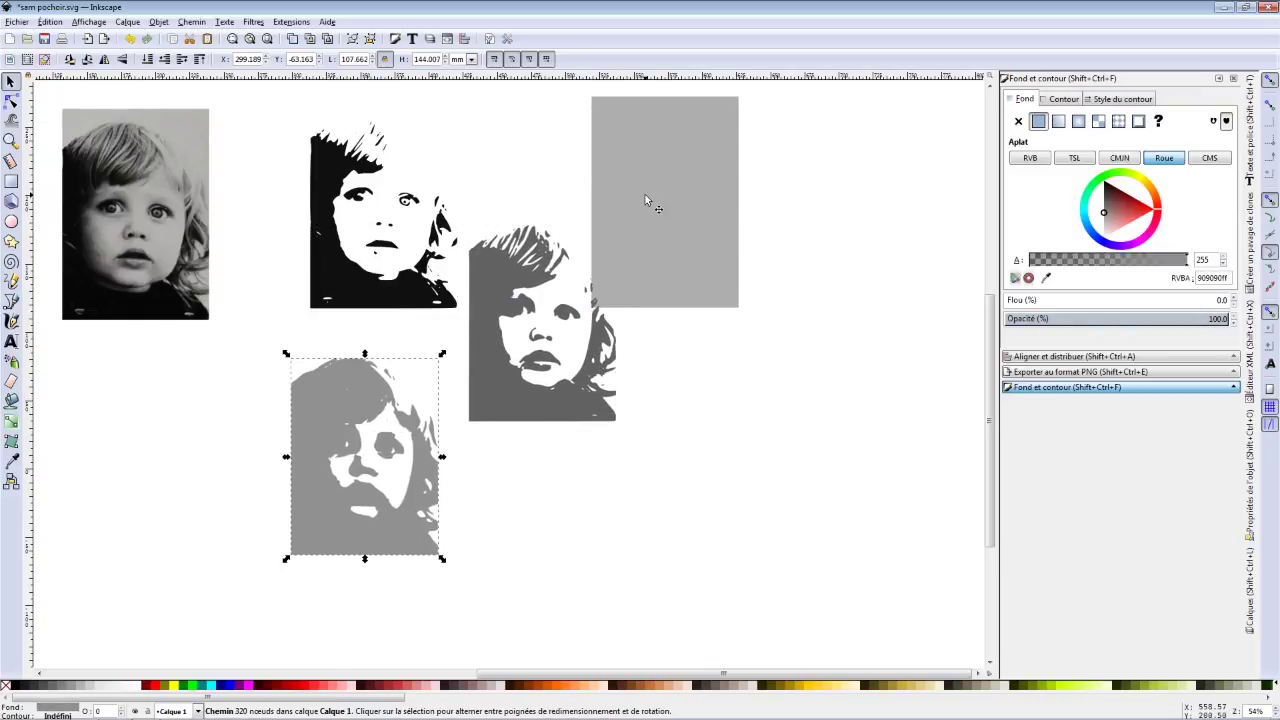
{"action": "left_click_drag", "start_coordinate": [645, 194], "coordinate": [743, 203]}
{"action": "left_click_drag", "start_coordinate": [500, 275], "coordinate": [513, 169]}
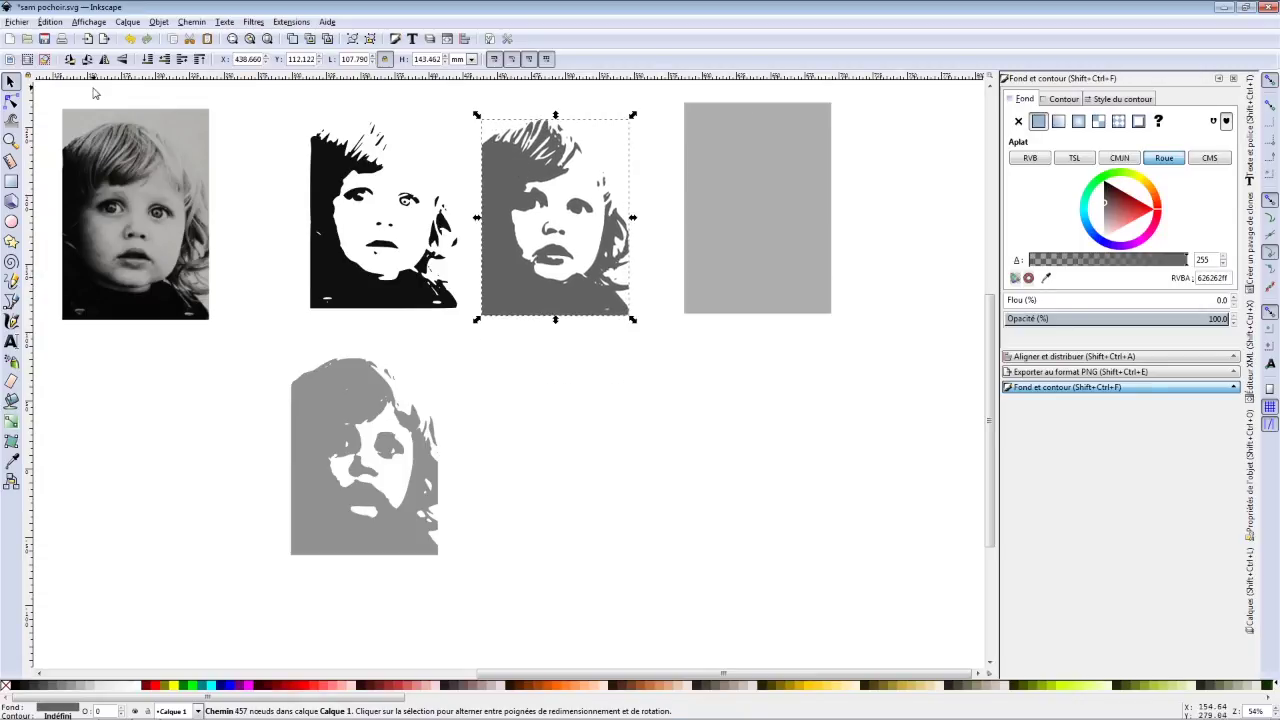
- Examine the example portraits labelled "juxtaposer les passes" and "empiler les passes" elsewhere on the canvas
{"action": "left_click", "coordinate": [191, 21]}
{"action": "left_click", "coordinate": [207, 66]}
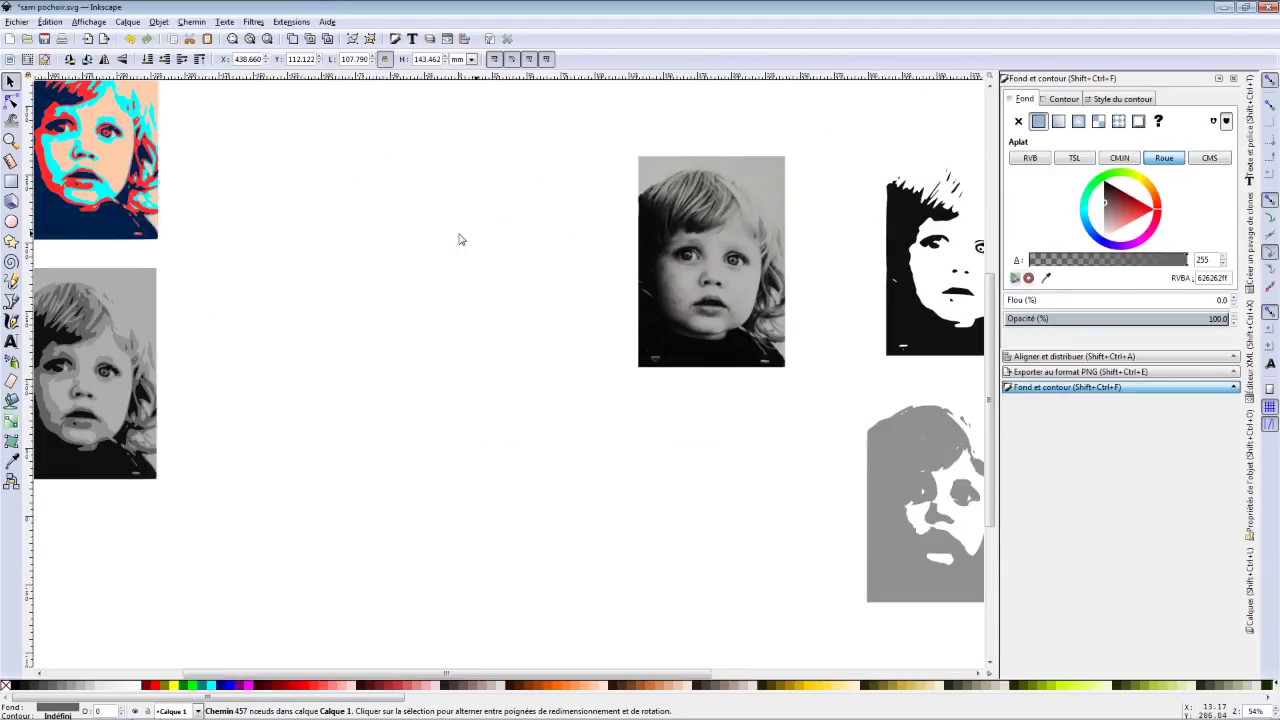
{"action": "scroll", "coordinate": [520, 283], "scroll_direction": "left", "scroll_amount": 2}
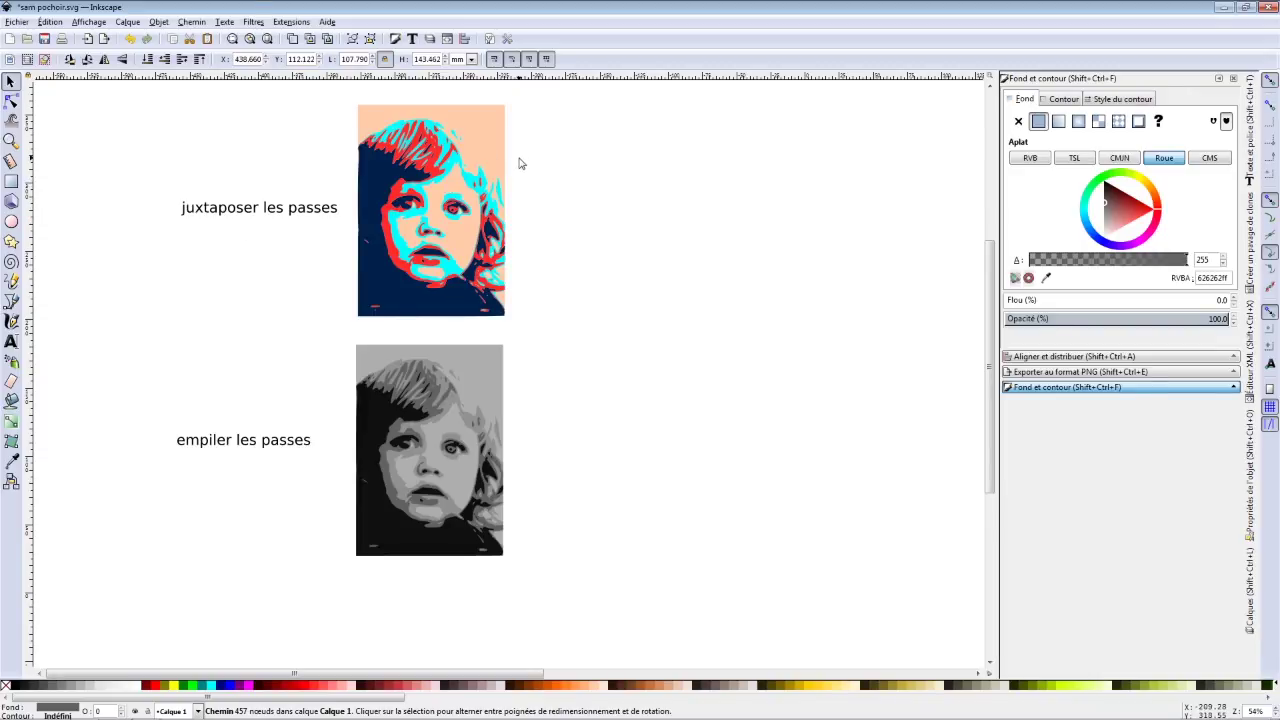
- Pull the peach and cyan paths out of the juxtaposed portrait and the light grey rectangle out of the stacked portrait
{"action": "scroll", "coordinate": [500, 150], "scroll_direction": "right", "scroll_amount": 2}
{"action": "left_click_drag", "start_coordinate": [438, 135], "coordinate": [594, 140]}
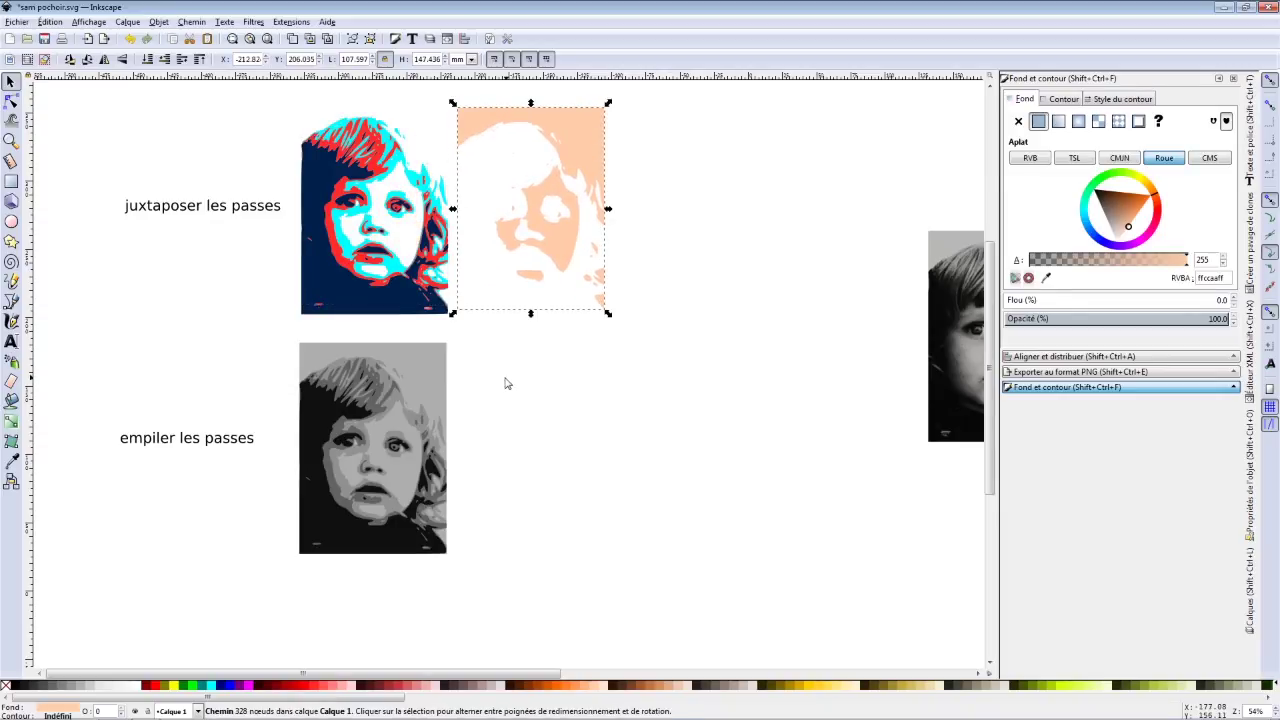
{"action": "left_click_drag", "start_coordinate": [430, 371], "coordinate": [603, 380]}
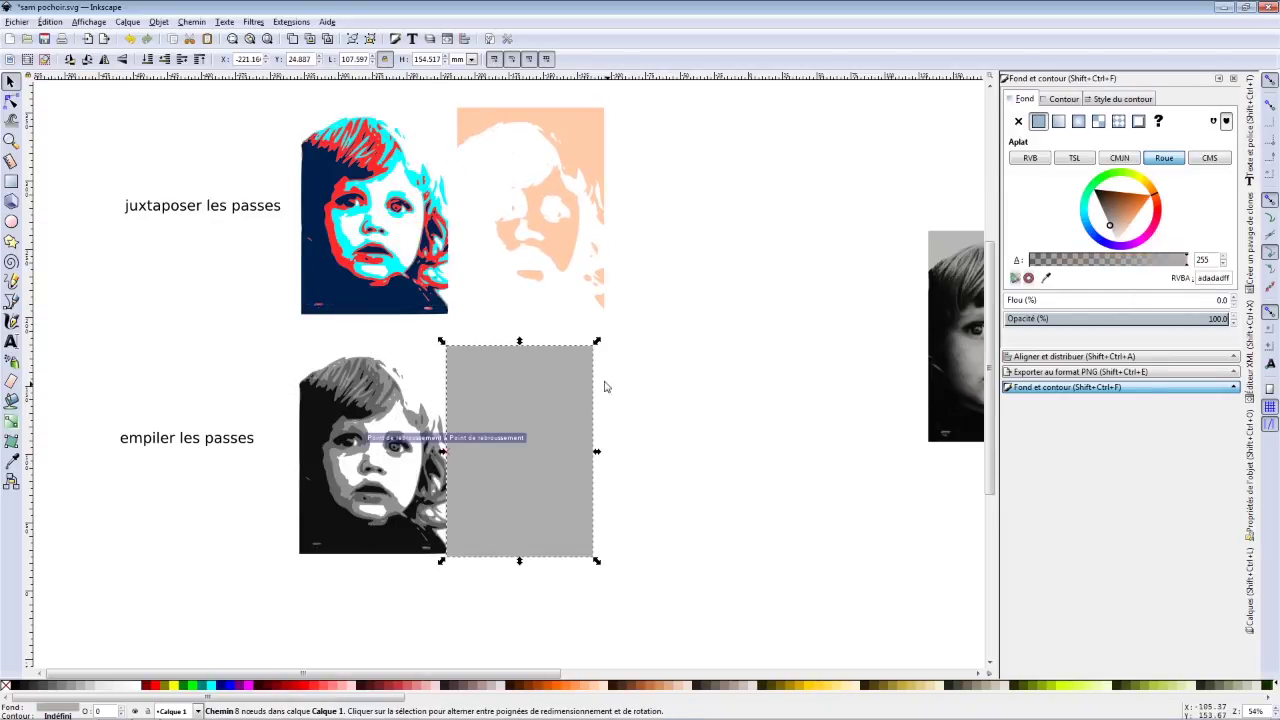
{"action": "left_click_drag", "start_coordinate": [511, 410], "coordinate": [521, 410]}
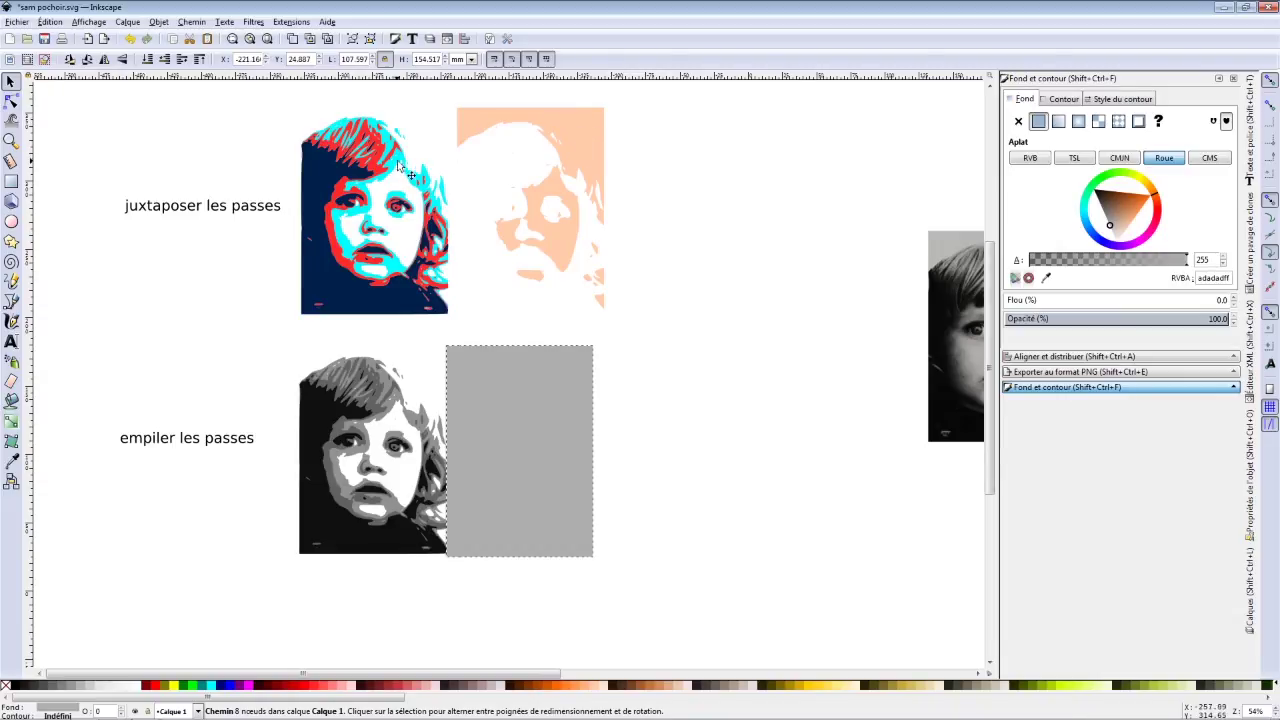
{"action": "left_click_drag", "start_coordinate": [410, 180], "coordinate": [565, 182]}
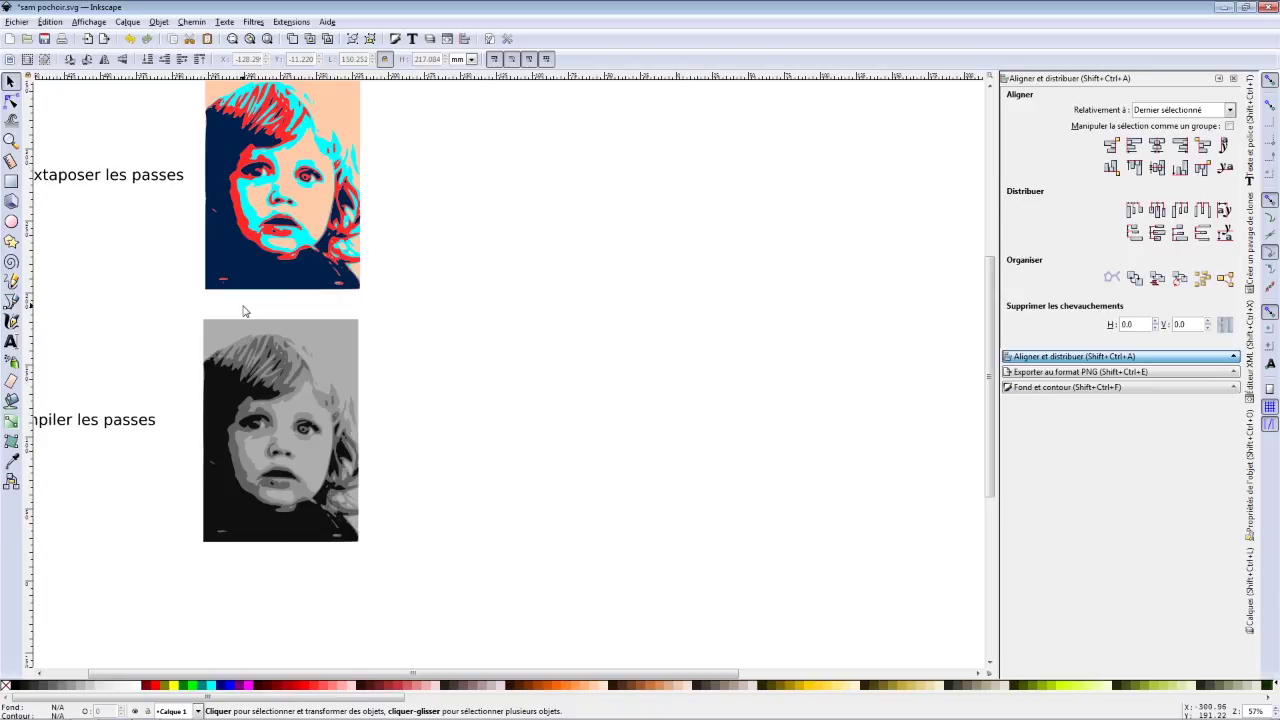
- Move the orange rectangle closer to the stacked portrait and shorten it to about 194 mm high
{"action": "left_click", "coordinate": [595, 362]}
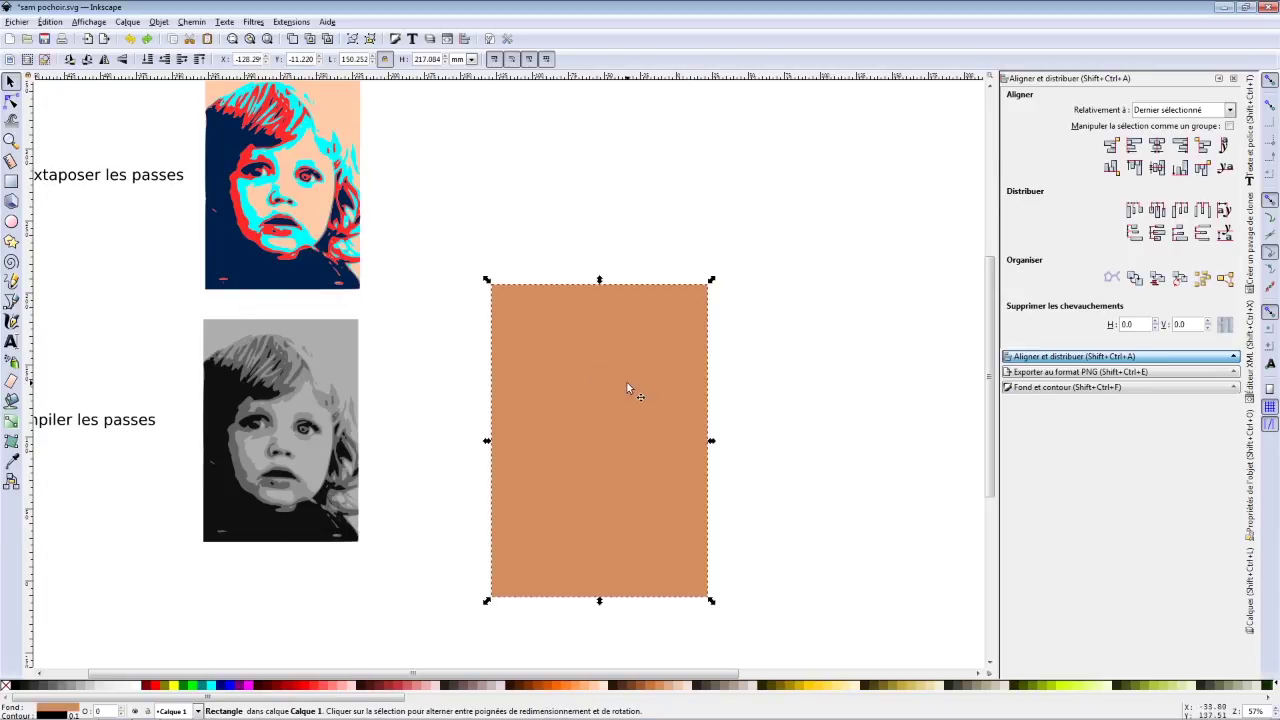
{"action": "left_click_drag", "start_coordinate": [628, 386], "coordinate": [527, 341]}
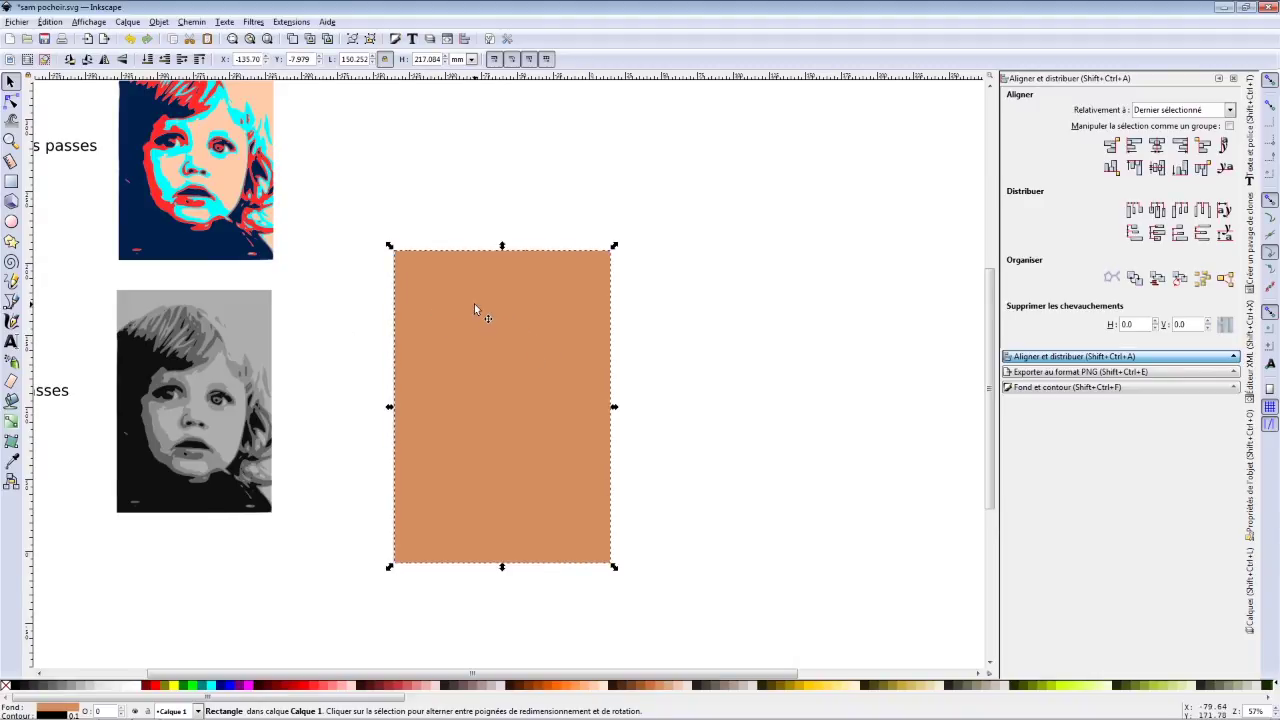
{"action": "left_click_drag", "start_coordinate": [503, 246], "coordinate": [503, 280]}
{"action": "mouse_move", "coordinate": [506, 374]}
{"action": "left_mouse_down"}
{"action": "mouse_move", "coordinate": [502, 345]}
{"action": "mouse_move", "coordinate": [491, 354]}
{"action": "left_mouse_up"}
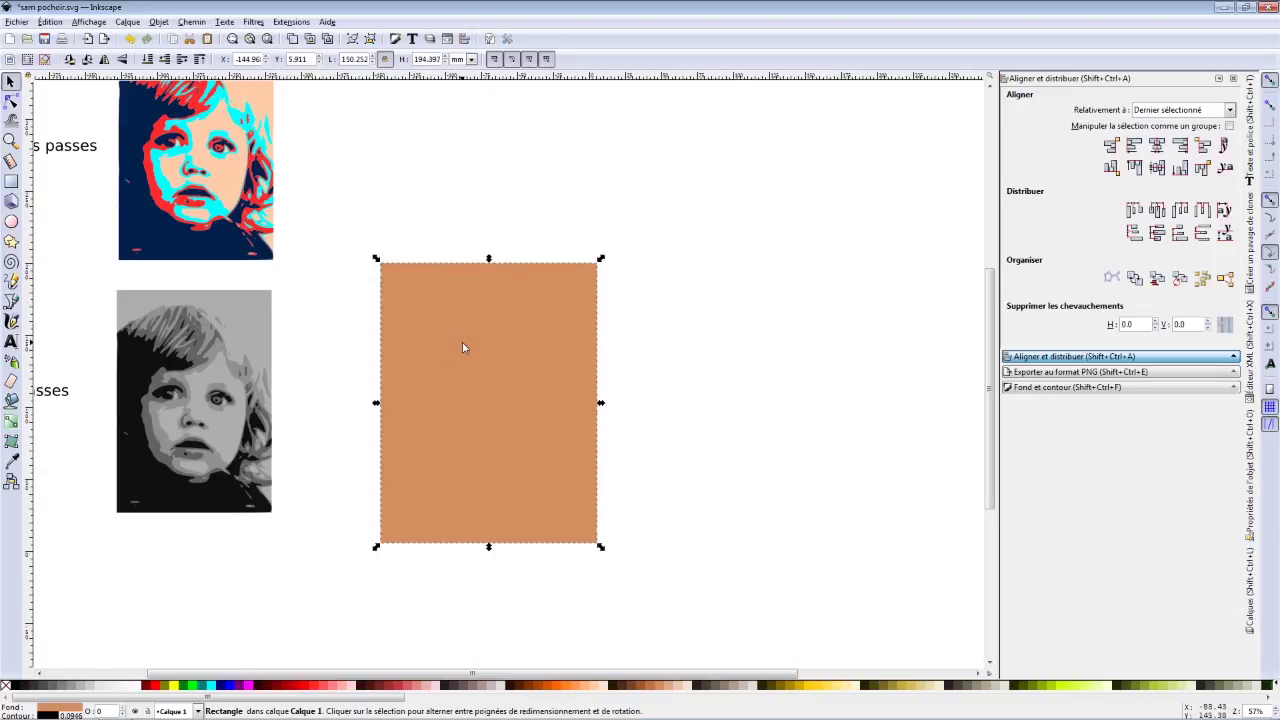
{"action": "left_click", "coordinate": [419, 222]}
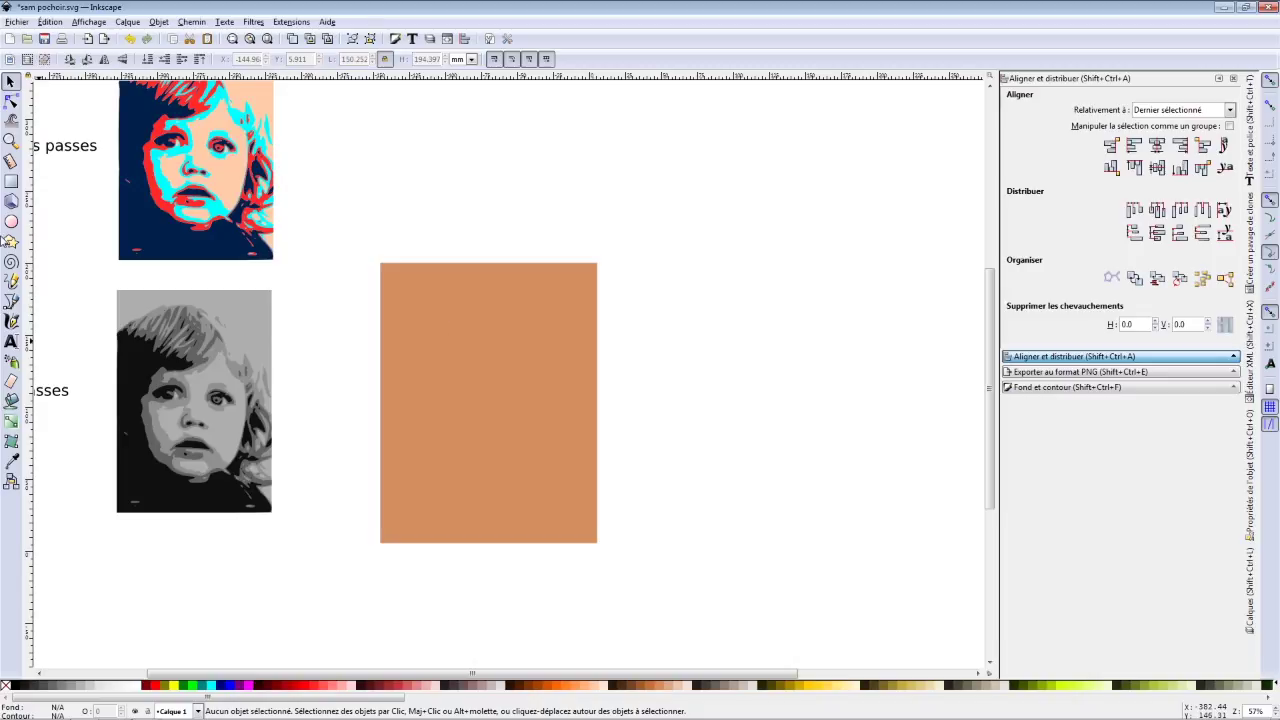
- Draw a circle about 5.9 mm in diameter just inside the orange rectangle's upper-left corner
{"action": "left_click", "coordinate": [11, 221]}
{"action": "scroll", "coordinate": [408, 288], "scroll_direction": "up", "scroll_amount": 1}
{"action": "scroll", "coordinate": [408, 288], "scroll_direction": "up", "scroll_amount": 2}
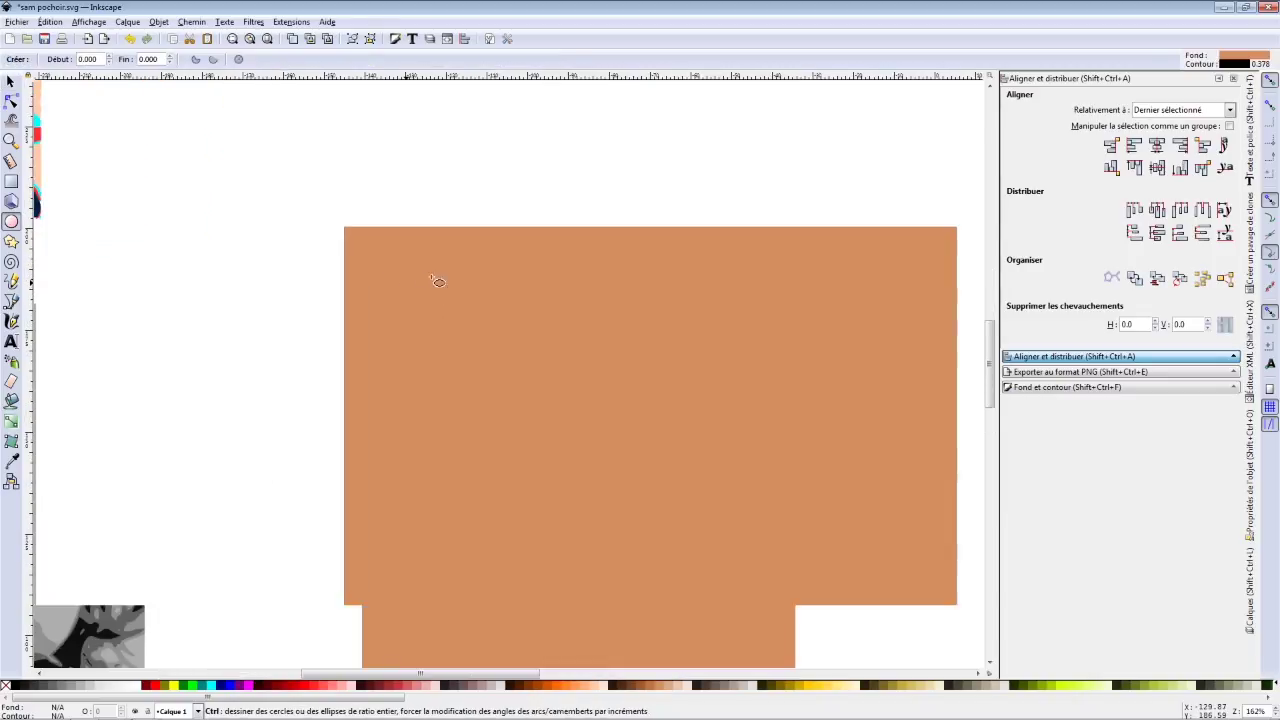
{"action": "left_click_drag", "start_coordinate": [434, 277], "coordinate": [263, 243]}
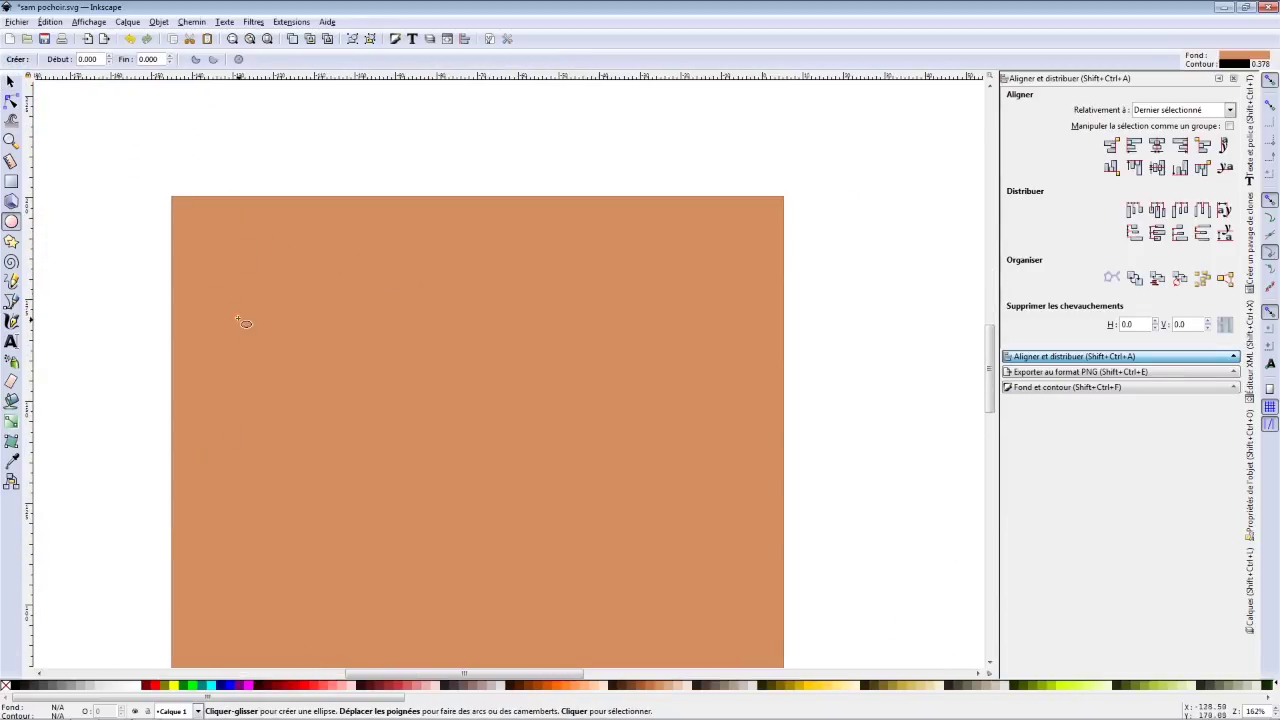
{"action": "left_click_drag", "start_coordinate": [190, 212], "coordinate": [214, 236]}
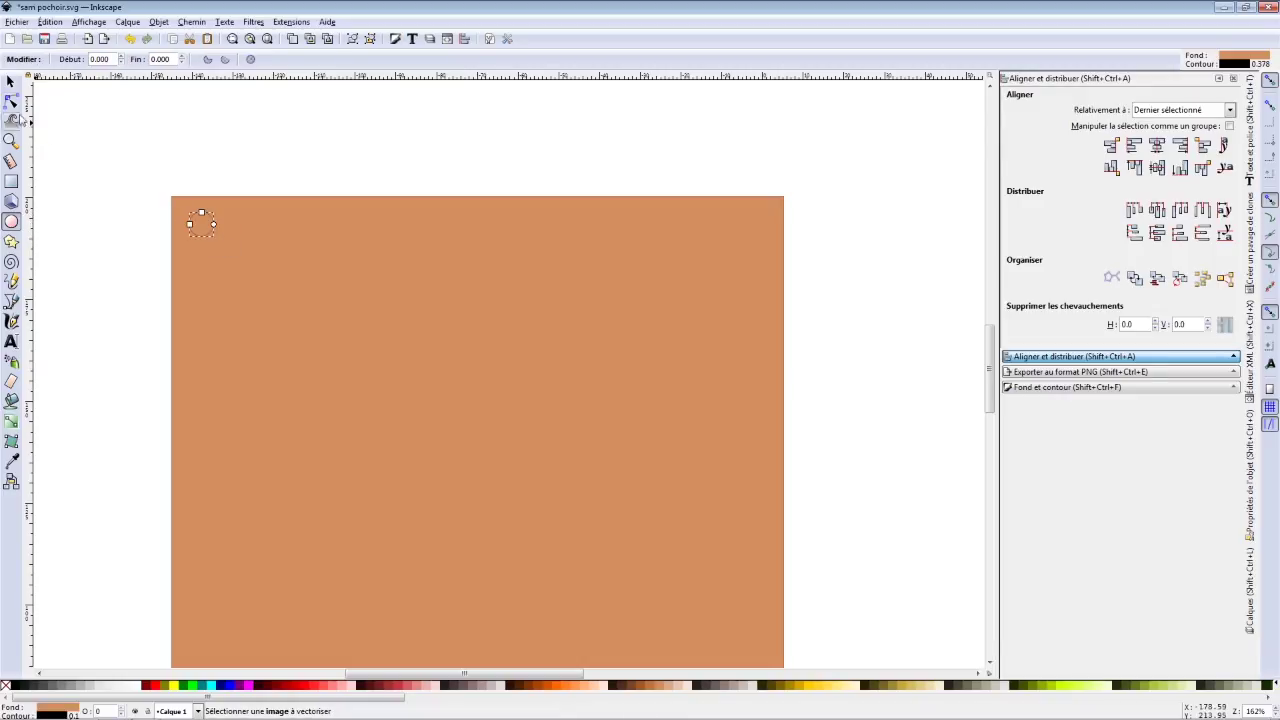
{"action": "left_click_drag", "start_coordinate": [114, 196], "coordinate": [163, 244]}
{"action": "key", "text": "Escape"}
{"action": "left_click", "coordinate": [10, 81]}
{"action": "left_click_drag", "start_coordinate": [77, 128], "coordinate": [276, 272]}
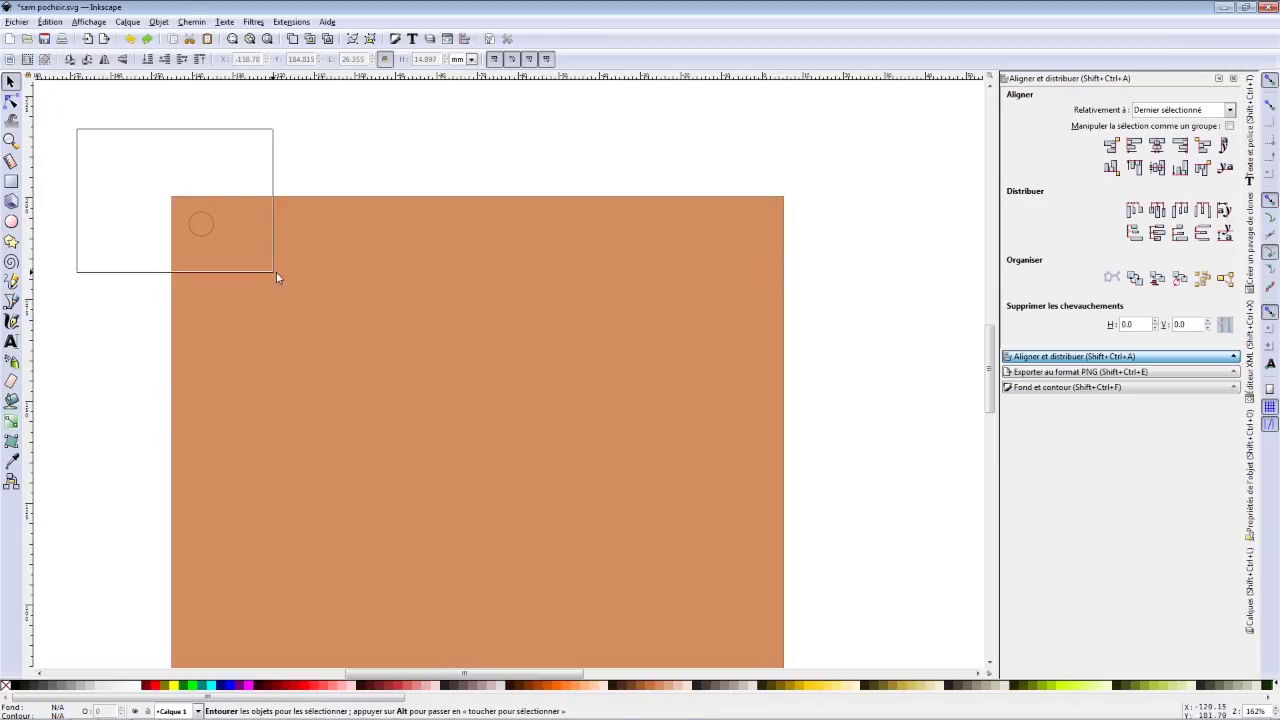
{"action": "left_click", "coordinate": [210, 230]}
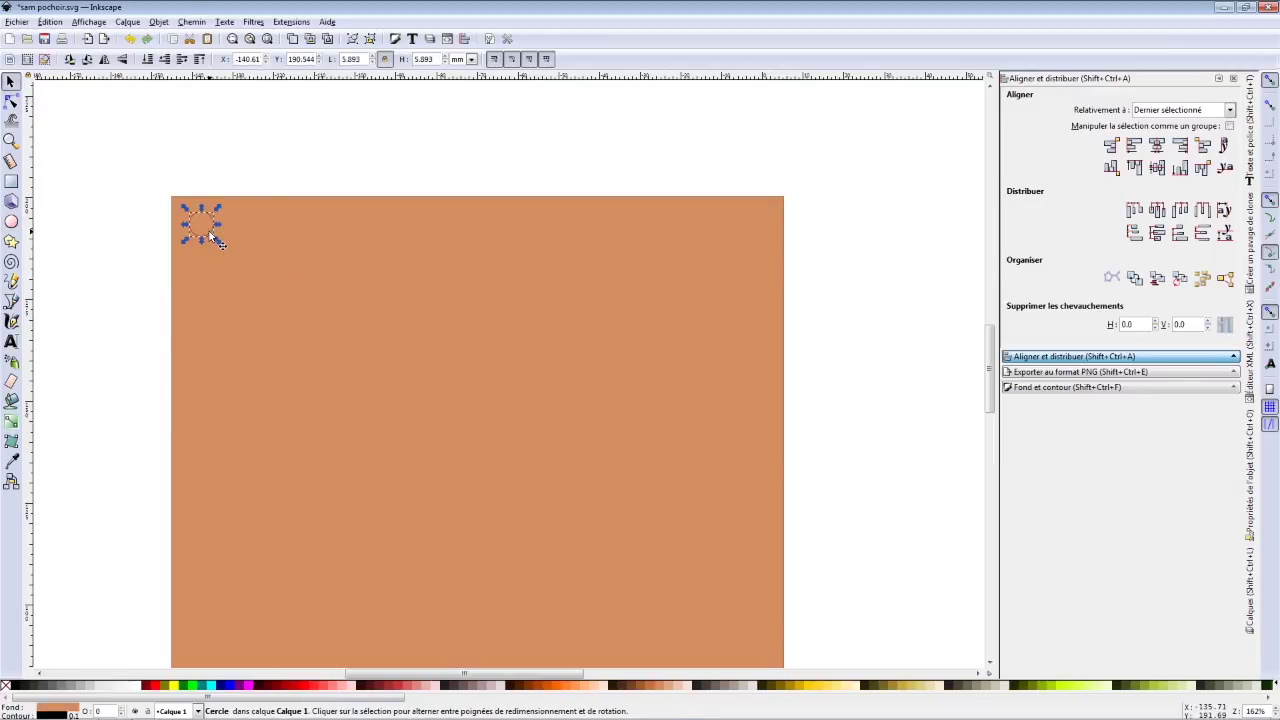
- Copy the small circle straight across to the rectangle's upper-right corner and combine both circles into one path
{"action": "left_click_drag", "start_coordinate": [214, 232], "coordinate": [734, 243]}
{"action": "left_click", "coordinate": [130, 151]}
{"action": "left_click_drag", "start_coordinate": [114, 151], "coordinate": [799, 293]}
{"action": "left_click", "coordinate": [192, 21]}
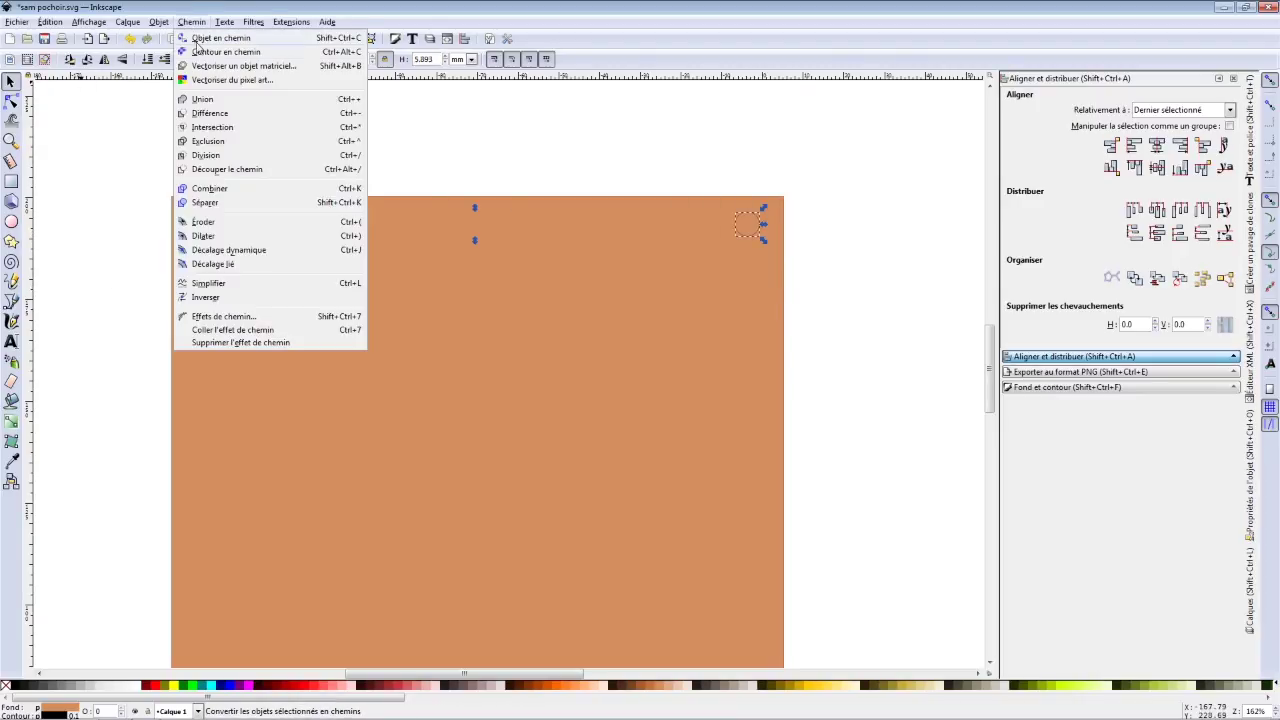
{"action": "left_click", "coordinate": [205, 188]}
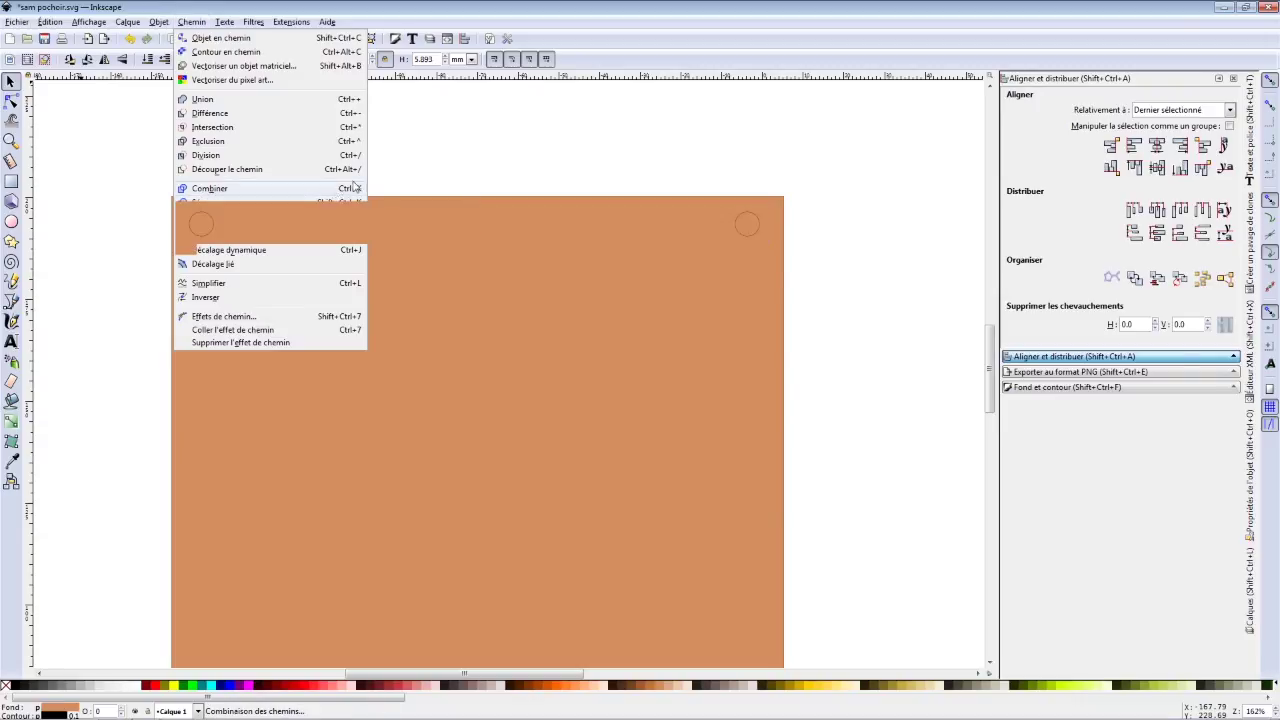
- Subtract the combined circles from the orange rectangle with Difference to cut its two registration holes
{"action": "scroll", "coordinate": [456, 297], "scroll_direction": "down", "scroll_amount": 1}
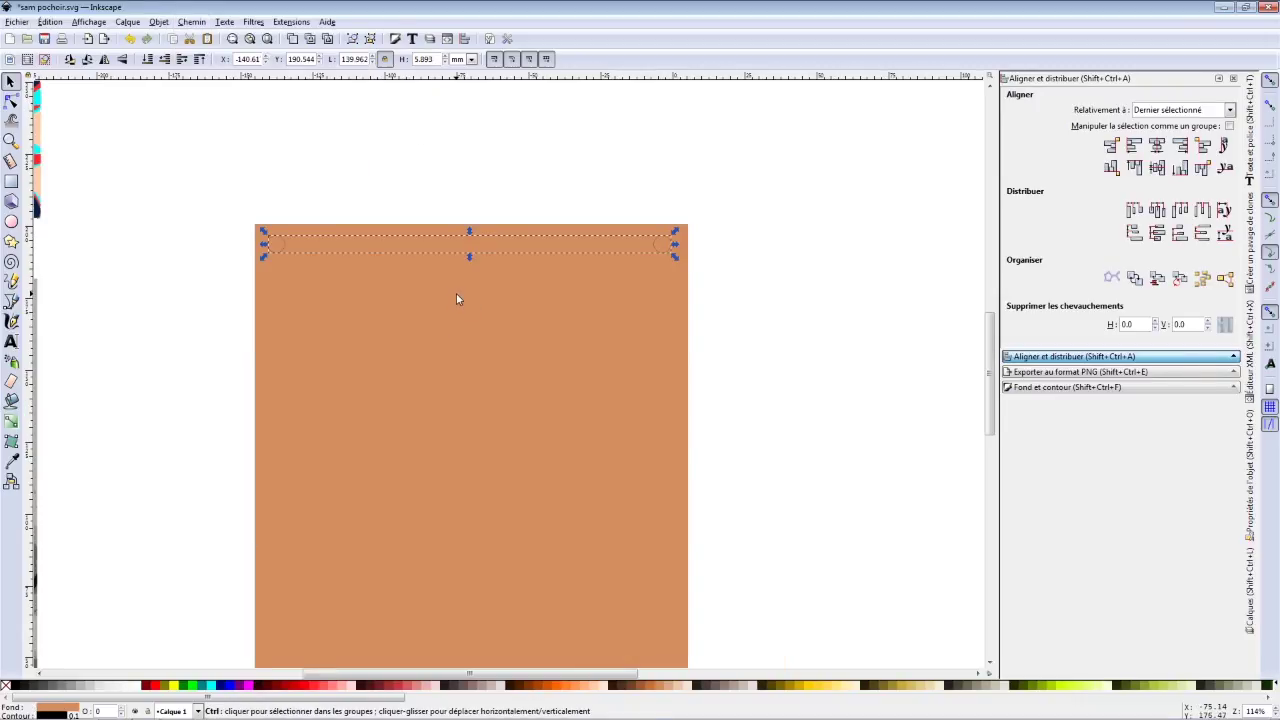
{"action": "scroll", "coordinate": [486, 260], "scroll_direction": "down", "scroll_amount": 2}
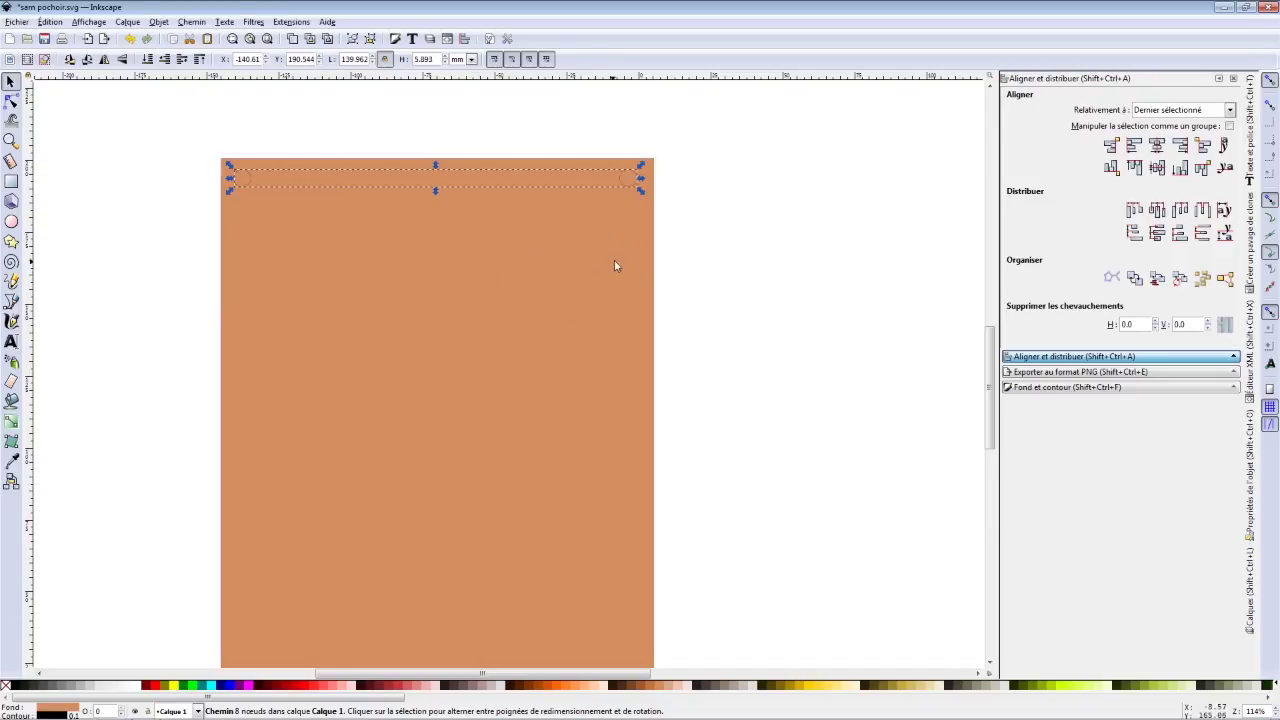
{"action": "left_click", "coordinate": [564, 305], "text": "shift"}
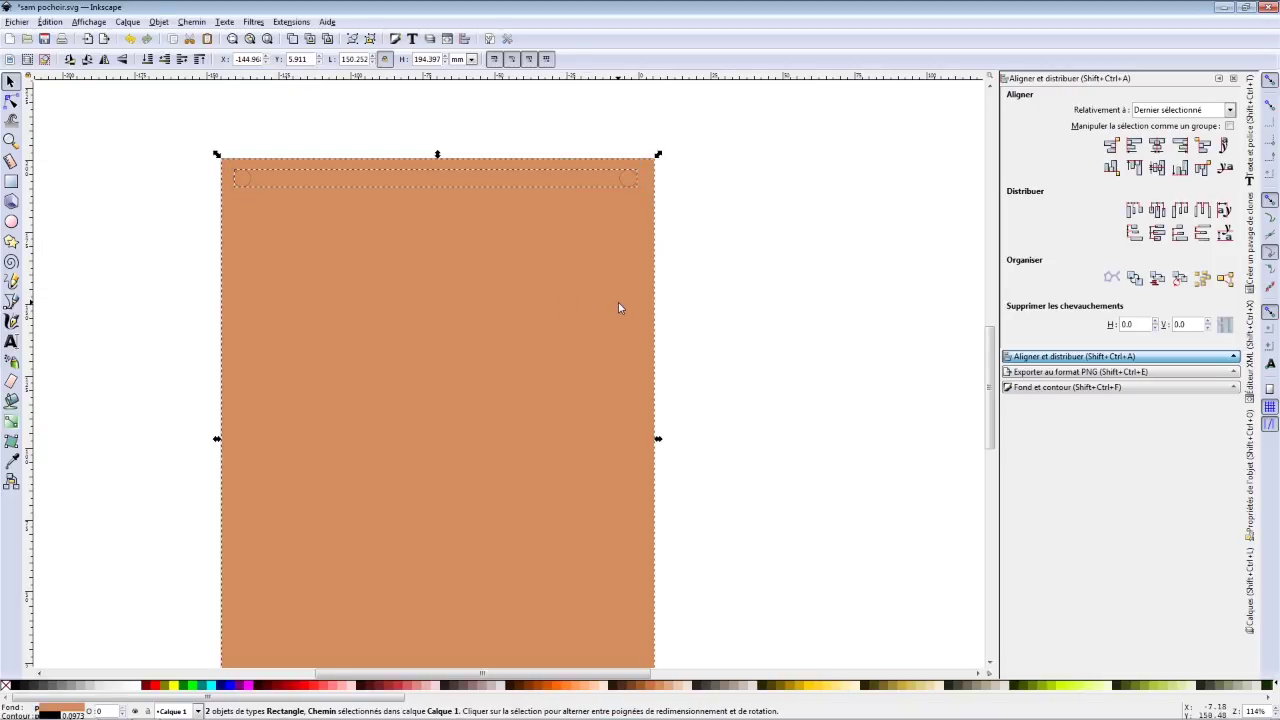
{"action": "left_click", "coordinate": [195, 21]}
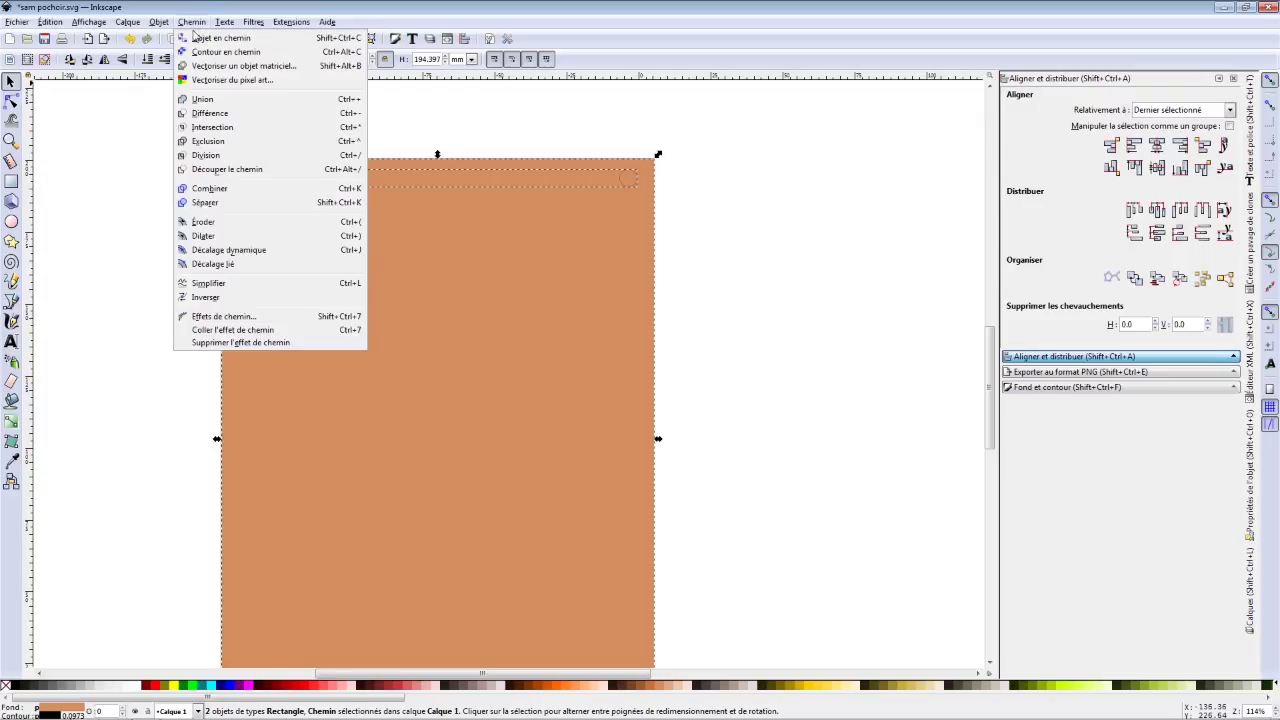
{"action": "left_click", "coordinate": [210, 113]}
{"action": "left_click", "coordinate": [733, 220]}
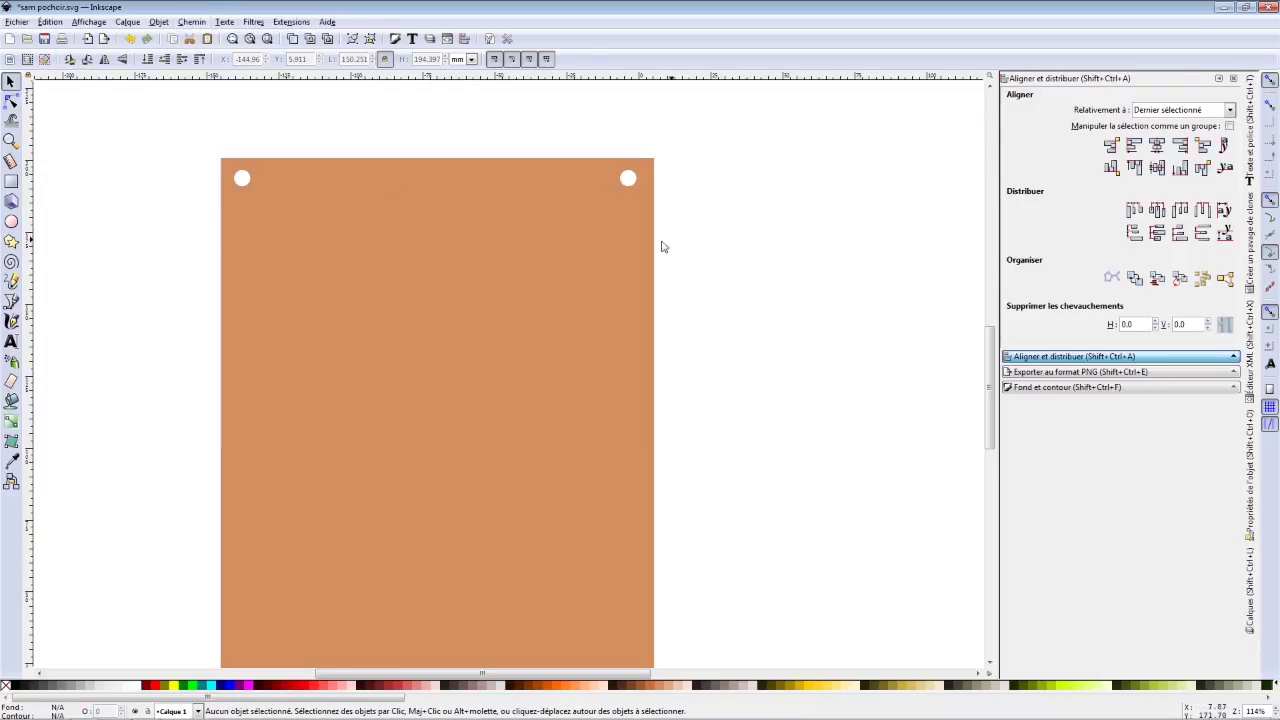
{"action": "key", "text": "minus"}
{"action": "key", "text": "minus"}
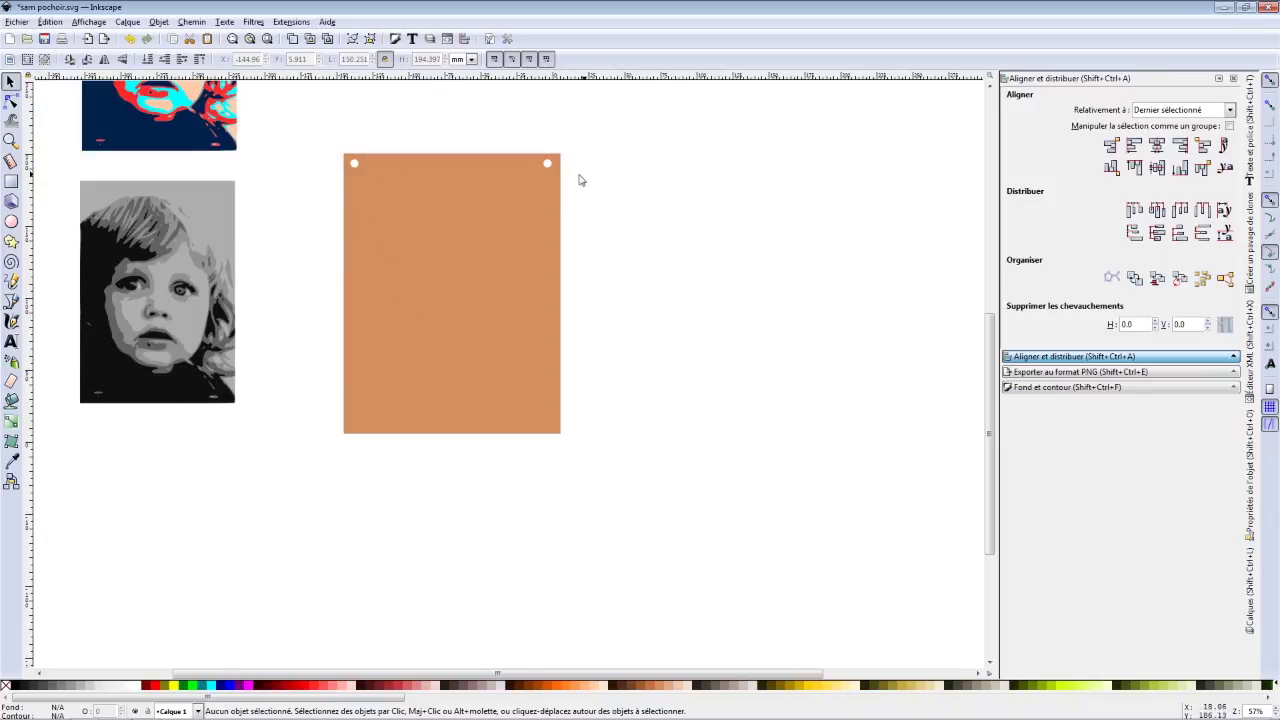
- Shift the perforated rectangle nearer the portraits and send all four stacked copies of it to the background
{"action": "left_click", "coordinate": [452, 185]}
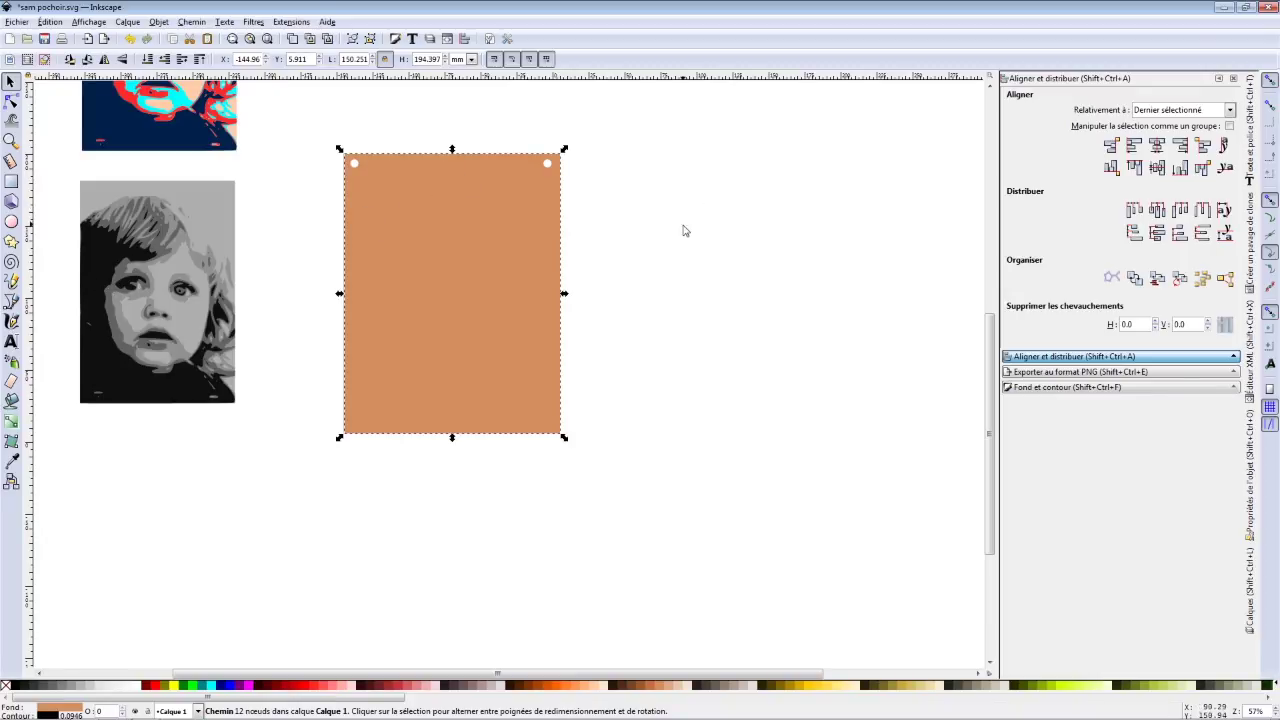
{"action": "left_click_drag", "start_coordinate": [503, 218], "coordinate": [469, 219]}
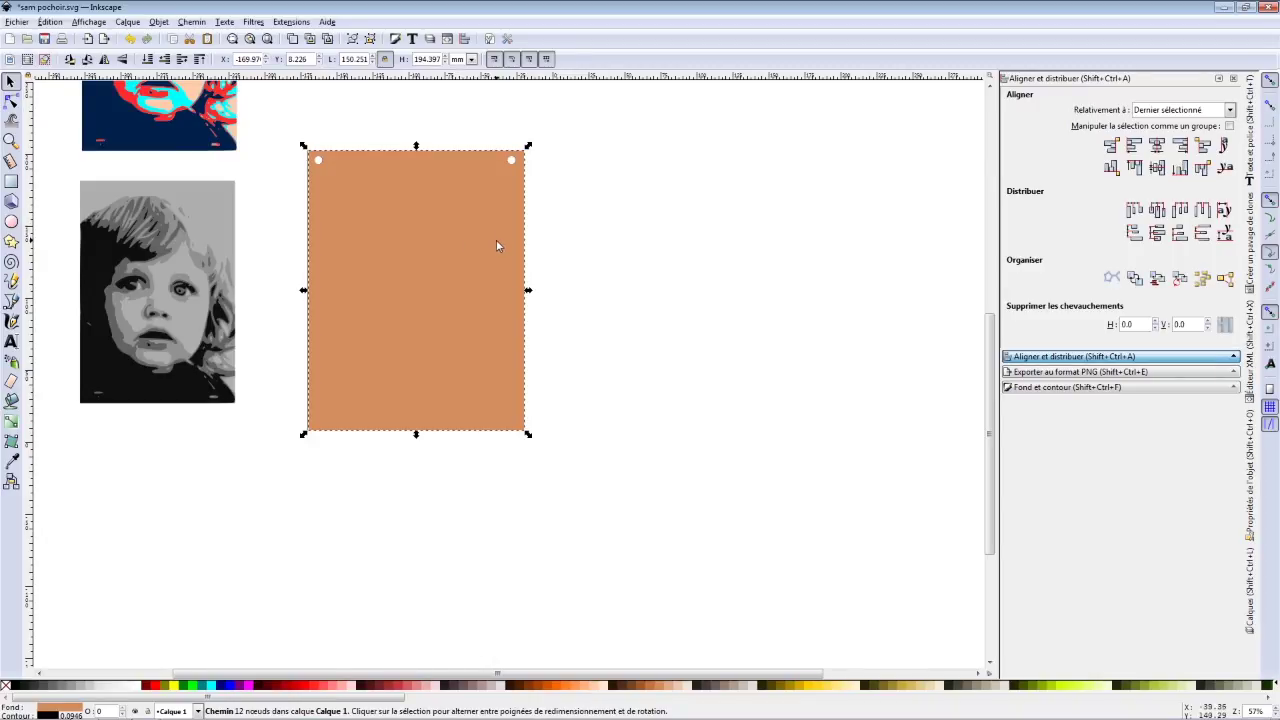
{"action": "left_click_drag", "start_coordinate": [273, 121], "coordinate": [563, 494]}
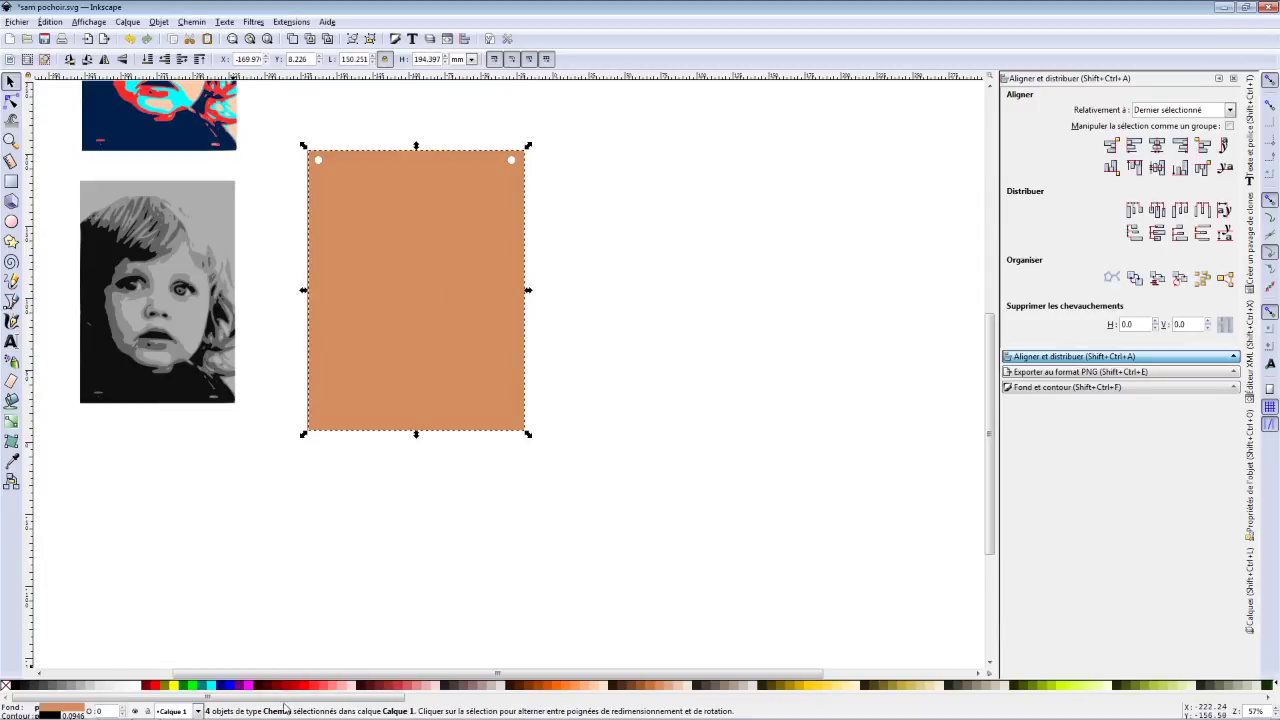
{"action": "left_click", "coordinate": [423, 443]}
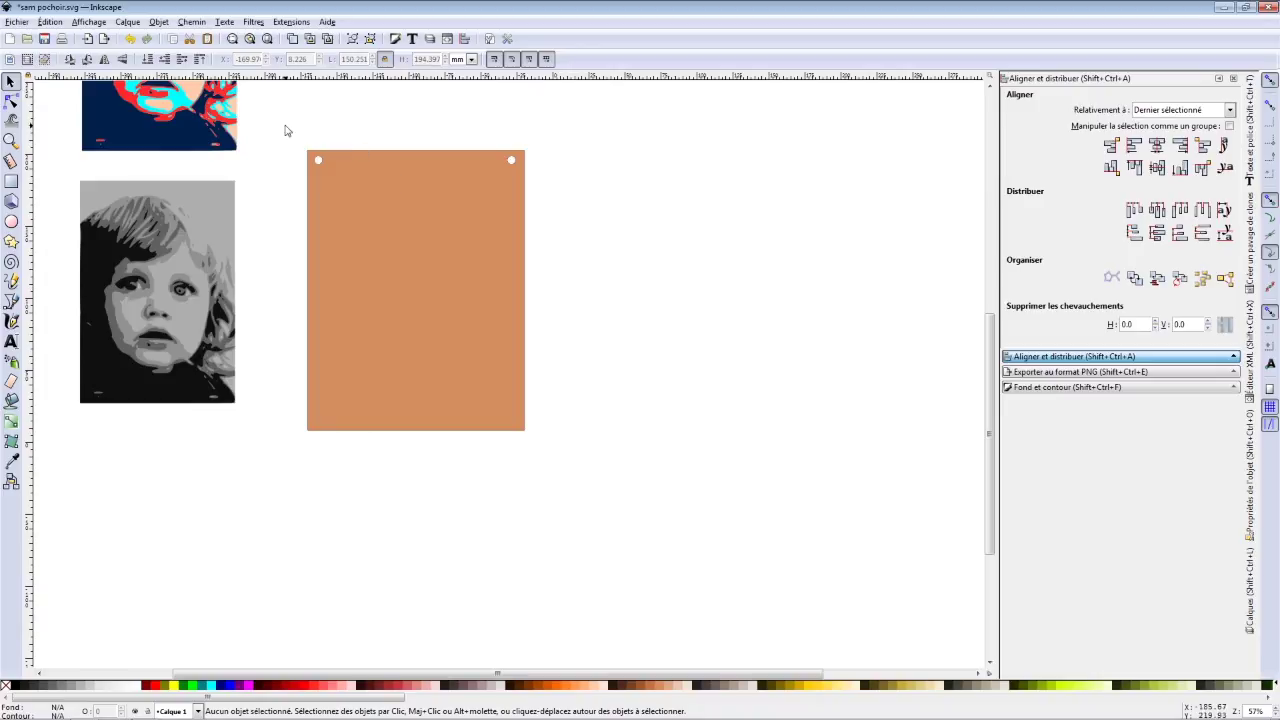
{"action": "left_click_drag", "start_coordinate": [264, 114], "coordinate": [613, 540]}
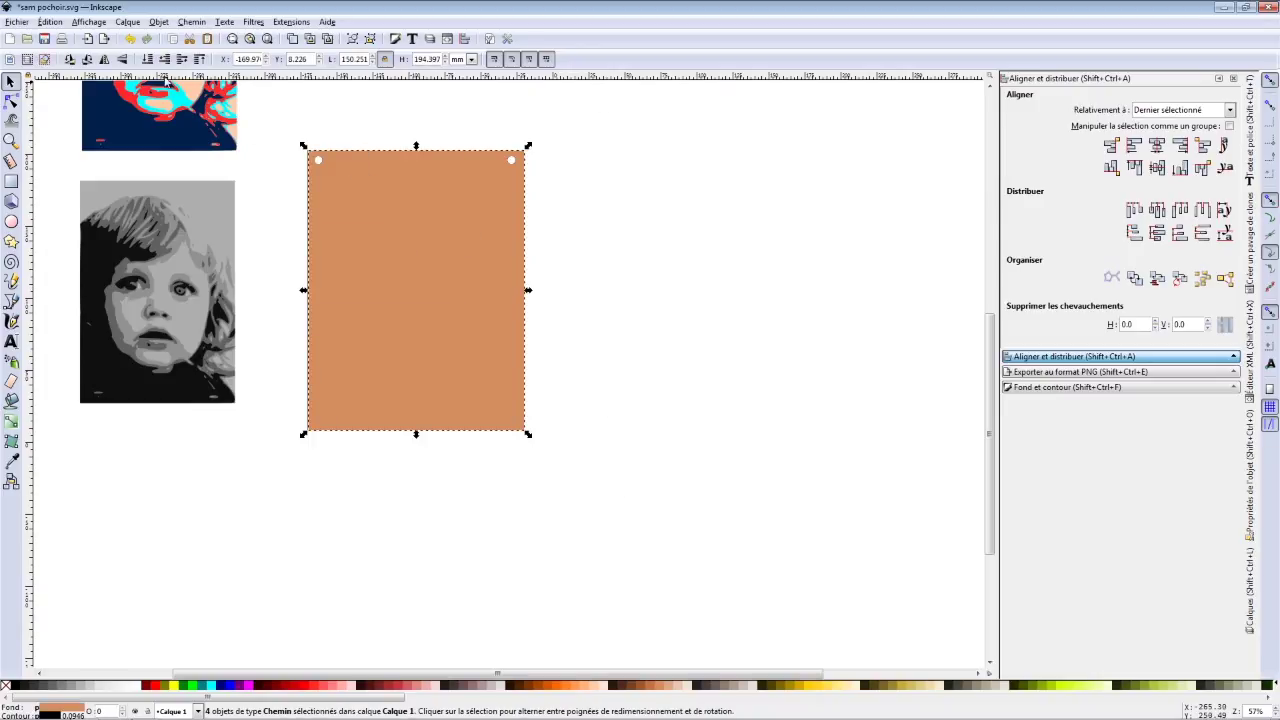
{"action": "left_click", "coordinate": [147, 59]}
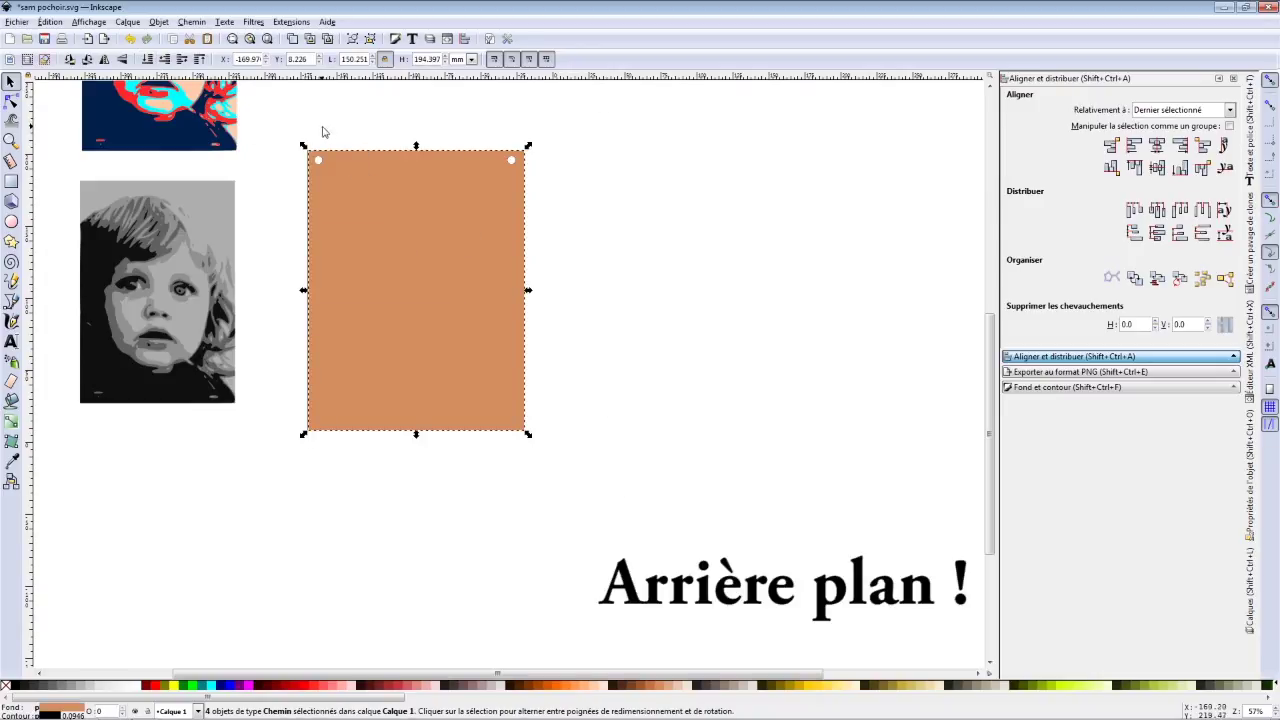
{"action": "left_click", "coordinate": [340, 127]}
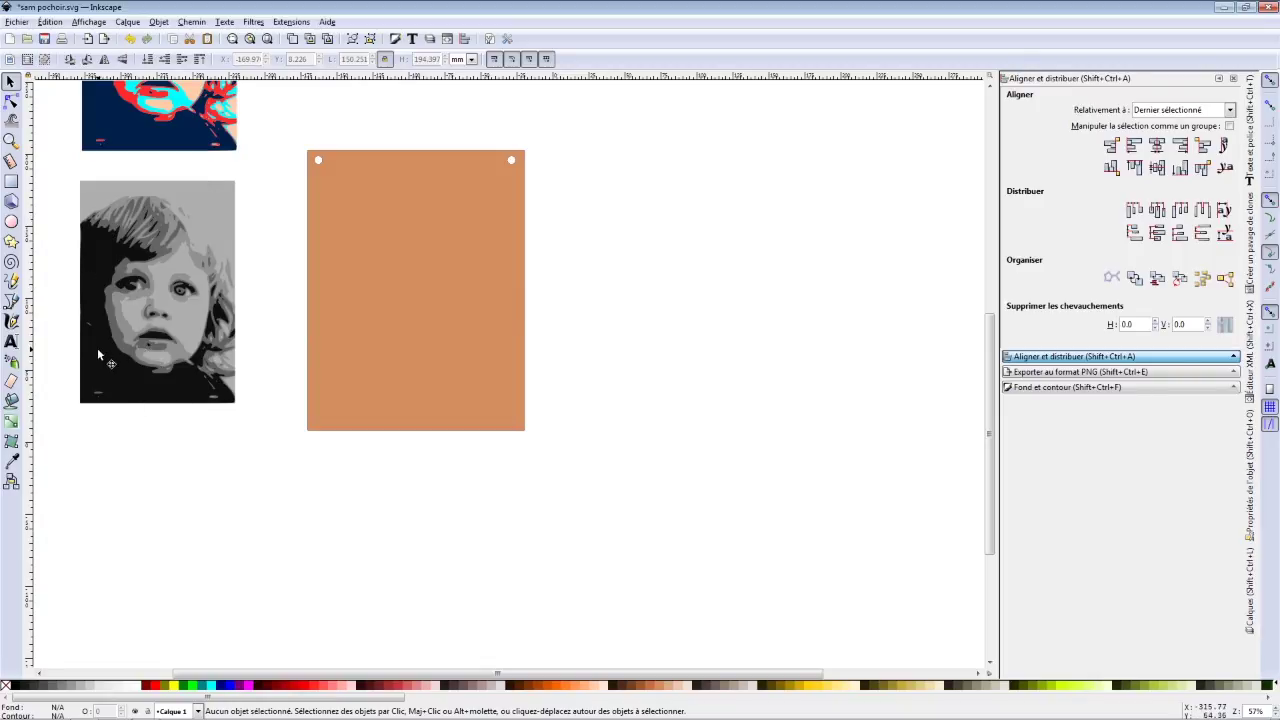
{"action": "left_click_drag", "start_coordinate": [104, 377], "coordinate": [115, 465]}
{"action": "key", "text": "ctrl+z"}
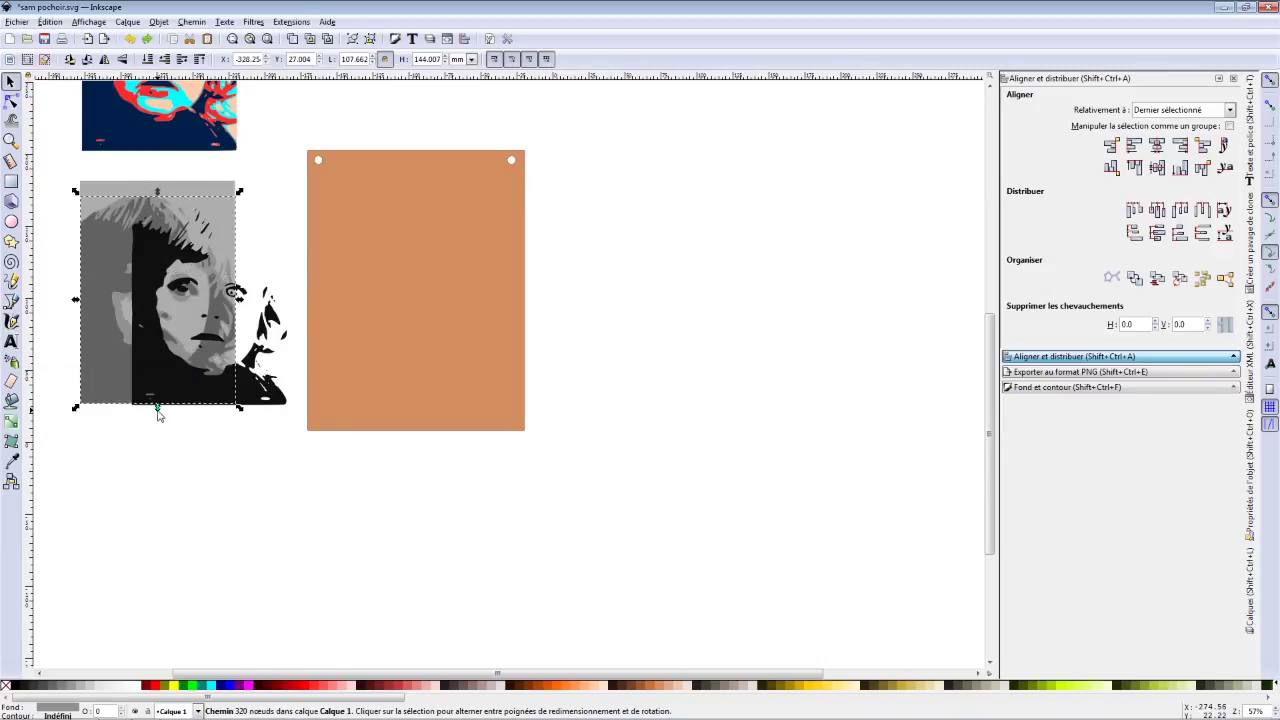
{"action": "key", "text": "ctrl+z"}
{"action": "left_click", "coordinate": [123, 437]}
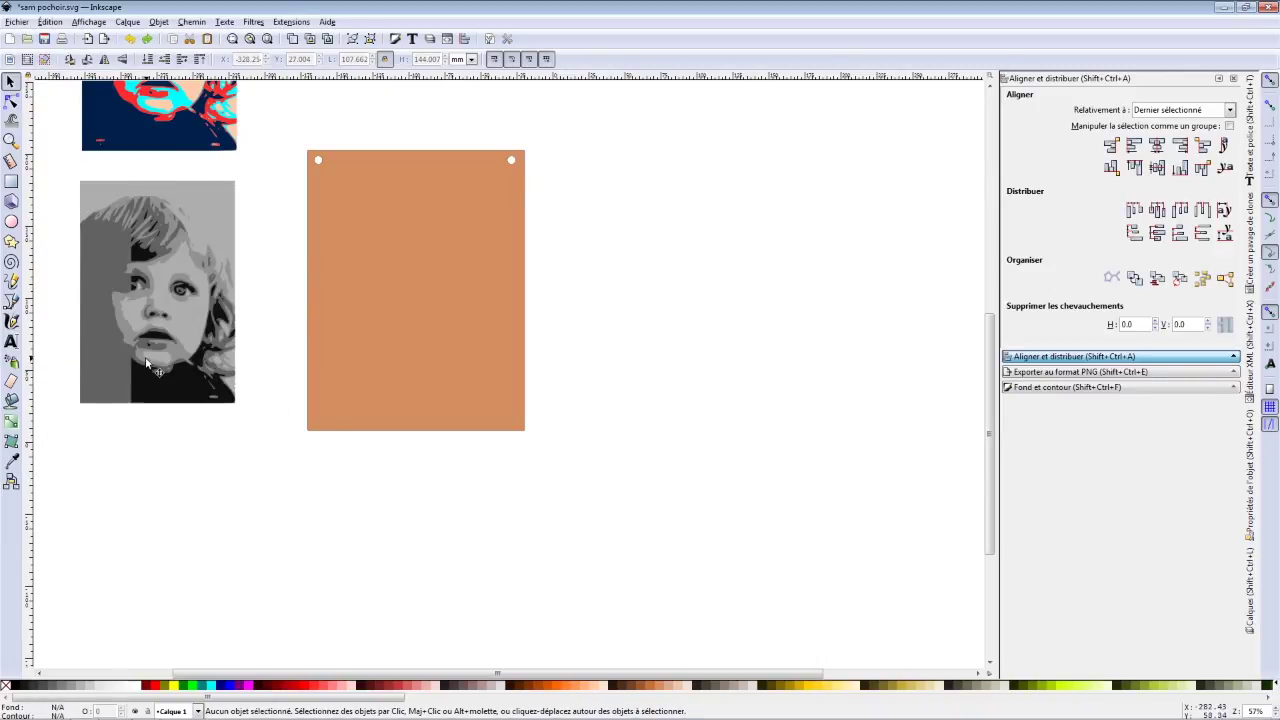
- Pull the black and dark grey paths out of the stacked portrait, placing them one above the other beyond the orange rectangle
{"action": "scroll", "coordinate": [193, 345], "scroll_direction": "left", "scroll_amount": 2}
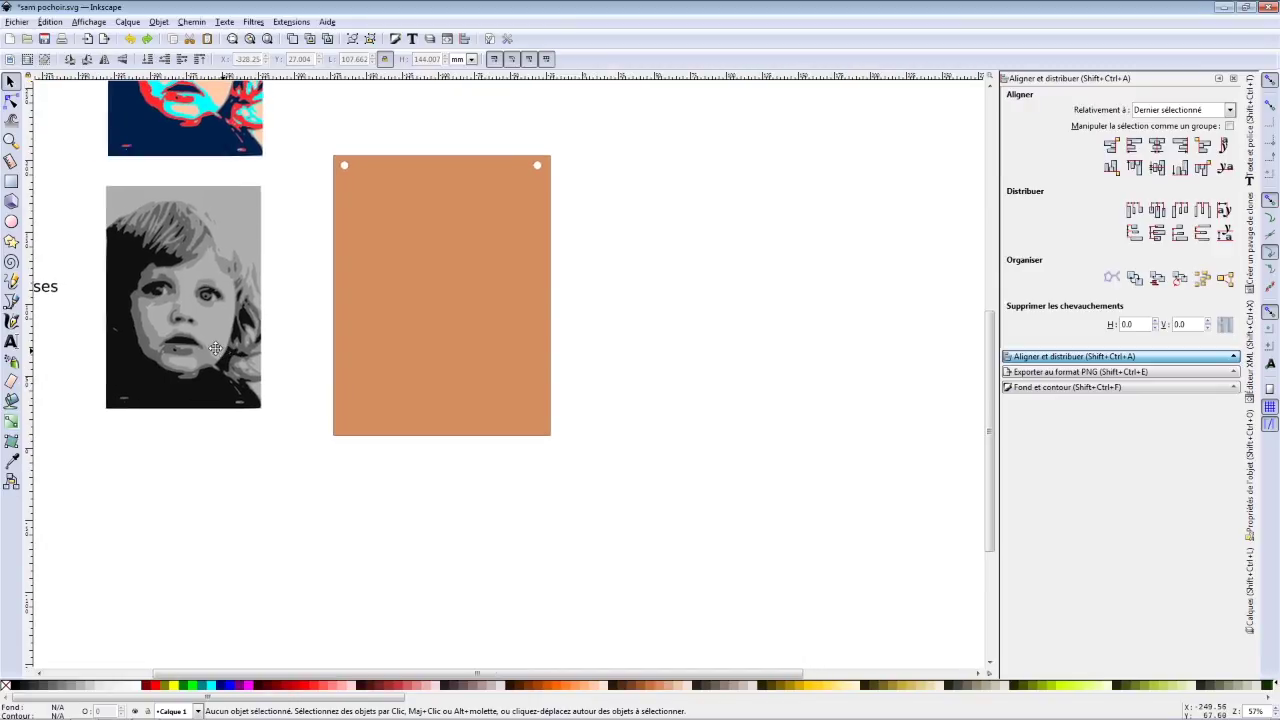
{"action": "scroll", "coordinate": [193, 345], "scroll_direction": "right", "scroll_amount": 2}
{"action": "scroll", "coordinate": [113, 343], "scroll_direction": "up", "scroll_amount": 1}
{"action": "scroll", "coordinate": [113, 343], "scroll_direction": "right", "scroll_amount": 1}
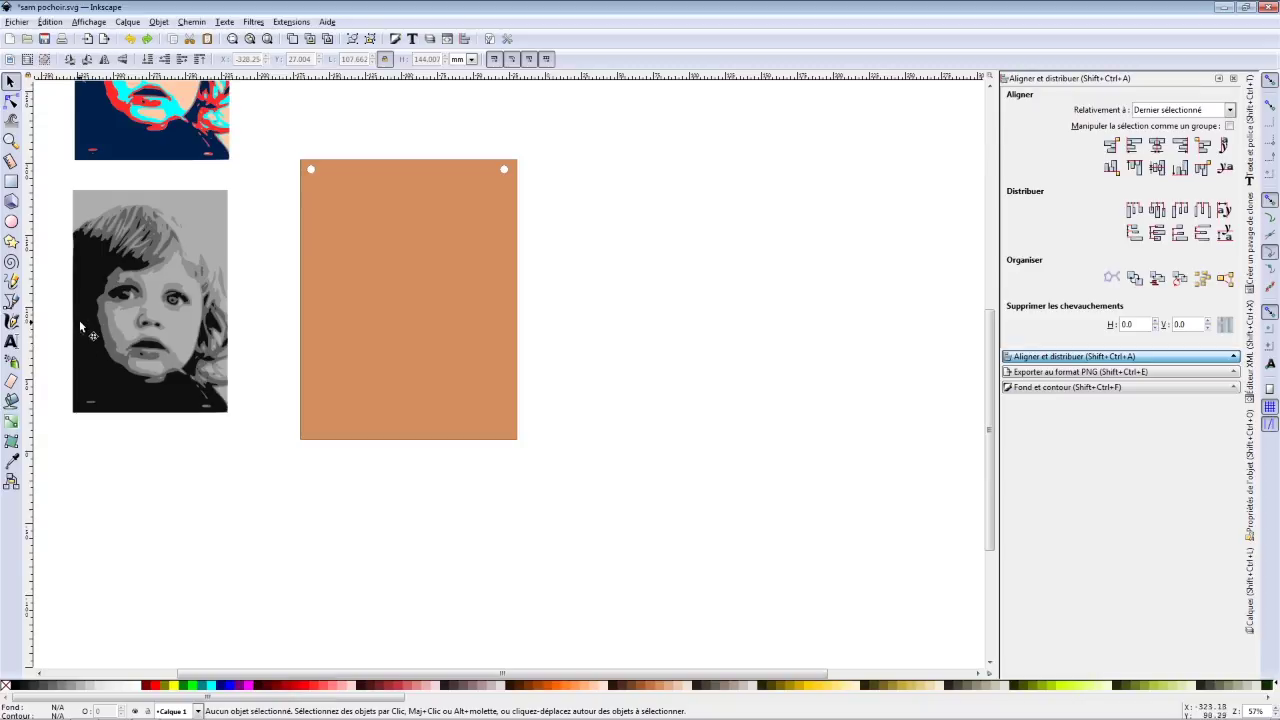
{"action": "left_click", "coordinate": [90, 291]}
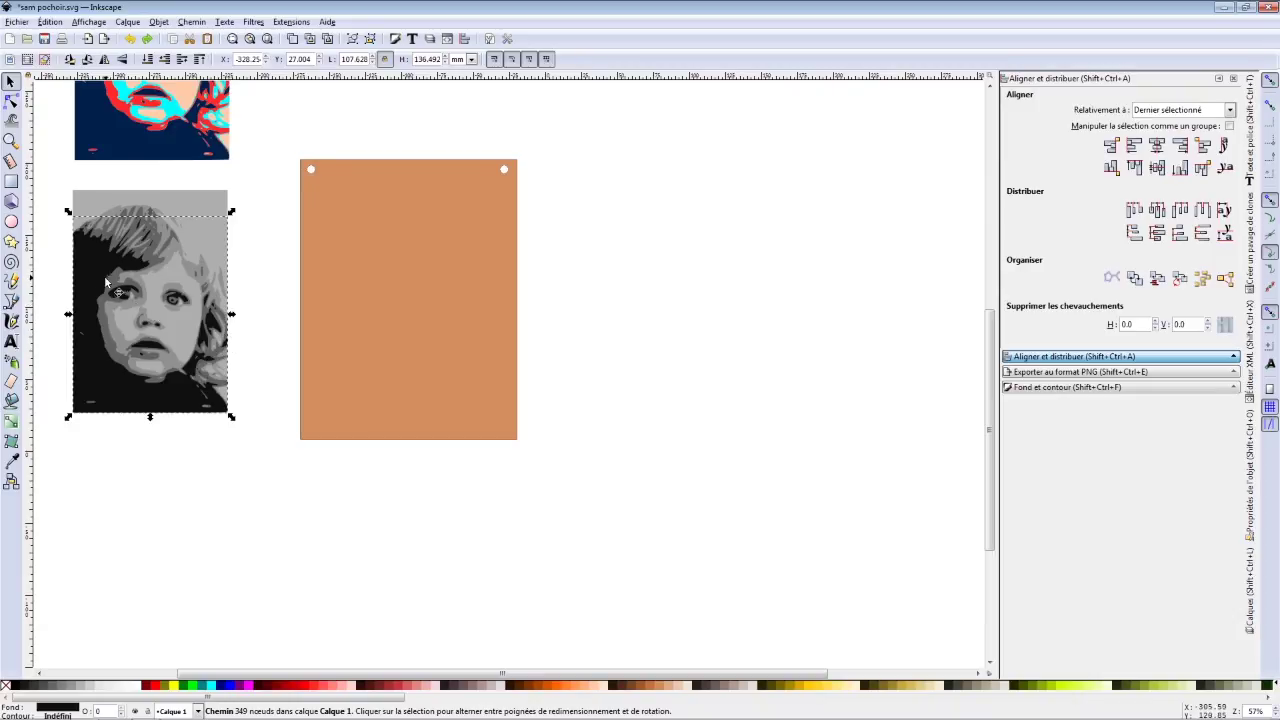
{"action": "left_click_drag", "start_coordinate": [106, 283], "coordinate": [685, 262]}
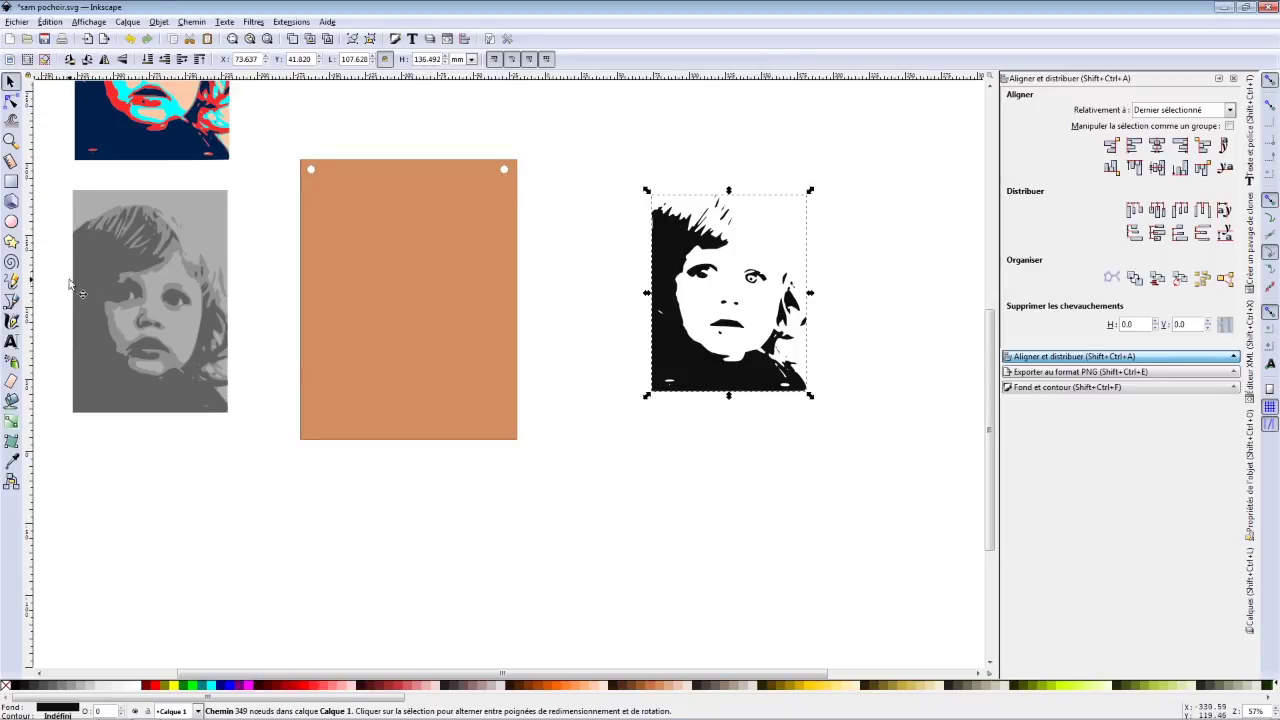
{"action": "left_click", "coordinate": [103, 257]}
{"action": "left_click_drag", "start_coordinate": [103, 255], "coordinate": [672, 482]}
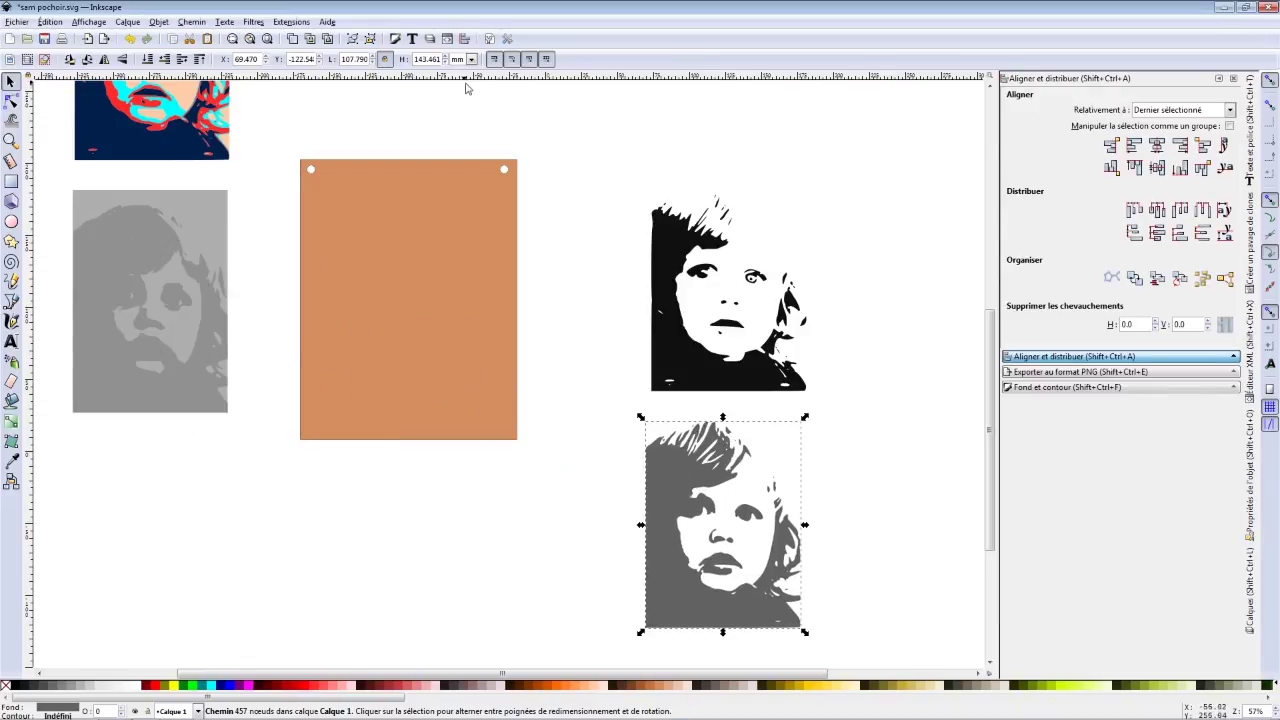
- Pull the mid-grey path out of the stacked portrait and centre the three extracted paths on one another, horizontally and vertically
{"action": "left_click", "coordinate": [187, 300]}
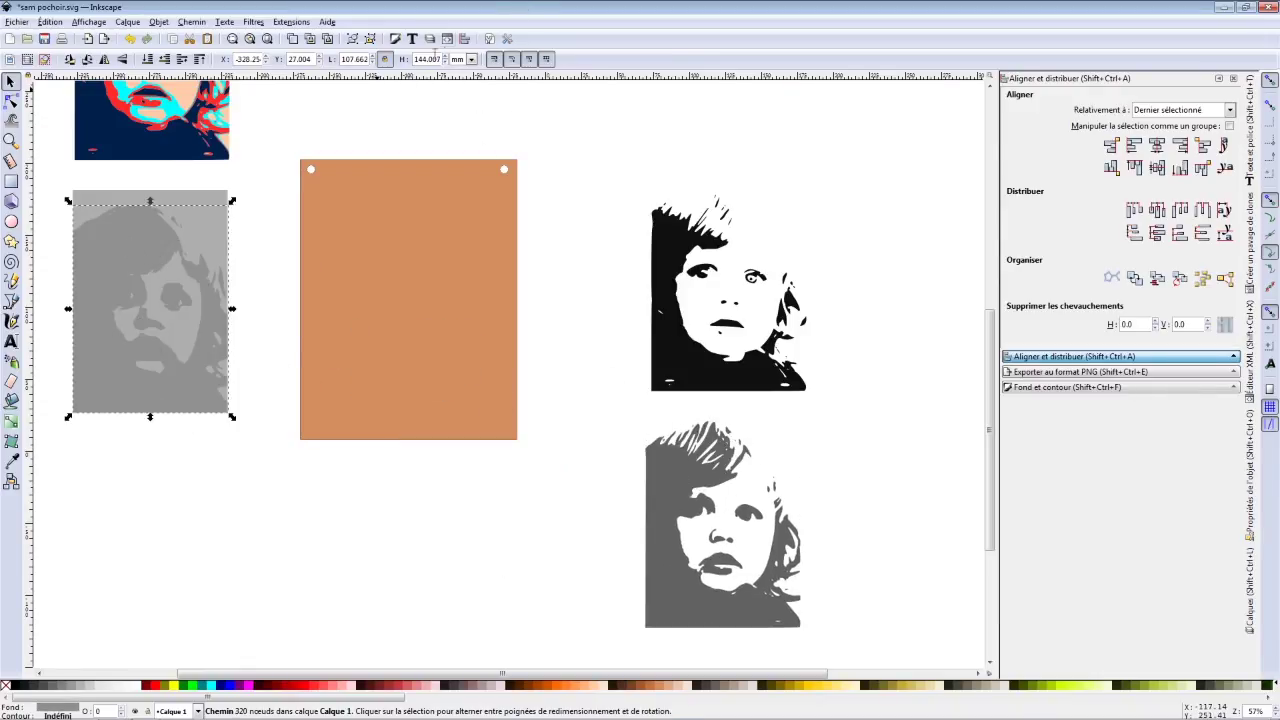
{"action": "mouse_move", "coordinate": [186, 251]}
{"action": "left_mouse_down"}
{"action": "mouse_move", "coordinate": [926, 252]}
{"action": "mouse_move", "coordinate": [870, 253]}
{"action": "left_mouse_up"}
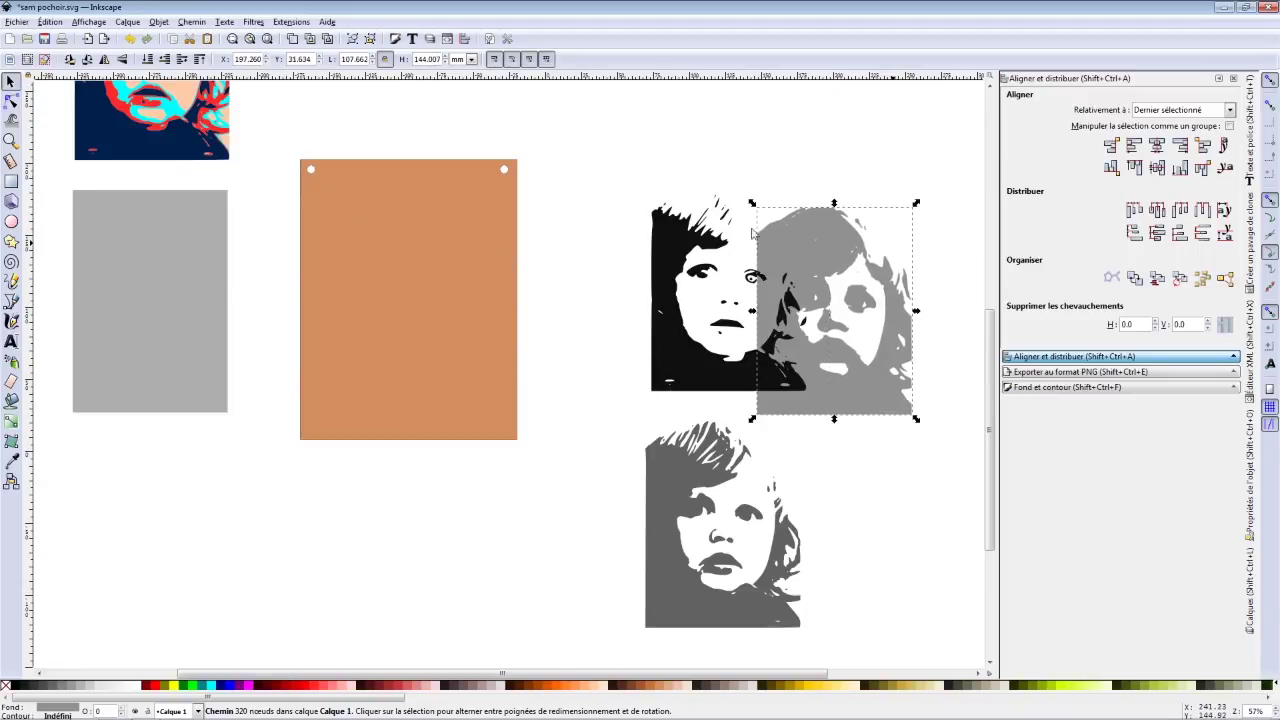
{"action": "left_click_drag", "start_coordinate": [613, 133], "coordinate": [944, 673]}
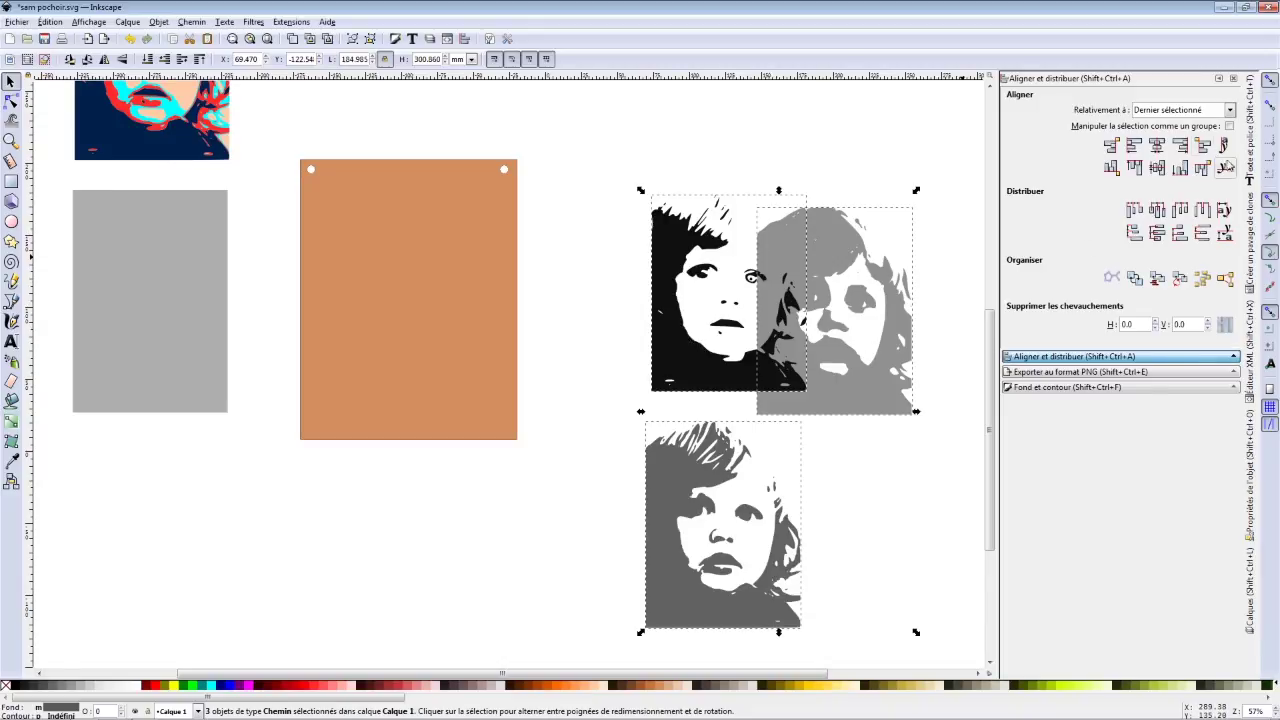
{"action": "left_click", "coordinate": [1157, 145]}
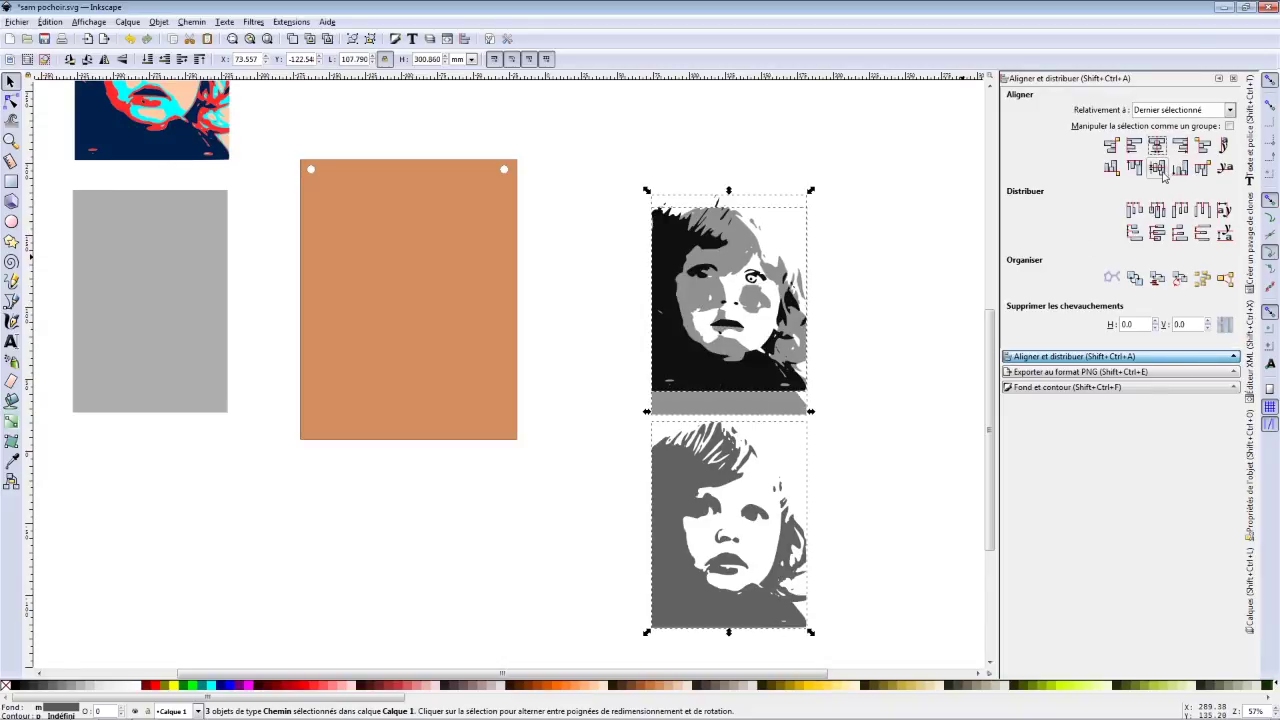
{"action": "left_click", "coordinate": [1160, 170]}
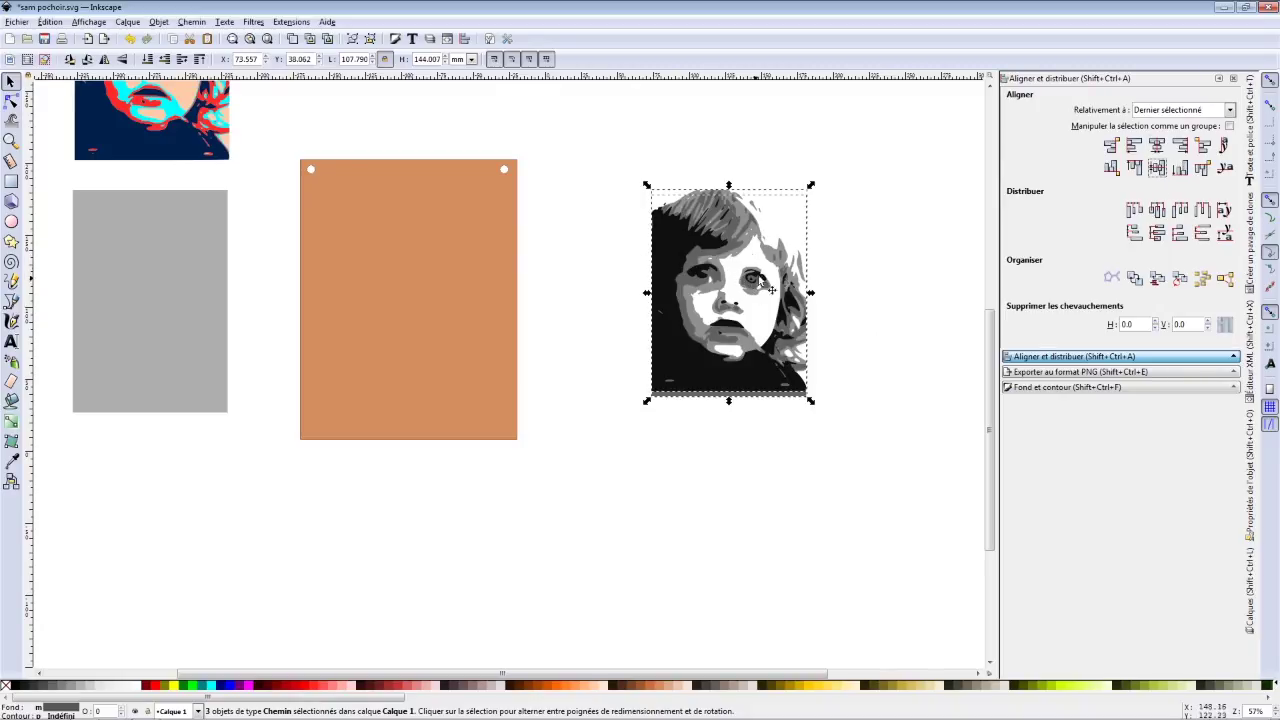
- Try to reposition the black path by hand over the two grey paths beneath it
{"action": "scroll", "coordinate": [733, 275], "scroll_direction": "up", "scroll_amount": 3}
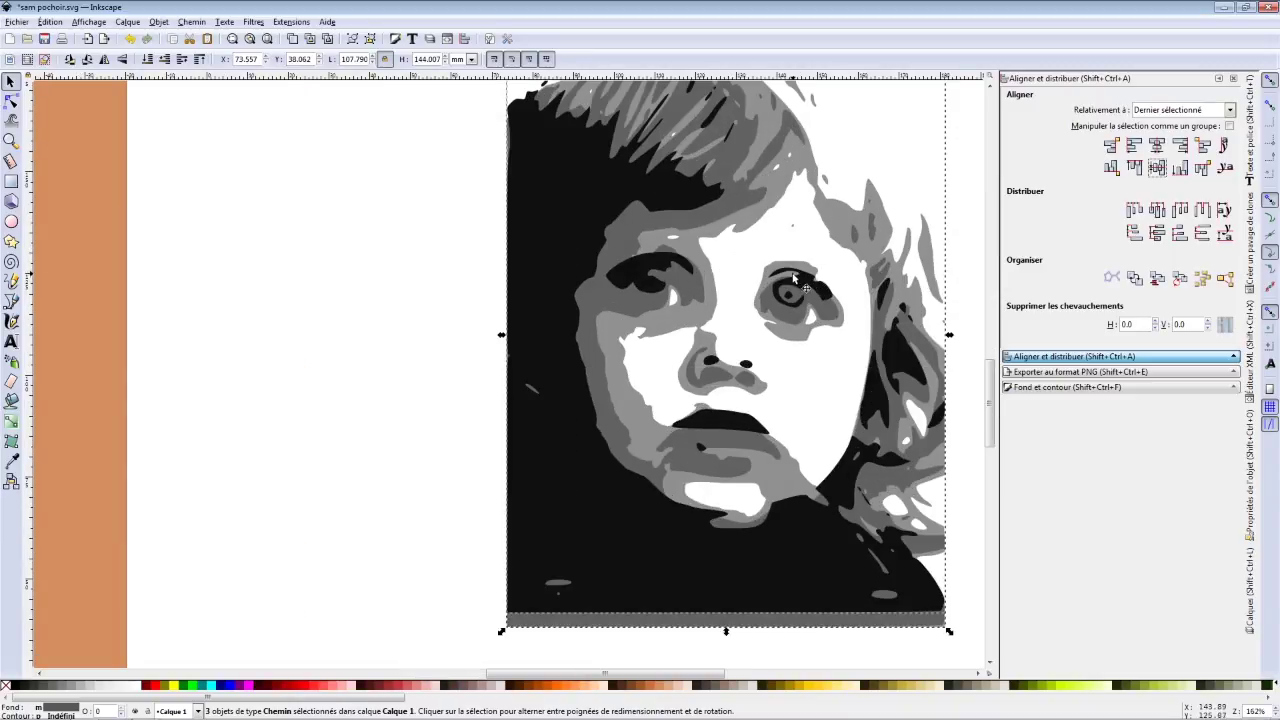
{"action": "key", "text": "Escape"}
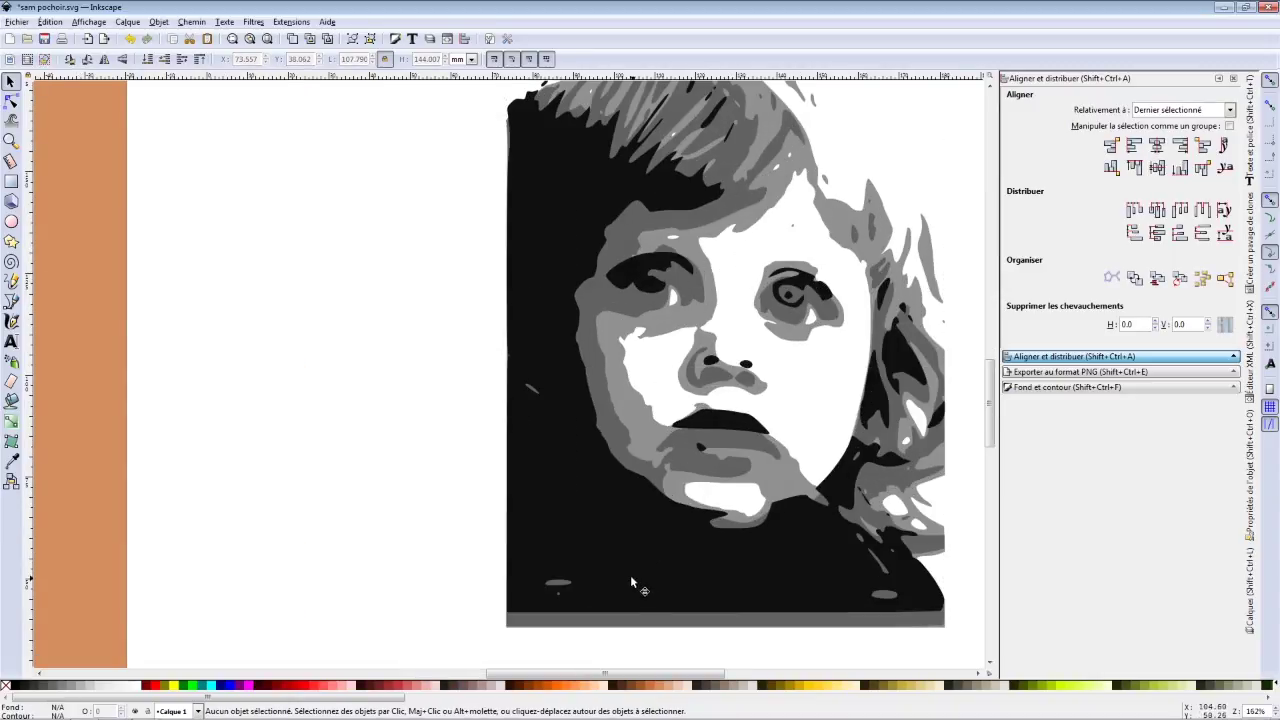
{"action": "left_click_drag", "start_coordinate": [631, 577], "coordinate": [665, 553]}
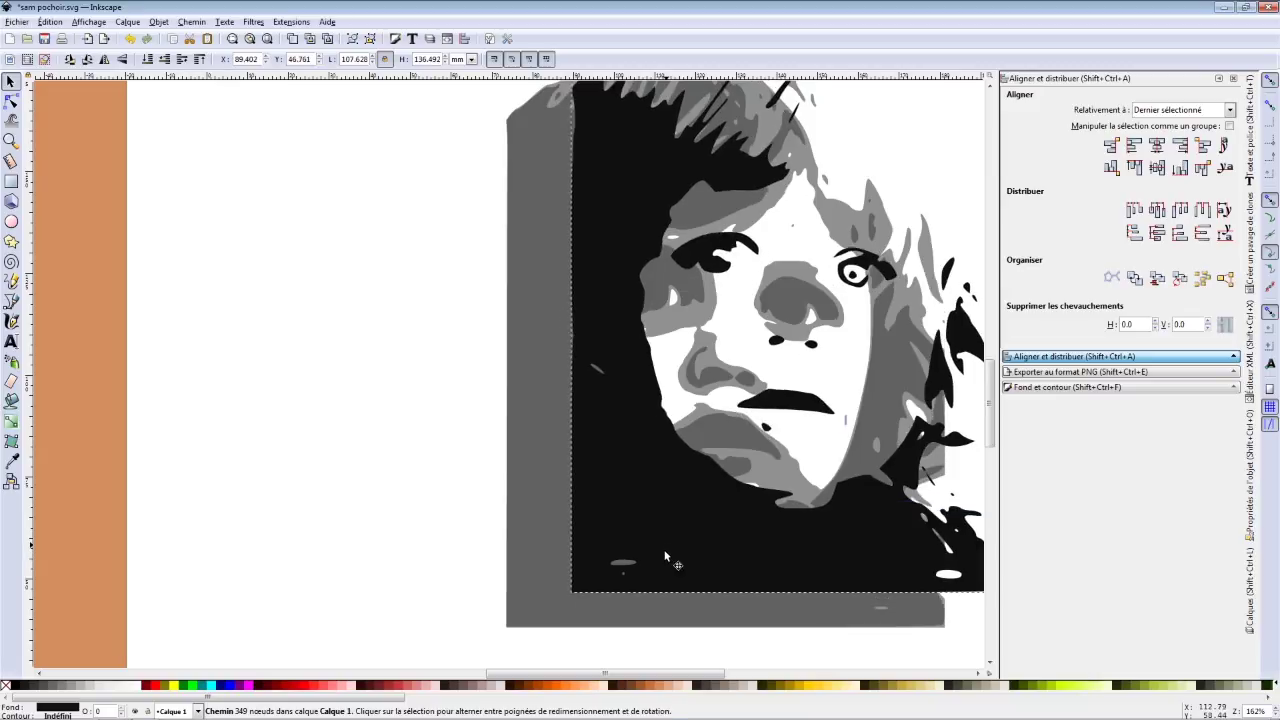
{"action": "key", "text": "n"}
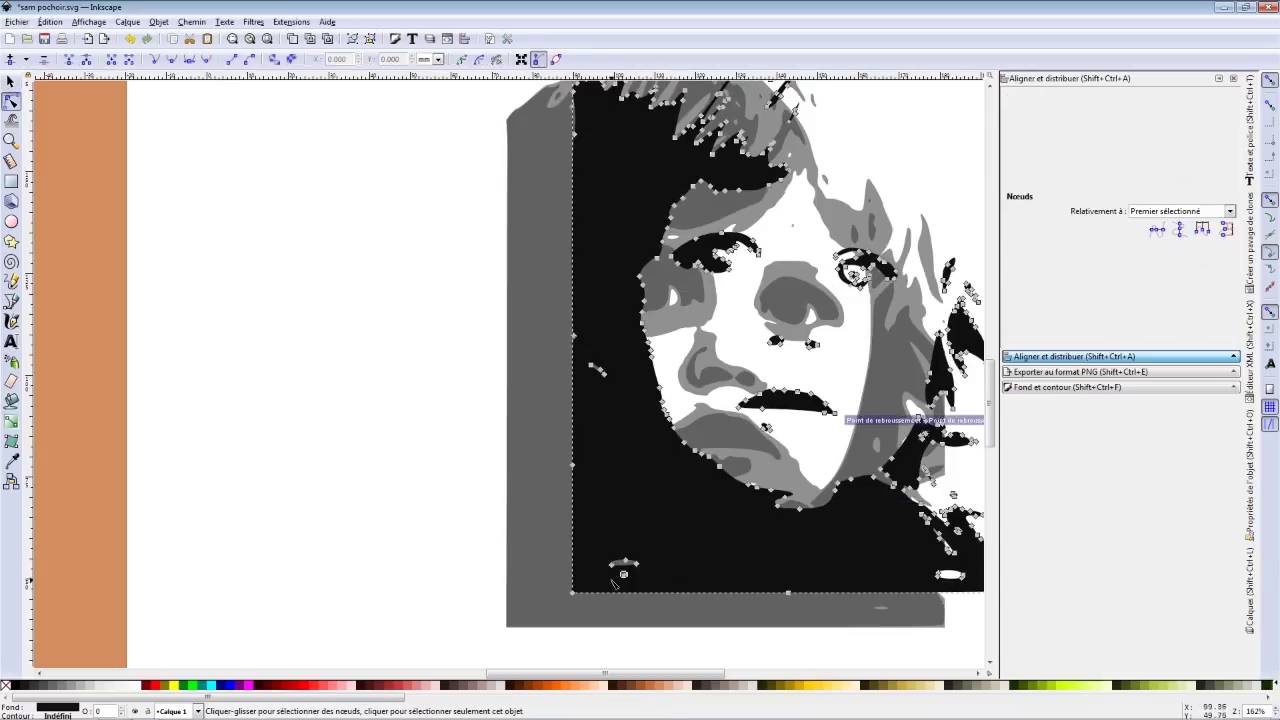
{"action": "left_click", "coordinate": [10, 81]}
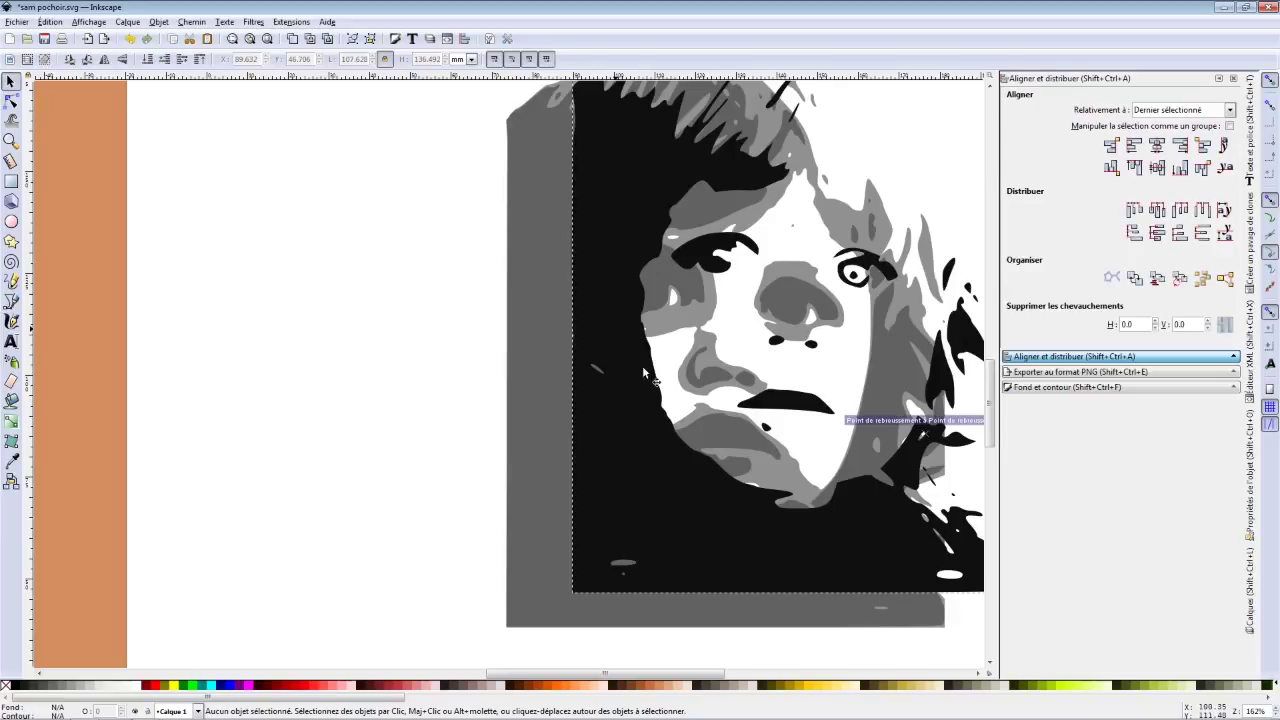
{"action": "left_click_drag", "start_coordinate": [619, 486], "coordinate": [556, 513]}
{"action": "scroll", "coordinate": [449, 457], "scroll_direction": "down", "scroll_amount": 3}
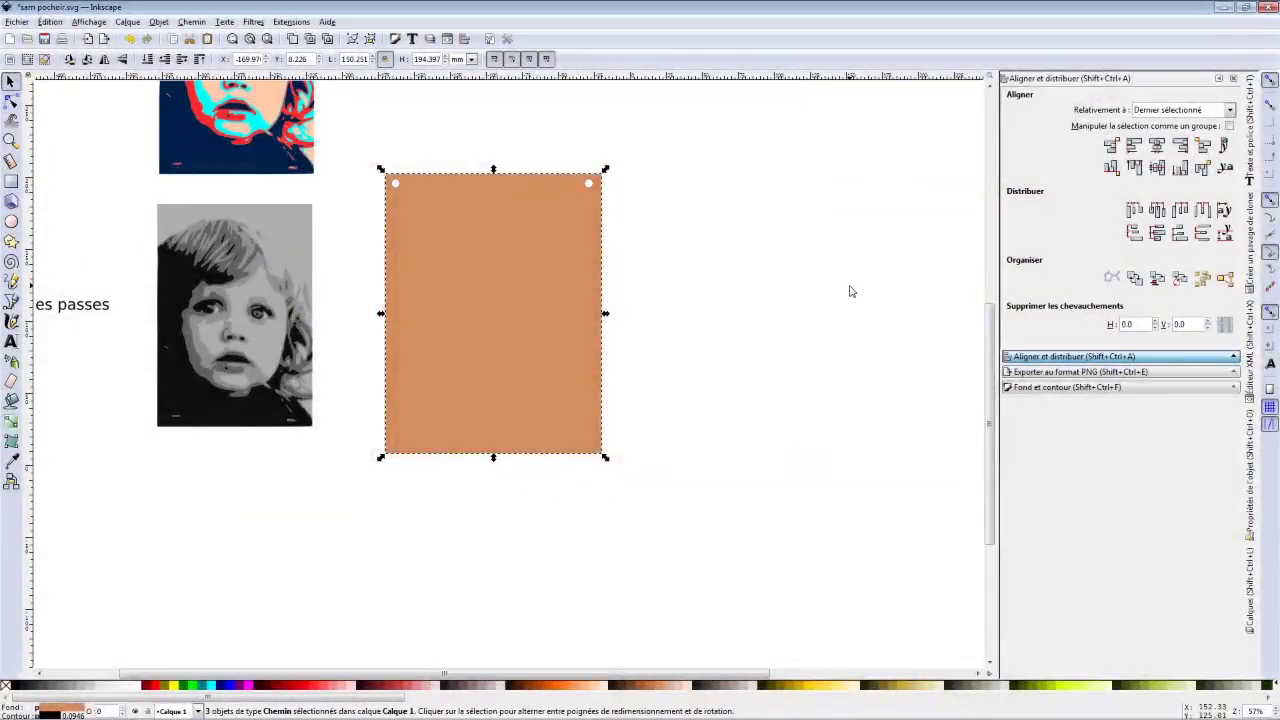
- Centre the stacked portrait's black path horizontally on the orange rectangle, aligning relative to the last selected object
{"action": "left_click", "coordinate": [845, 290]}
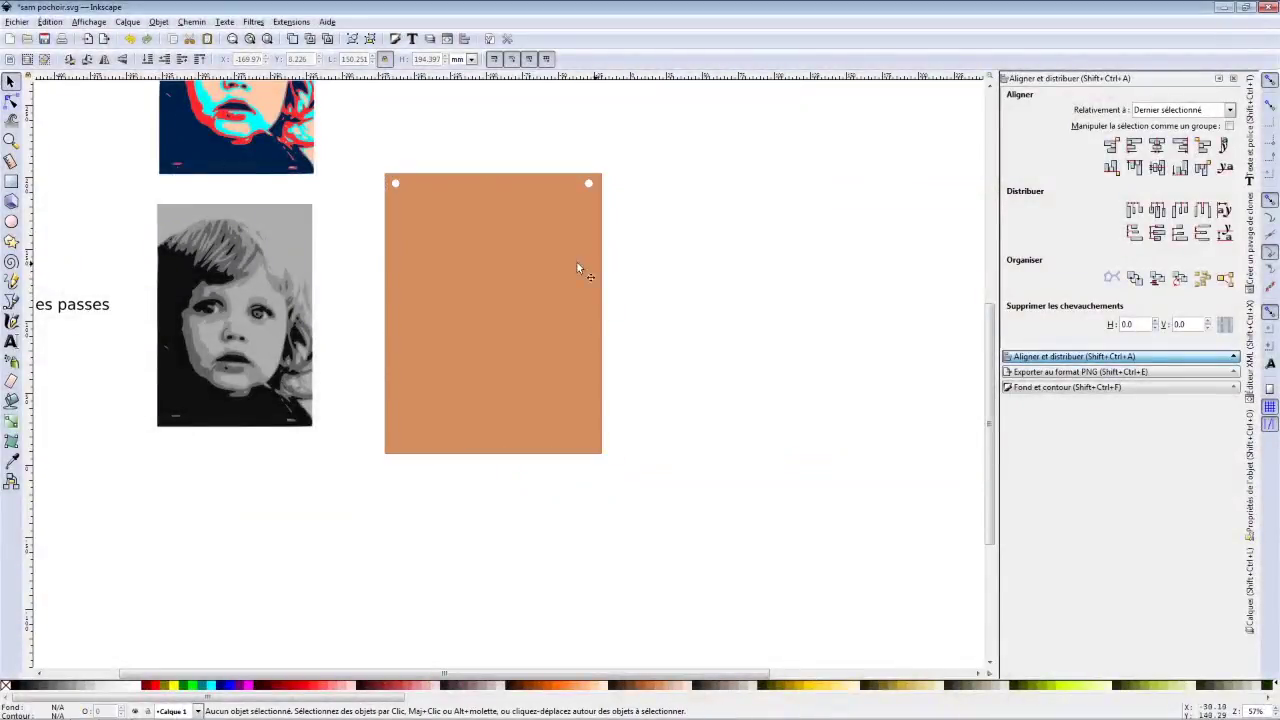
{"action": "left_click", "coordinate": [172, 288]}
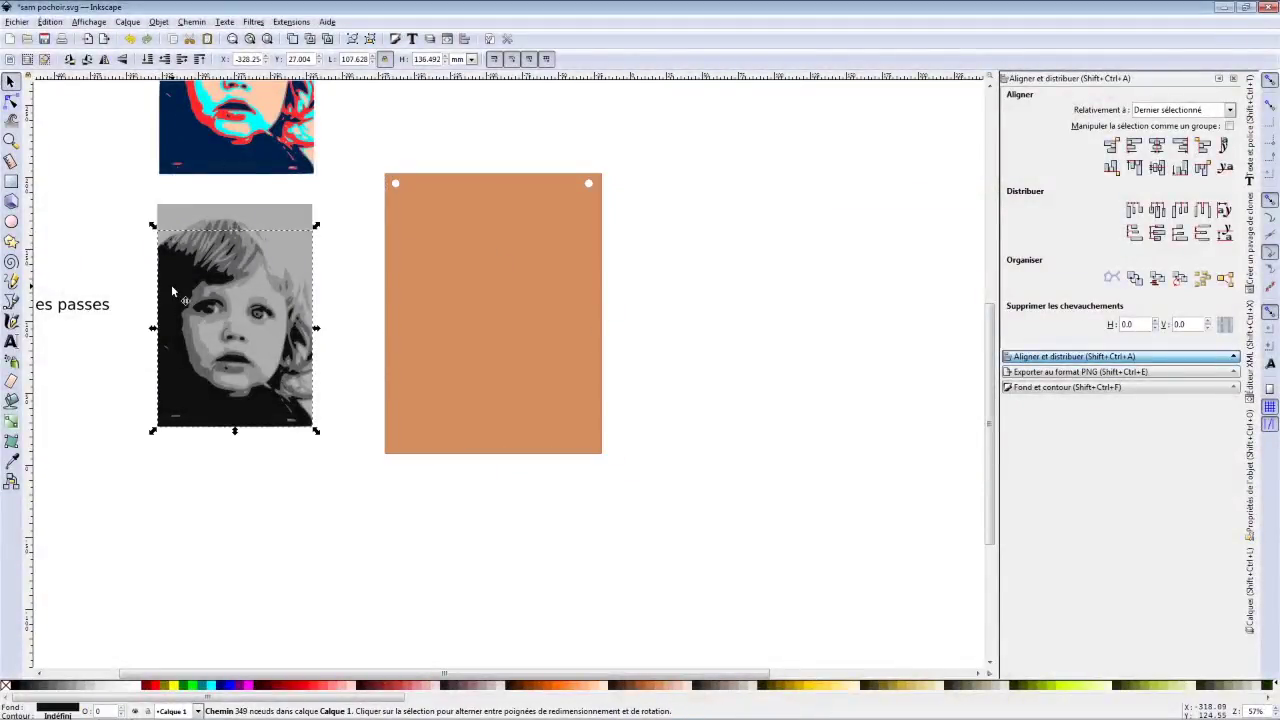
{"action": "left_click", "coordinate": [469, 276], "text": "shift"}
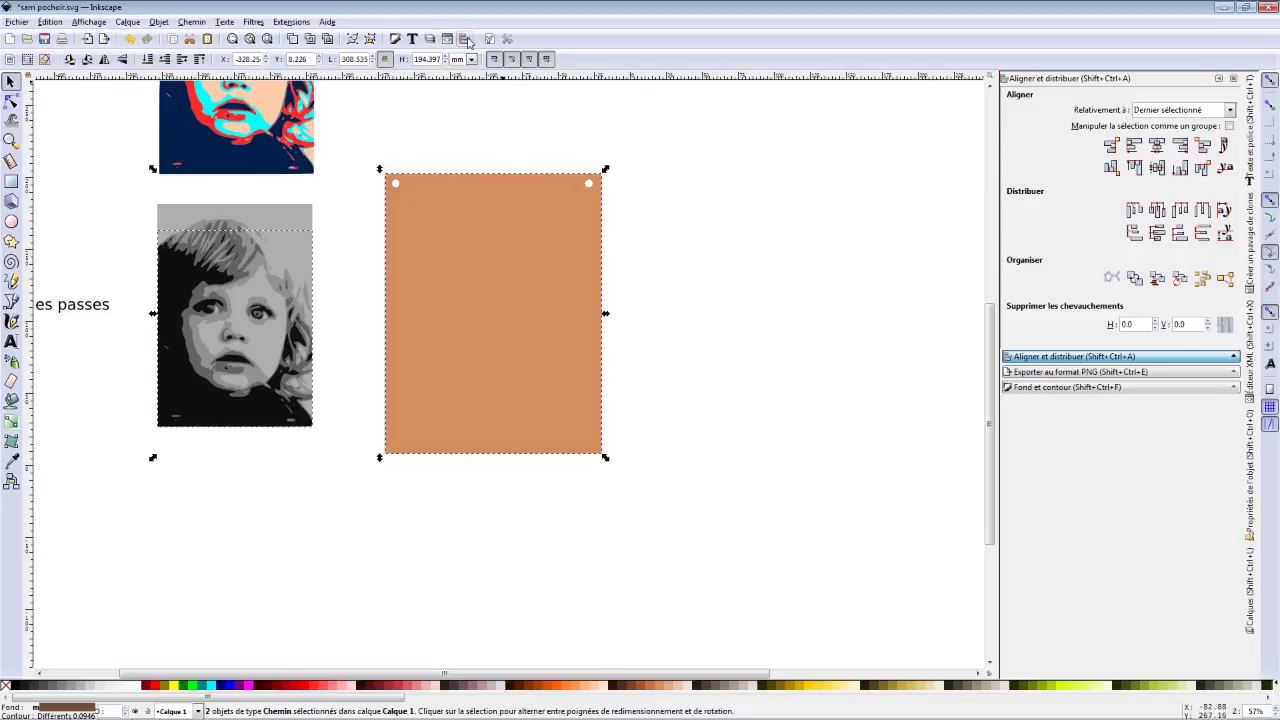
{"action": "left_click", "coordinate": [447, 38]}
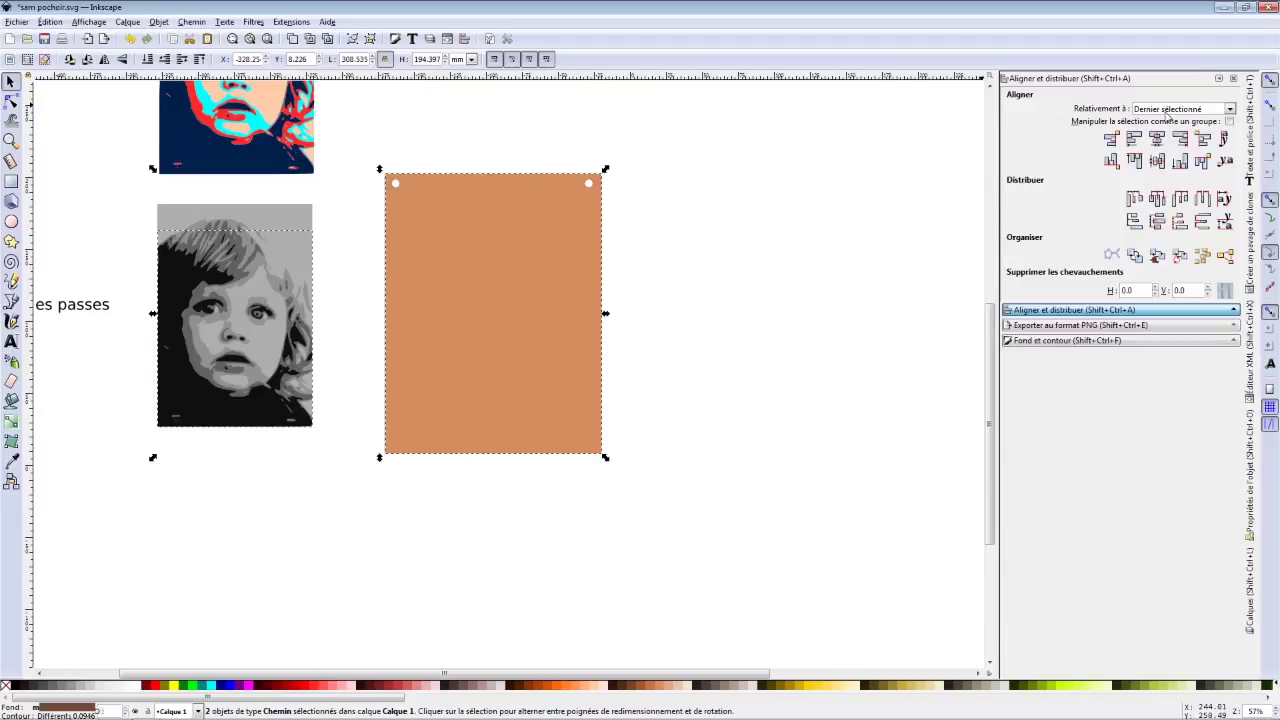
{"action": "left_click", "coordinate": [1157, 140]}
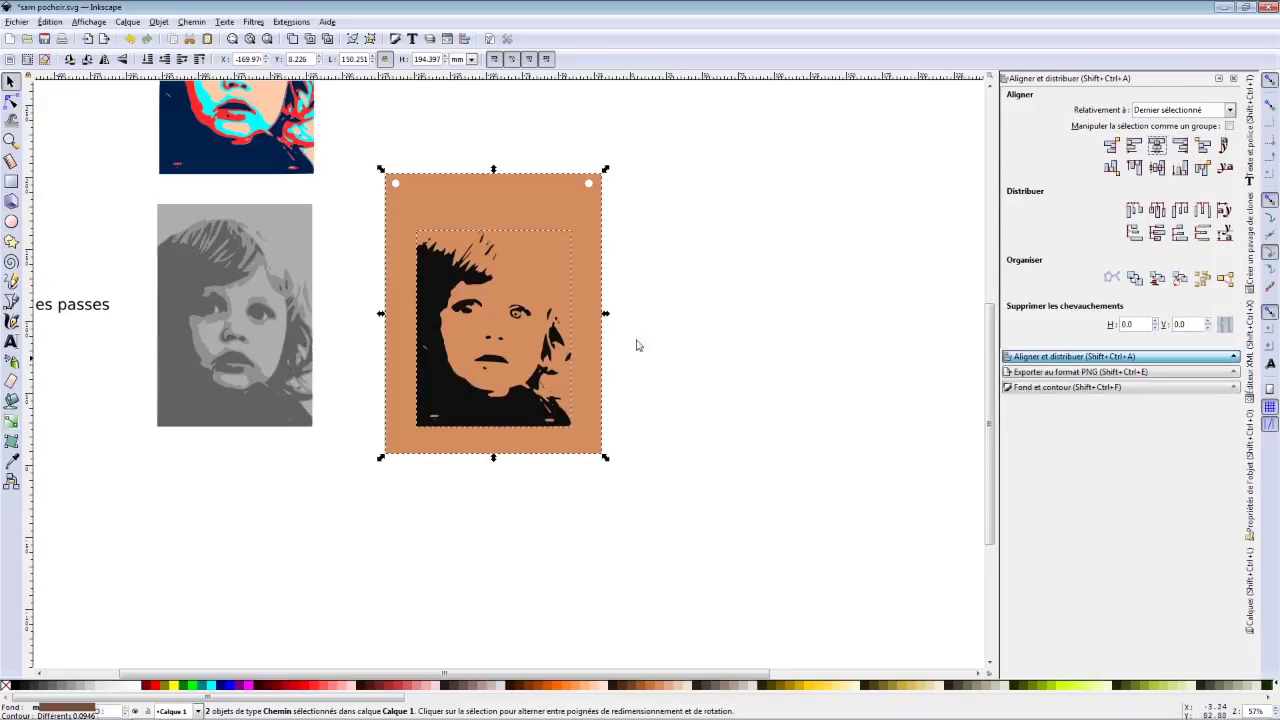
- Group the black path with its orange rectangle and move the group clear of the remaining rectangles
{"action": "left_click", "coordinate": [352, 38]}
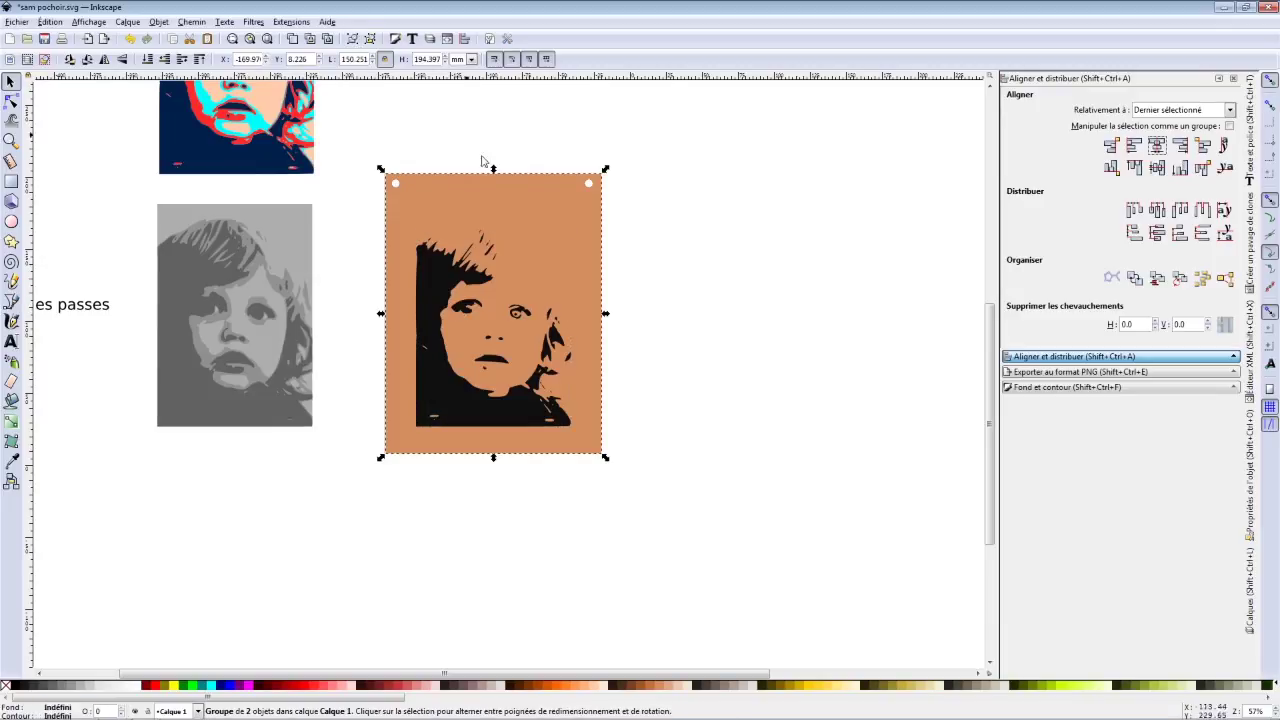
{"action": "left_click_drag", "start_coordinate": [527, 197], "coordinate": [879, 193]}
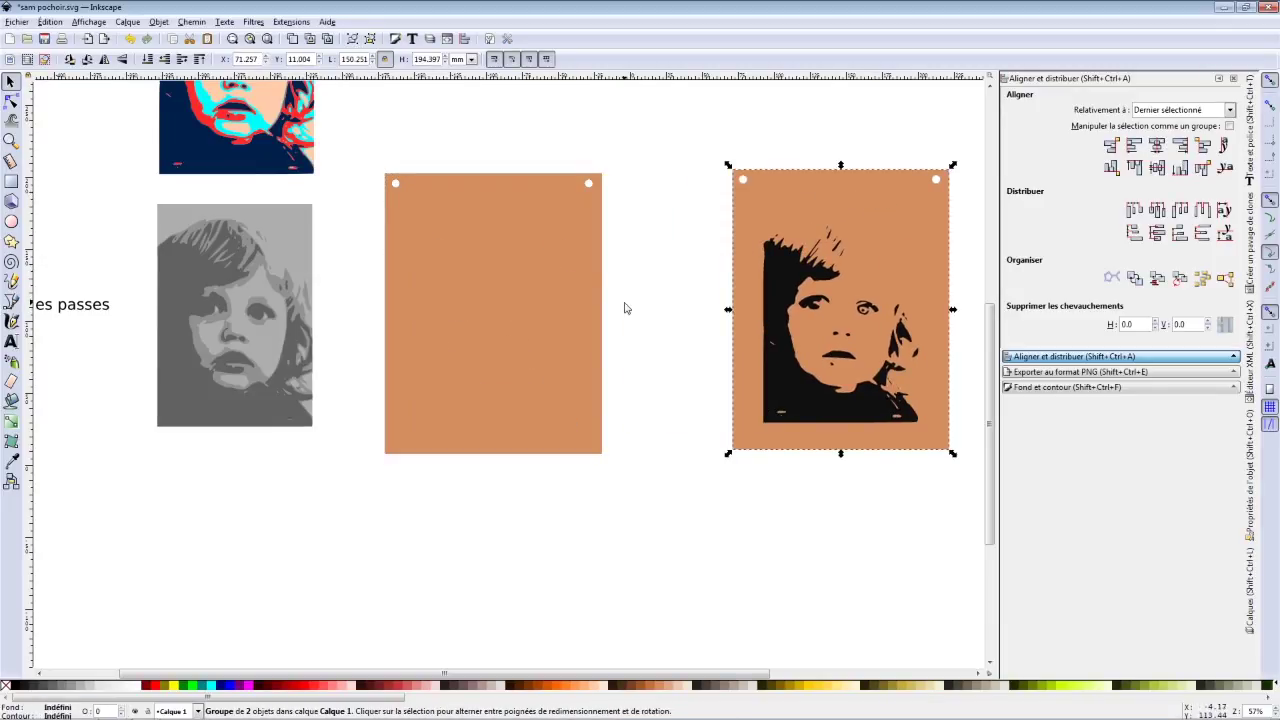
{"action": "left_click", "coordinate": [480, 163]}
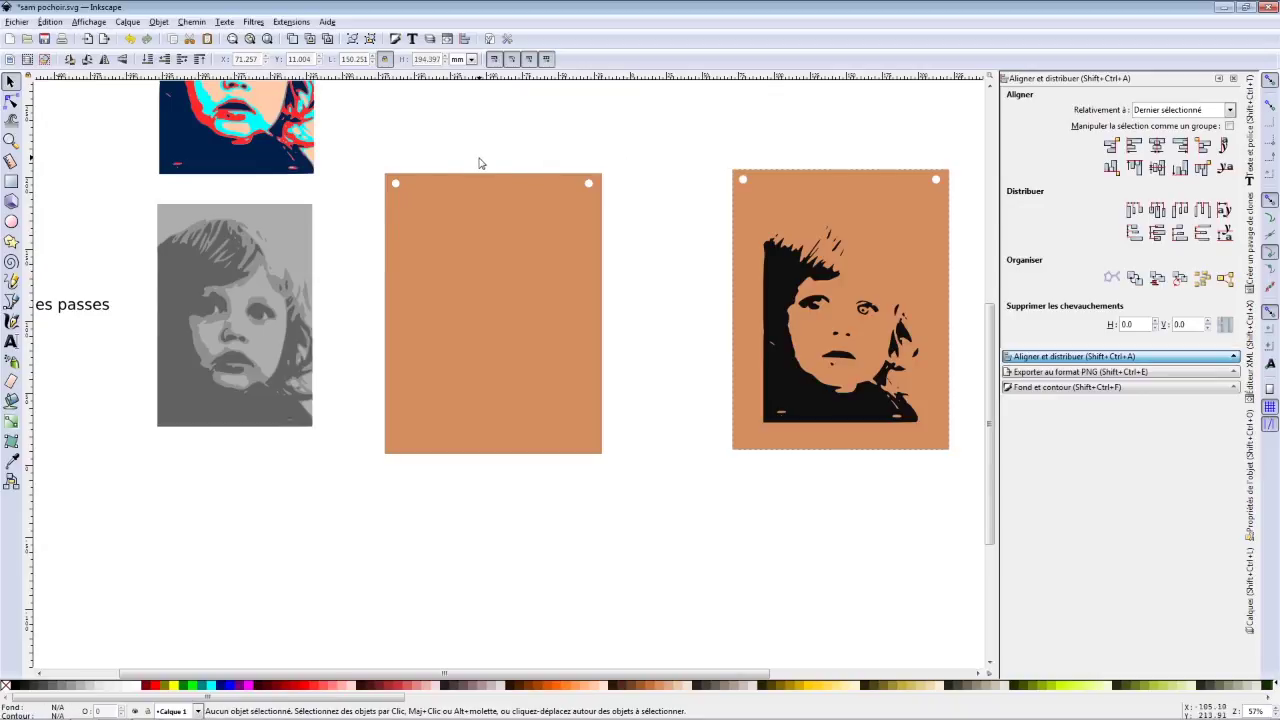
- Centre the dark grey path horizontally on the next orange rectangle and group the two
{"action": "left_click", "coordinate": [193, 278]}
{"action": "left_click", "coordinate": [457, 265], "text": "shift"}
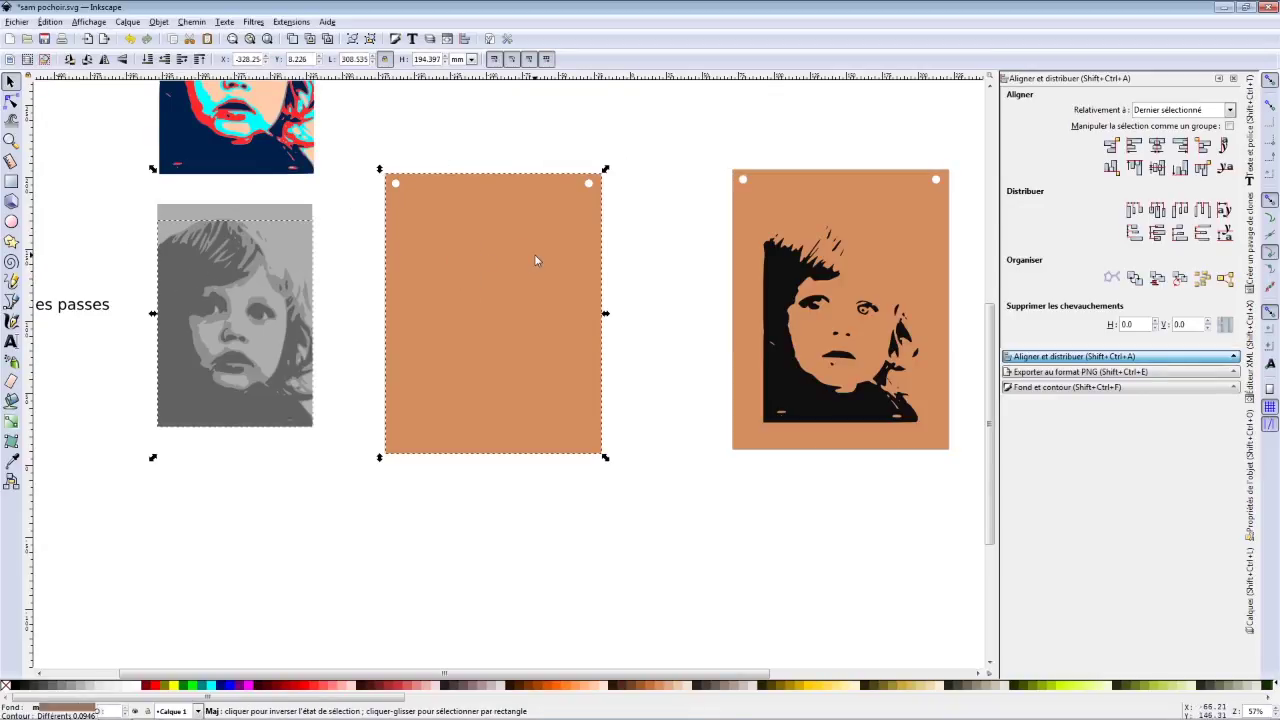
{"action": "left_click", "coordinate": [1157, 146]}
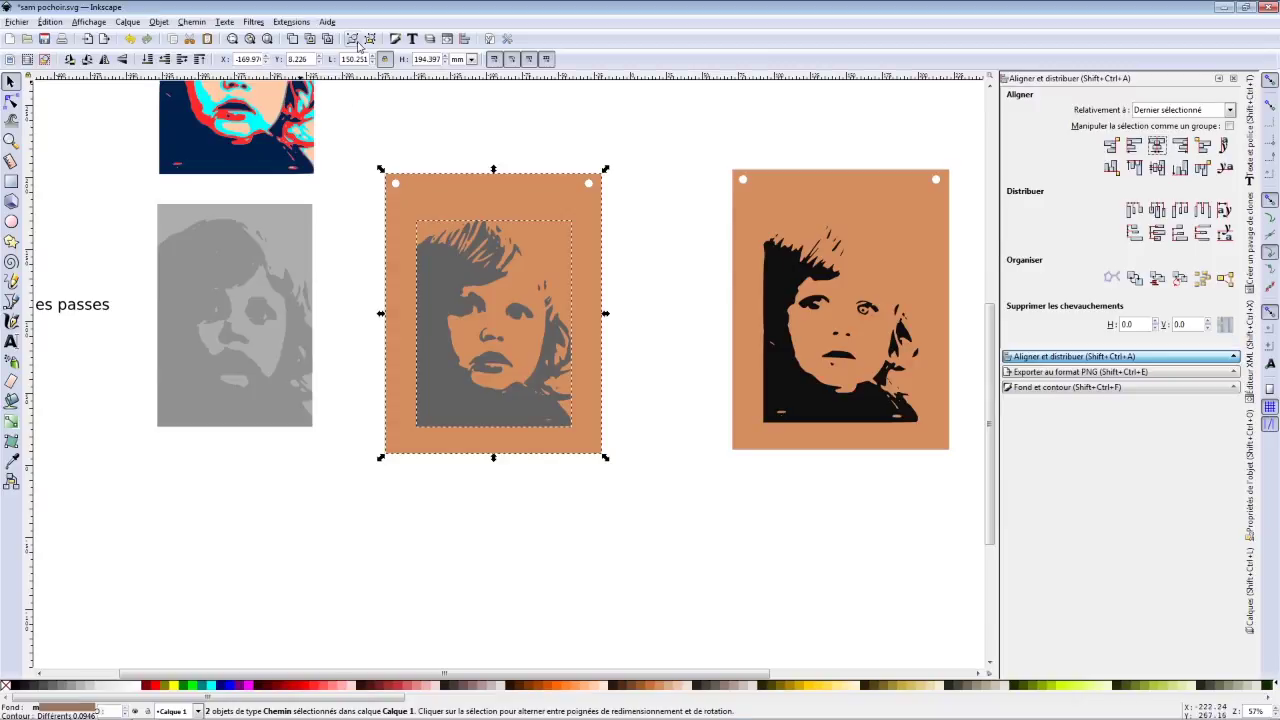
{"action": "key", "text": "ctrl+z"}
- Centre the mid-grey path horizontally on its orange rectangle and place the dark grey plate beside it
{"action": "left_click", "coordinate": [1157, 146]}
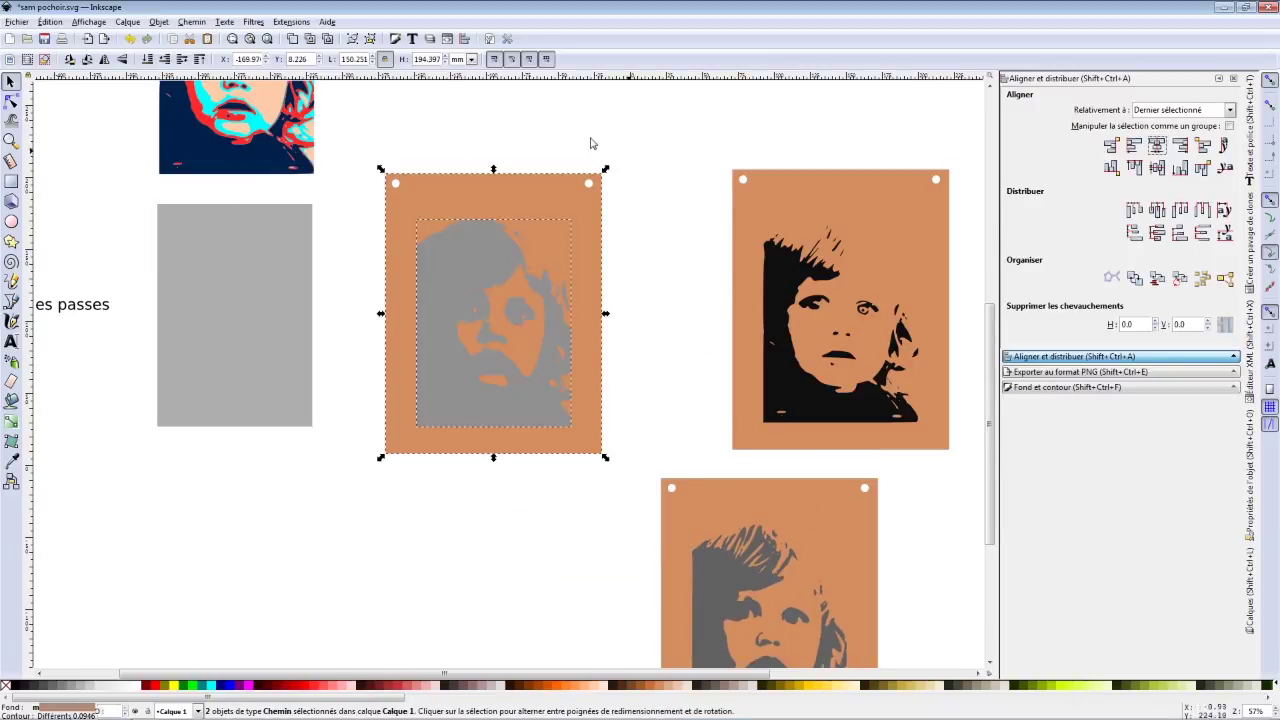
{"action": "key", "text": "Tab"}
{"action": "scroll", "coordinate": [643, 366], "scroll_direction": "down", "scroll_amount": 2}
{"action": "key", "text": "shift+Right"}
{"action": "key", "text": "shift+Right"}
{"action": "key", "text": "shift+Right"}
{"action": "key", "text": "shift+Right"}
{"action": "key", "text": "shift+Right"}
{"action": "key", "text": "shift+Right"}
{"action": "key", "text": "shift+Right"}
{"action": "key", "text": "shift+Right"}
{"action": "left_click_drag", "start_coordinate": [505, 545], "coordinate": [616, 312]}
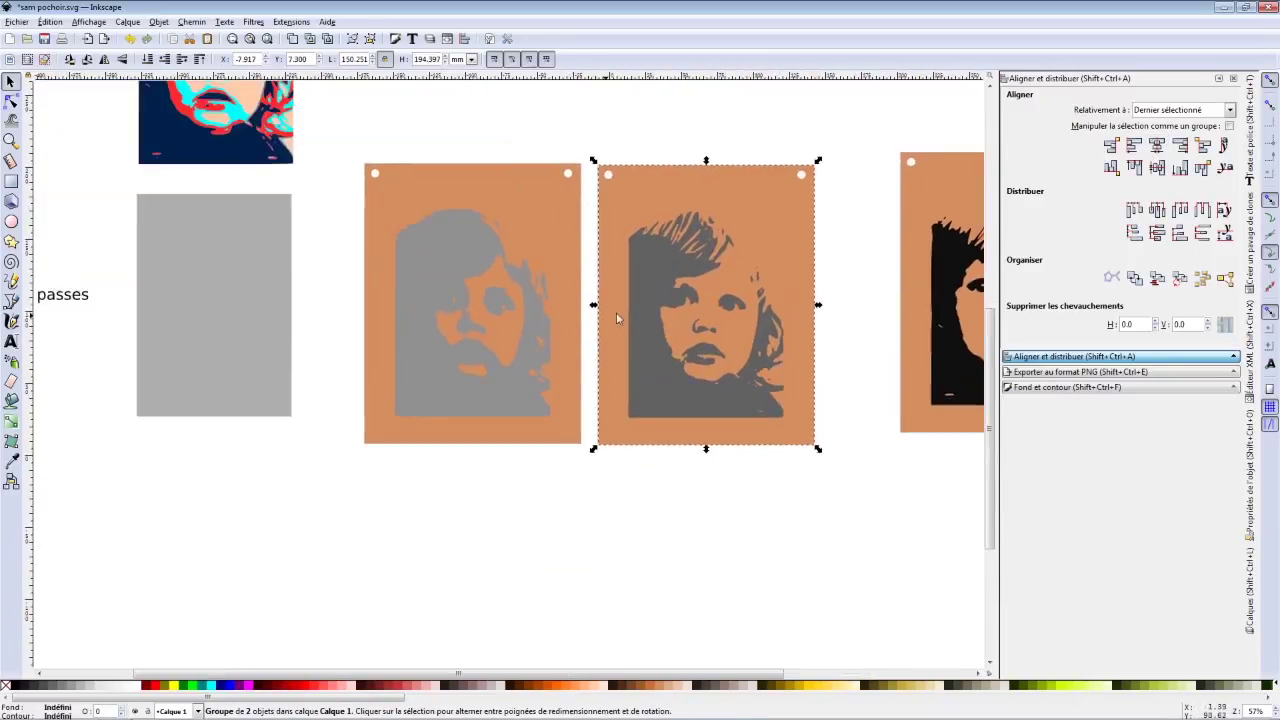
- Line up the grouped plates in one row, ordered mid-grey, dark grey, then black
{"action": "scroll", "coordinate": [449, 282], "scroll_direction": "right", "scroll_amount": 3}
{"action": "left_click_drag", "start_coordinate": [420, 193], "coordinate": [421, 209]}
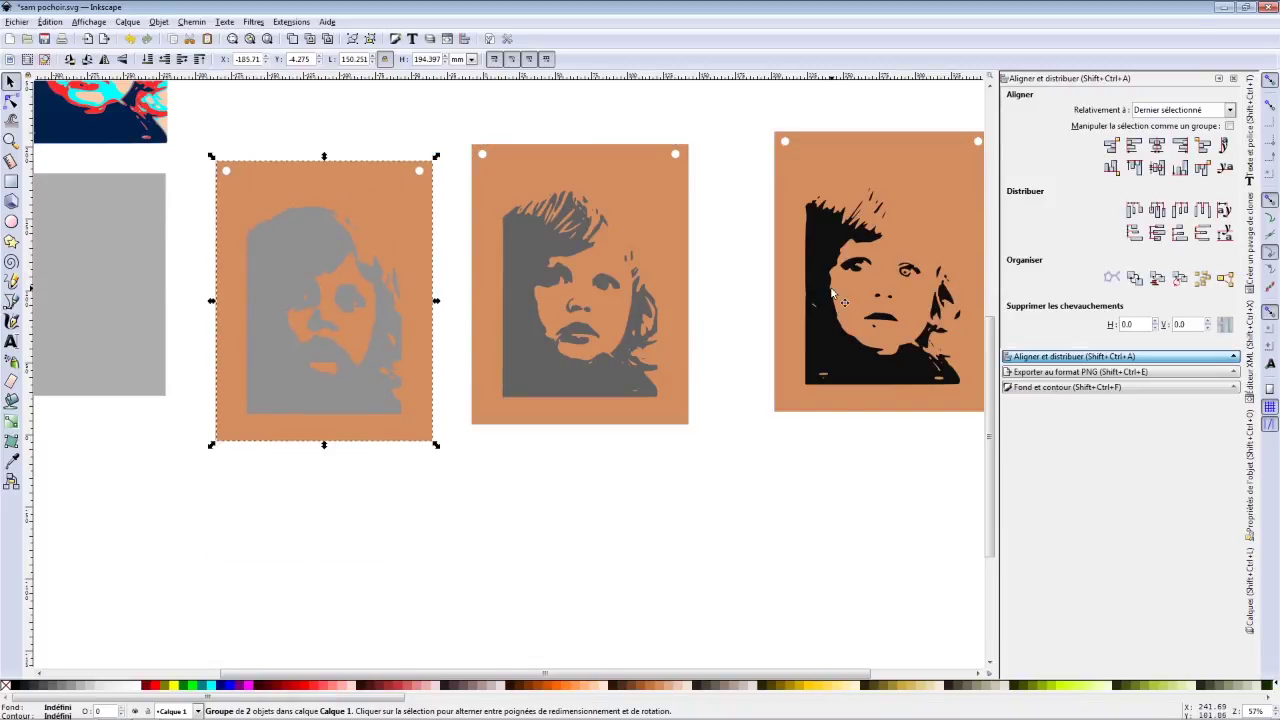
{"action": "left_click_drag", "start_coordinate": [556, 149], "coordinate": [302, 164]}
{"action": "left_click_drag", "start_coordinate": [922, 172], "coordinate": [837, 194]}
{"action": "left_click_drag", "start_coordinate": [399, 222], "coordinate": [656, 236]}
{"action": "left_click_drag", "start_coordinate": [590, 210], "coordinate": [547, 141]}
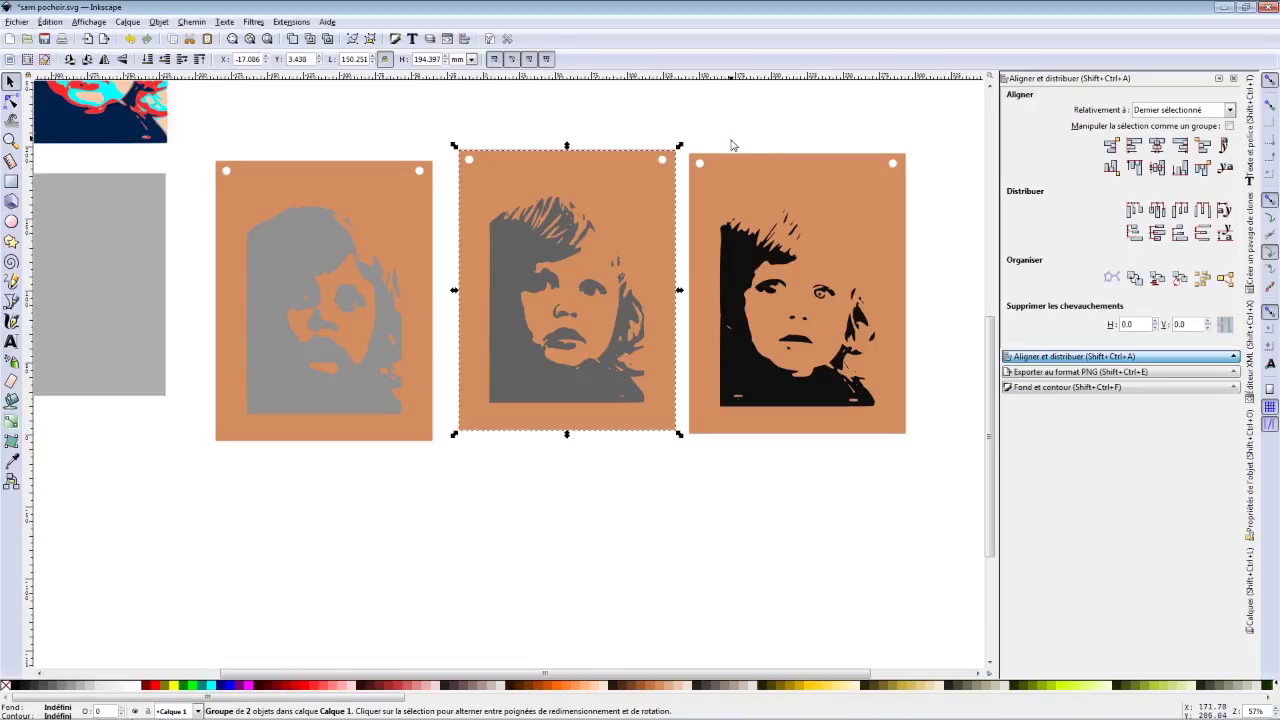
- Ungroup the three plates into separate portrait paths and orange rectangles
{"action": "left_click", "coordinate": [767, 129]}
{"action": "left_click", "coordinate": [844, 270]}
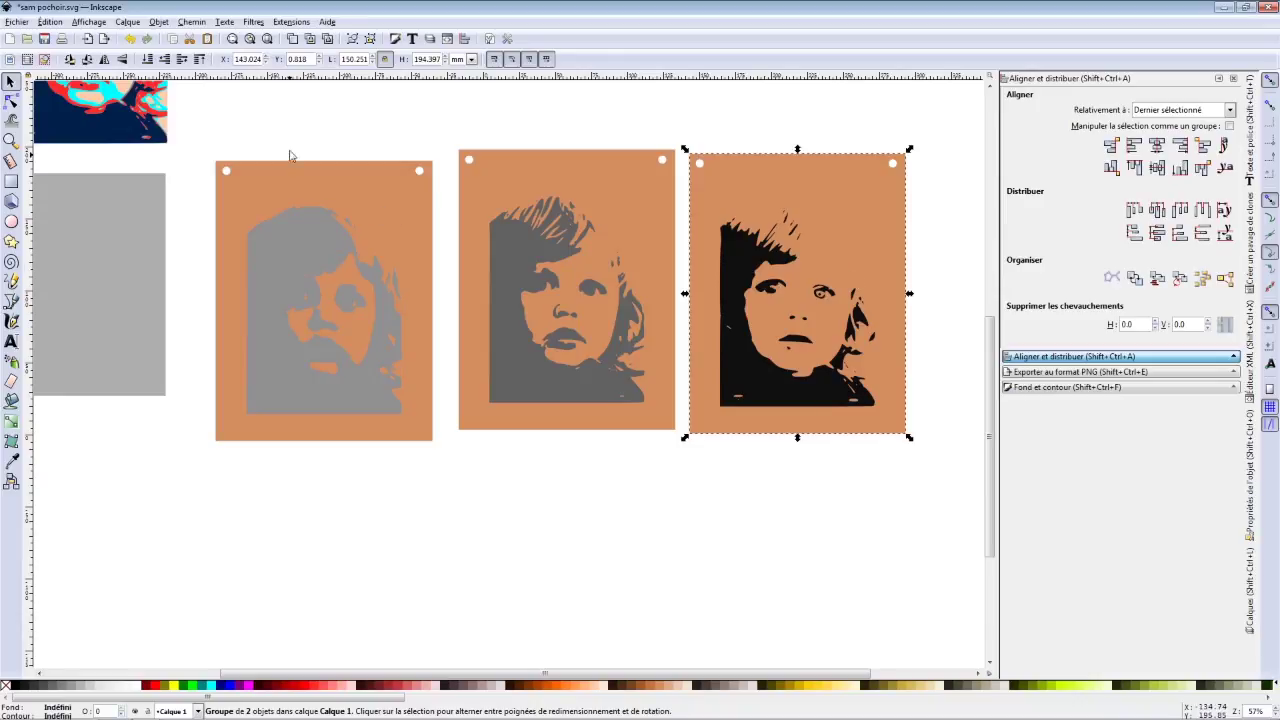
{"action": "left_click_drag", "start_coordinate": [210, 95], "coordinate": [958, 546]}
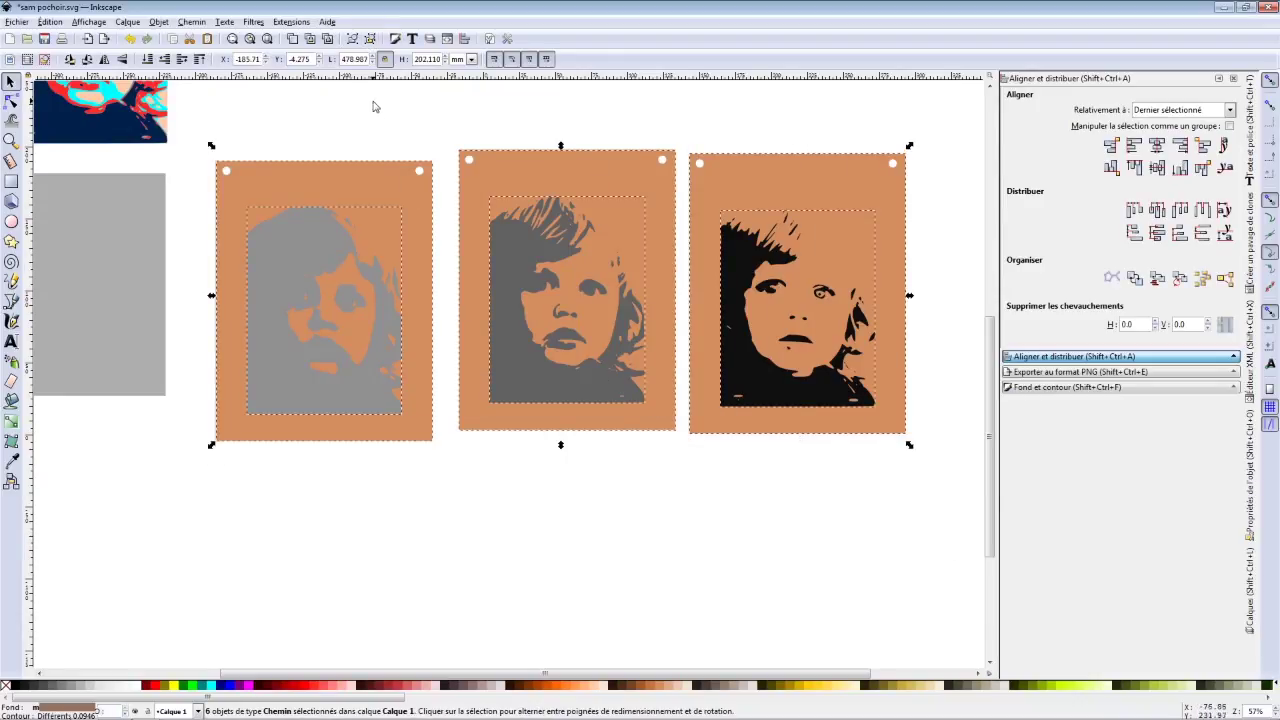
{"action": "left_click", "coordinate": [372, 108]}
- Subtract each portrait path from its own orange rectangle with Difference to cut out all three stencil plates
{"action": "left_click_drag", "start_coordinate": [202, 122], "coordinate": [450, 537]}
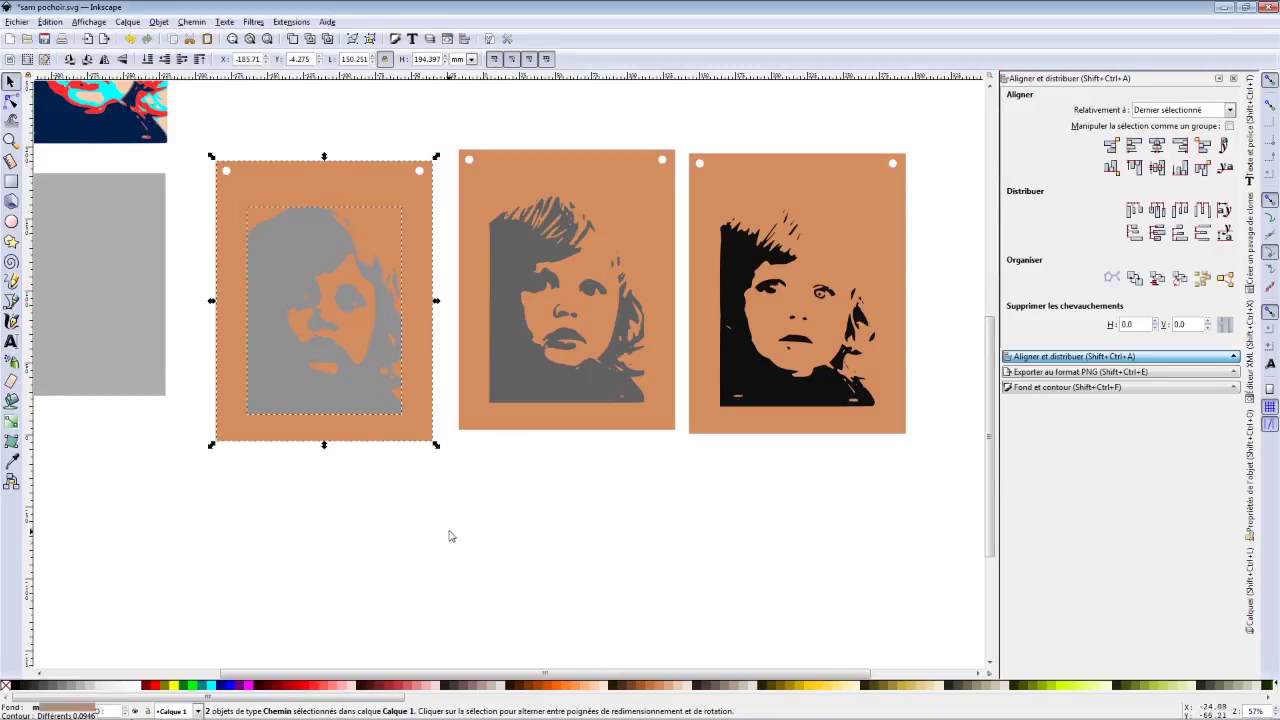
{"action": "left_click", "coordinate": [209, 24]}
{"action": "left_click", "coordinate": [222, 117]}
{"action": "left_click", "coordinate": [453, 123]}
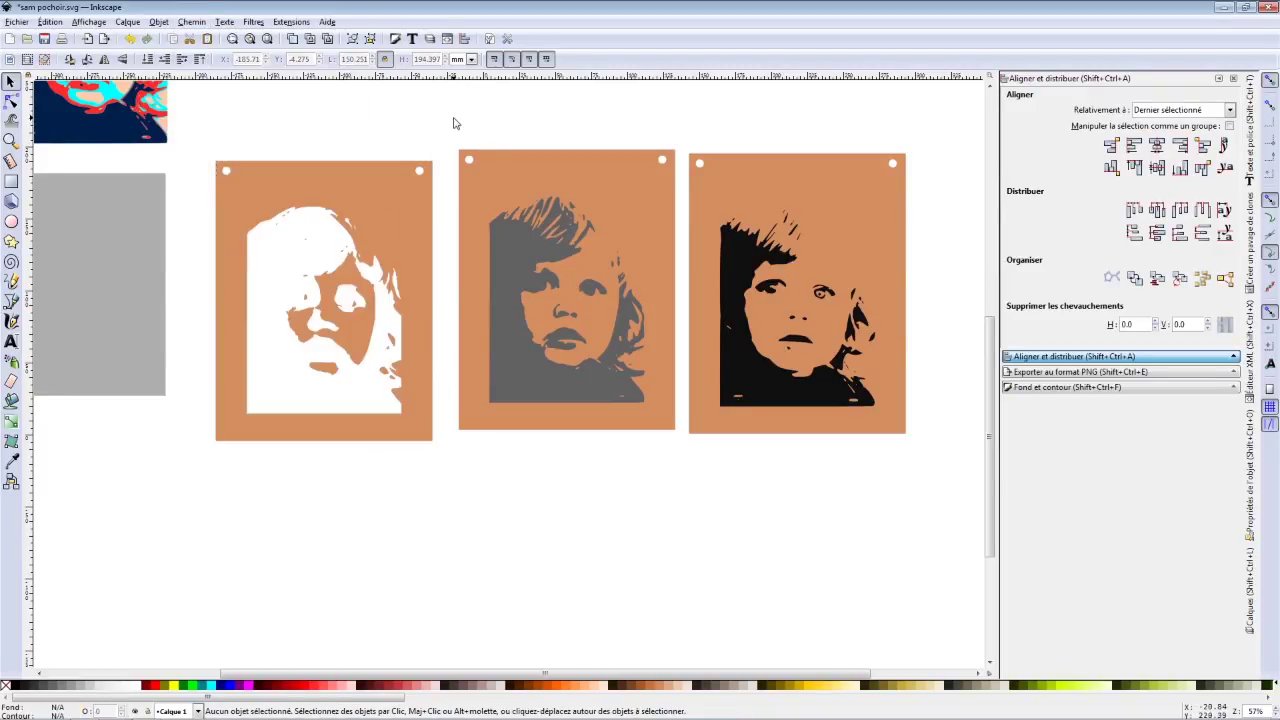
{"action": "left_click_drag", "start_coordinate": [453, 123], "coordinate": [686, 420]}
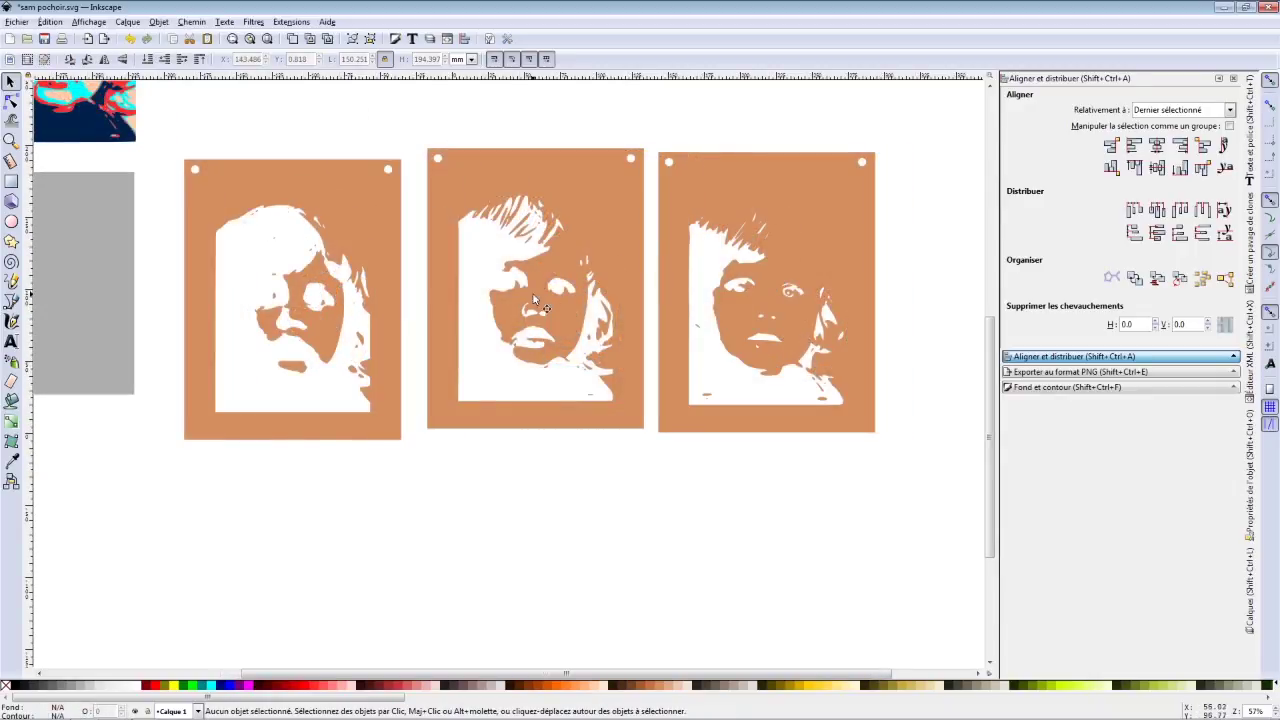
- Shift the dark grey and black cut-out plates down slightly so all three plates form an even row
{"action": "left_click_drag", "start_coordinate": [576, 193], "coordinate": [568, 206]}
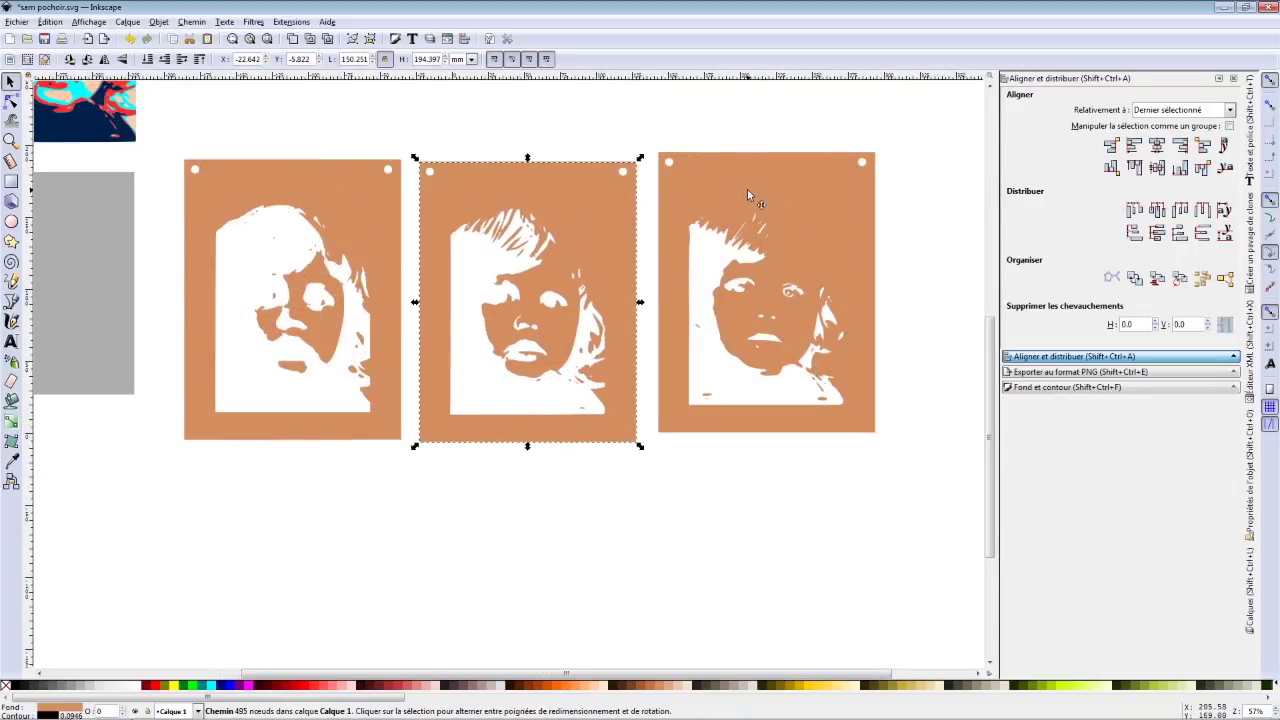
{"action": "mouse_move", "coordinate": [750, 190]}
{"action": "left_mouse_down"}
{"action": "mouse_move", "coordinate": [768, 194]}
{"action": "mouse_move", "coordinate": [756, 199]}
{"action": "left_mouse_up"}
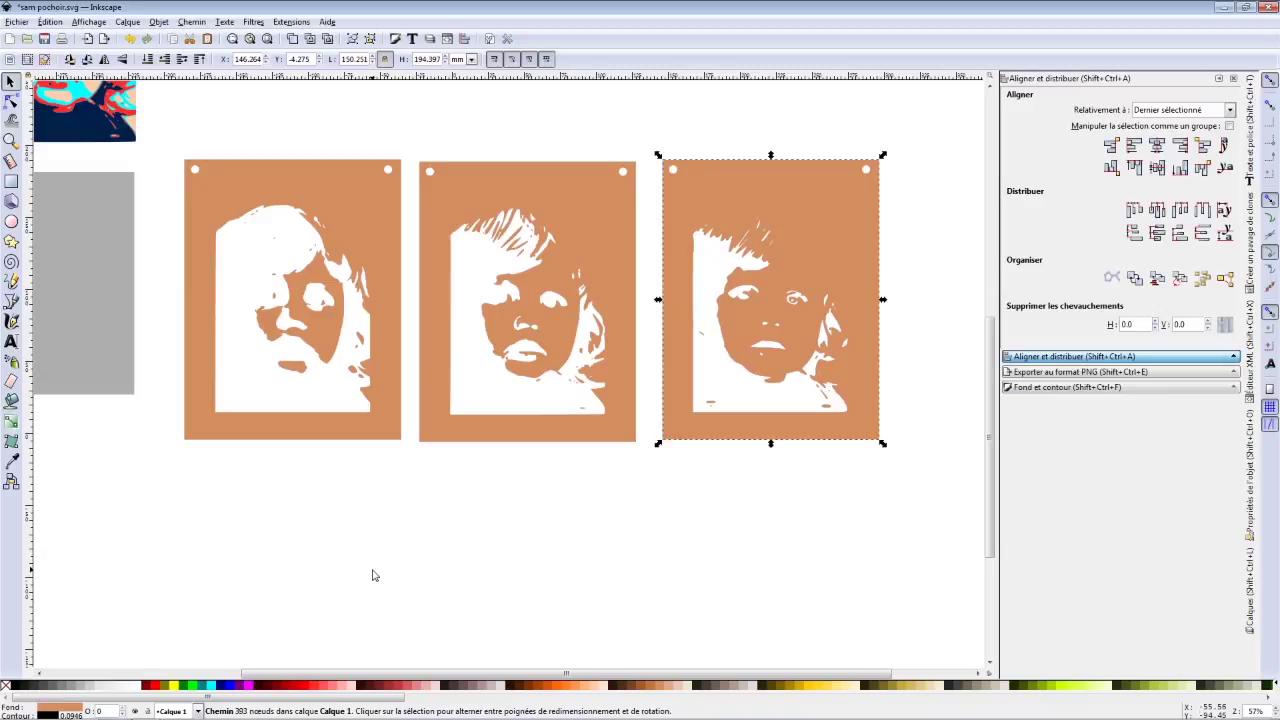
{"action": "left_click", "coordinate": [232, 572]}
- Fill the main connected area of each of the three stencil plates with red using the Paint Bucket
{"action": "left_click", "coordinate": [11, 400]}
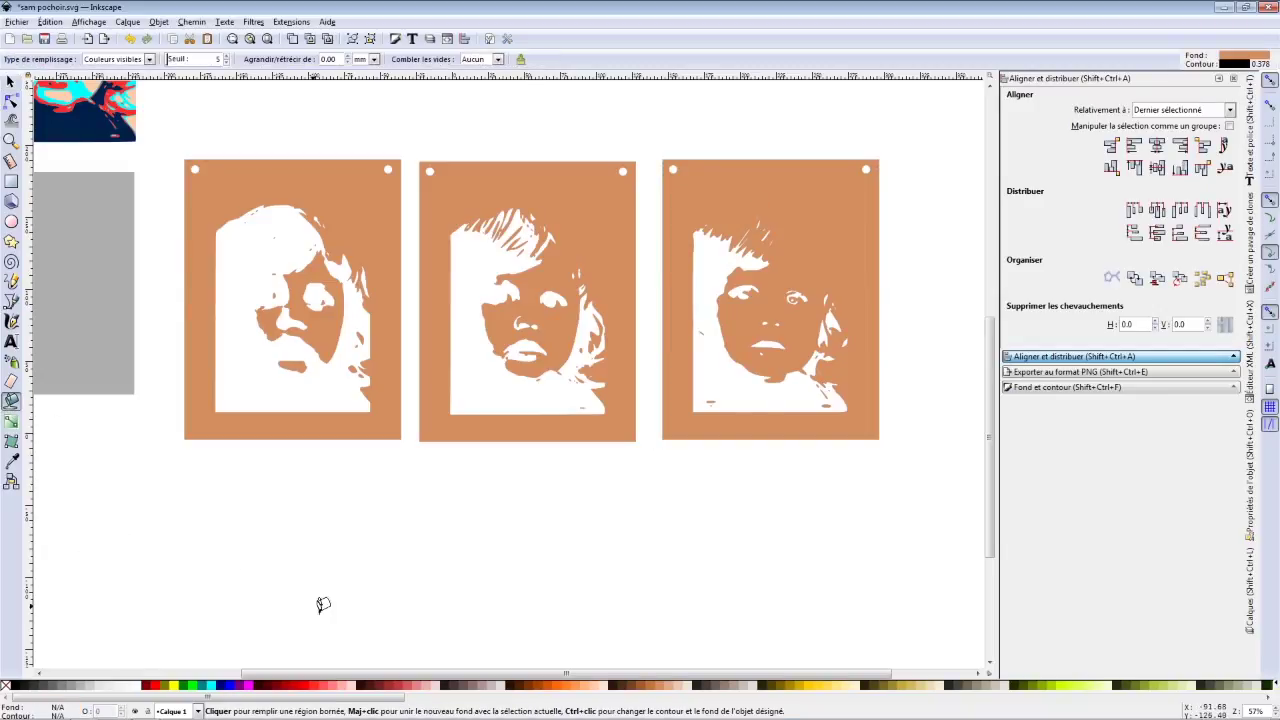
{"action": "left_click", "coordinate": [306, 686]}
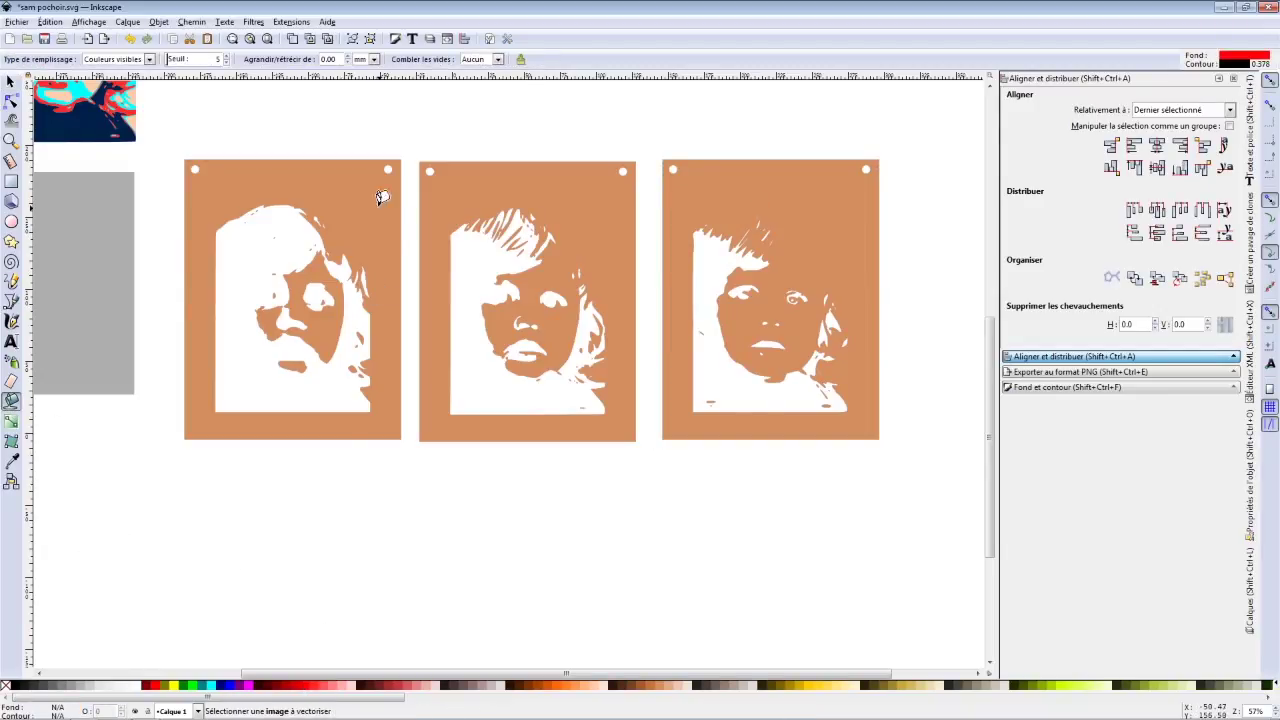
{"action": "left_click", "coordinate": [381, 197]}
{"action": "left_click", "coordinate": [592, 214]}
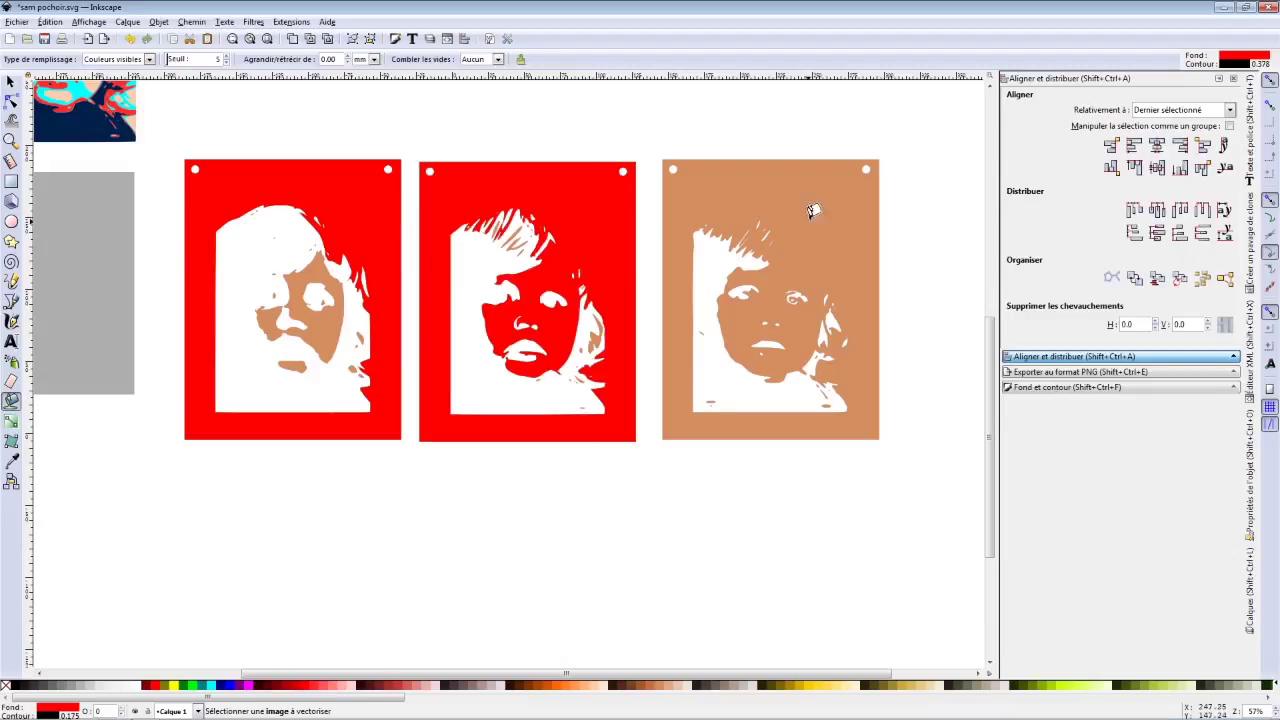
{"action": "left_click", "coordinate": [845, 202]}
{"action": "scroll", "coordinate": [830, 370], "scroll_direction": "down", "scroll_amount": 1}
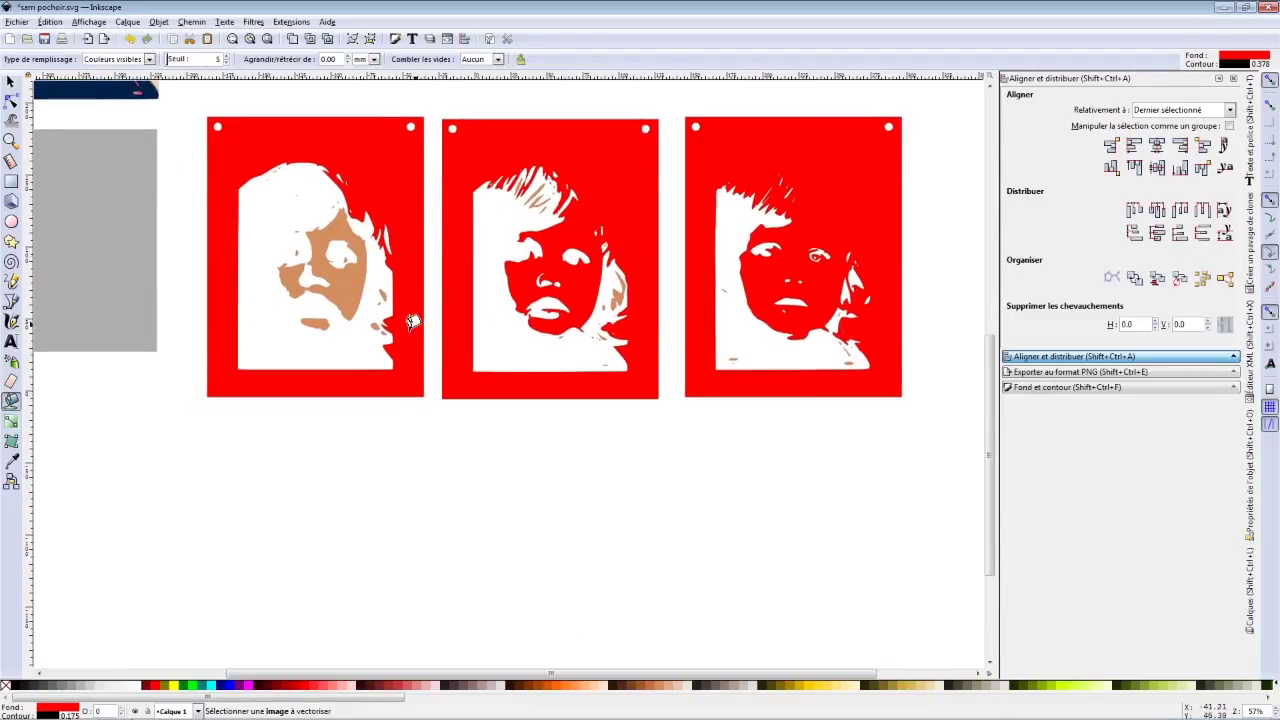
- Examine the outlined stencil plates in pochoir_sam.svg, including the bridges that connect the inner facial areas
{"action": "scroll", "coordinate": [372, 252], "scroll_direction": "up", "scroll_amount": 2}
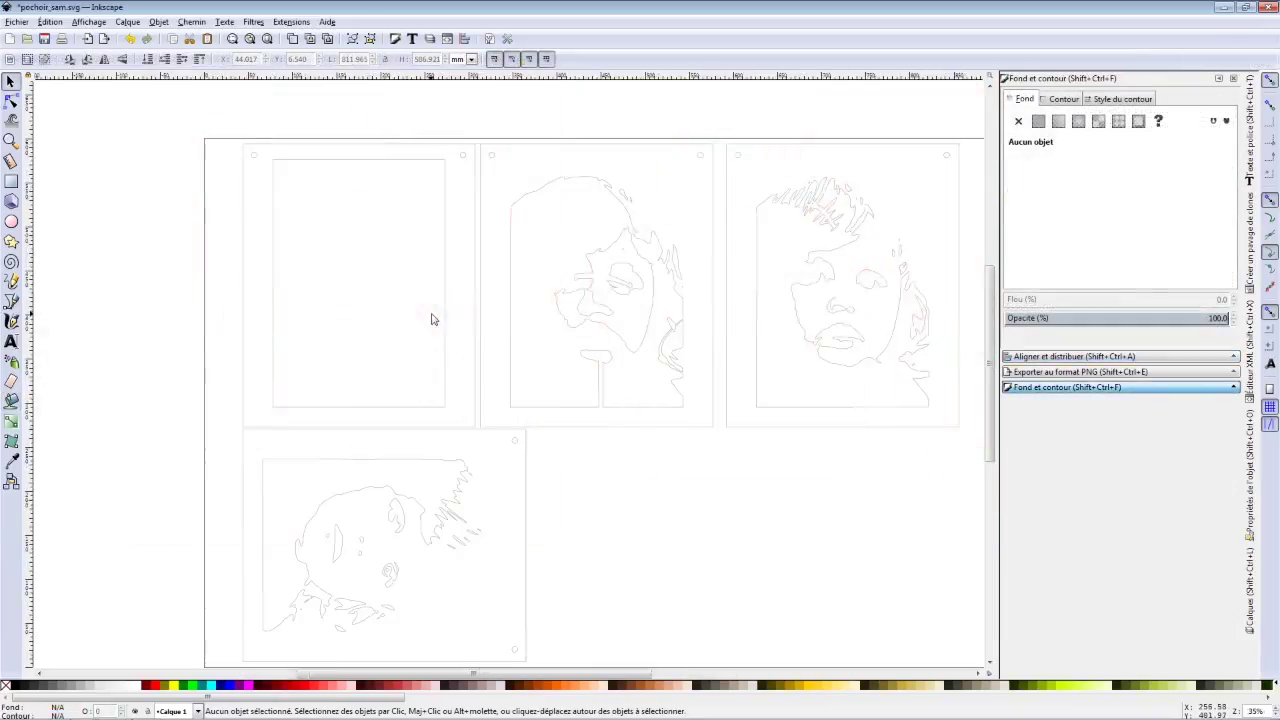
{"action": "scroll", "coordinate": [432, 319], "scroll_direction": "up", "scroll_amount": 1}
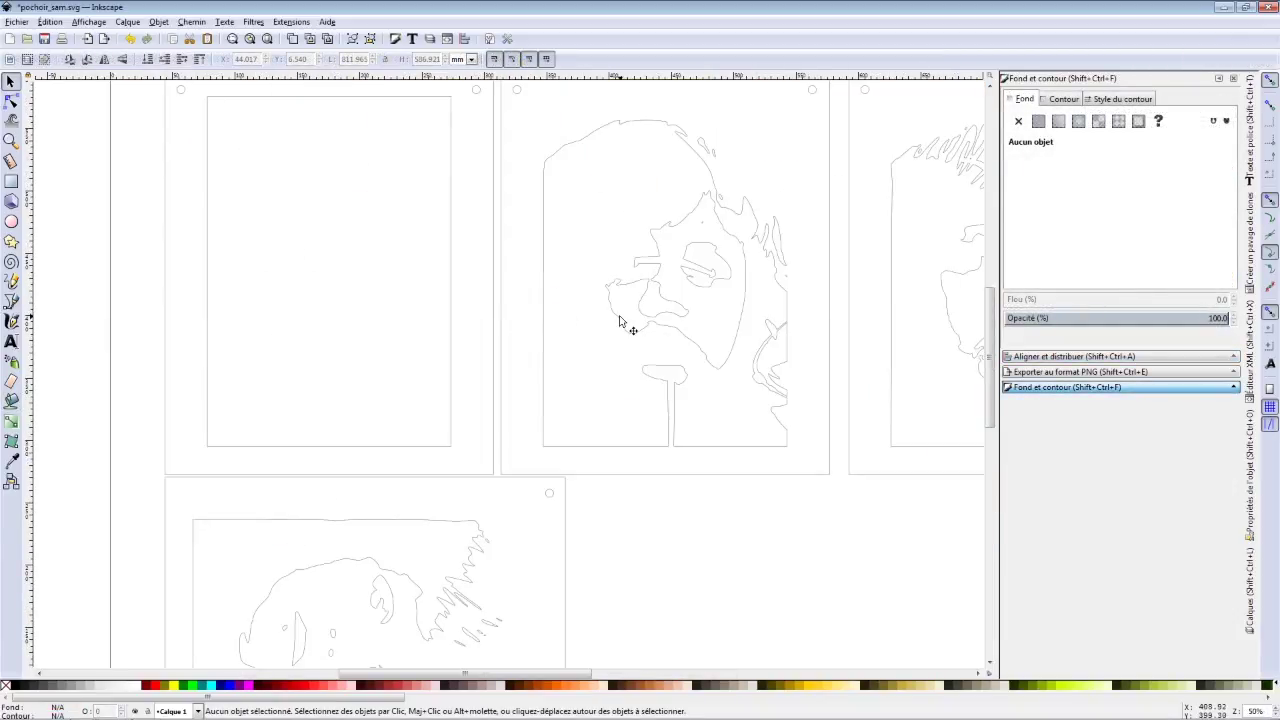
{"action": "left_click_drag", "start_coordinate": [619, 318], "coordinate": [367, 320]}
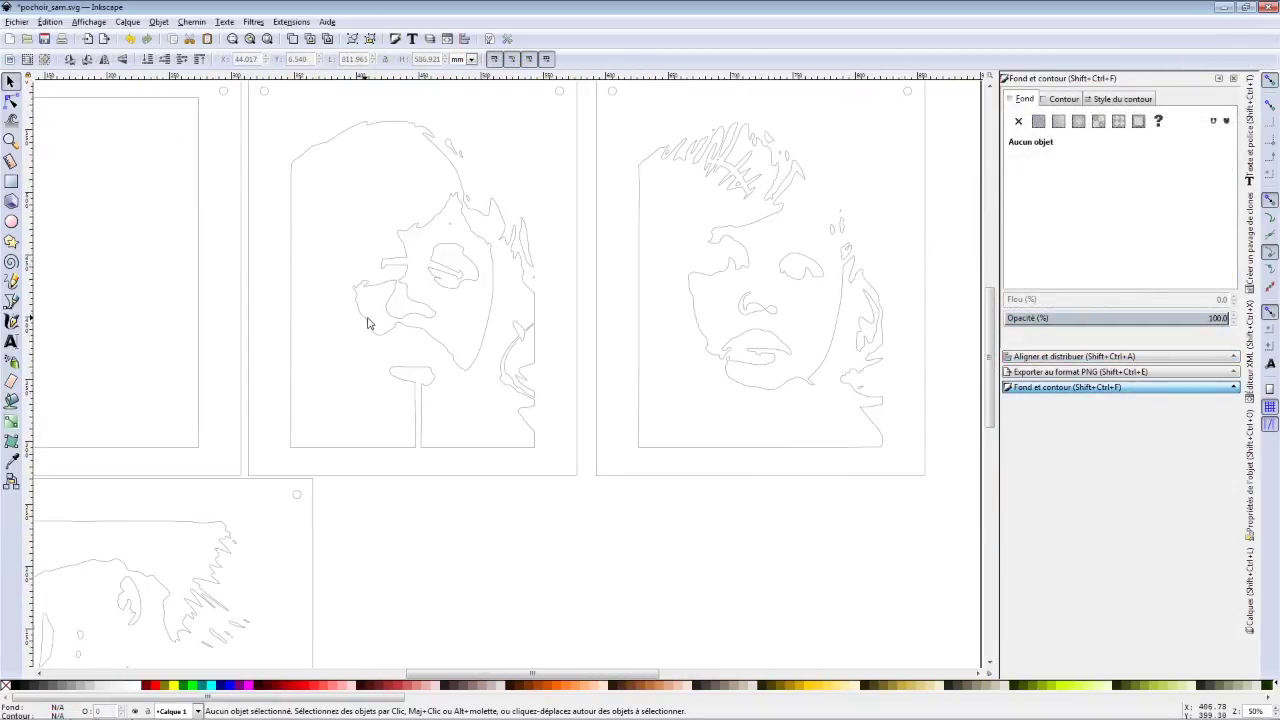